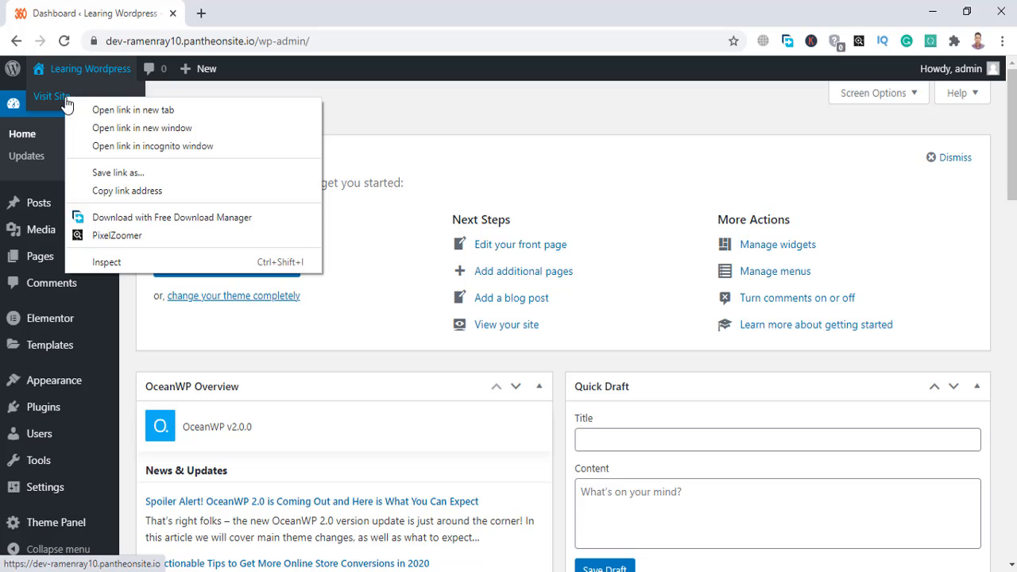
Preview the live site's front page in a new tab, then close it and return to the Dashboard.
{"action": "left_click", "coordinate": [89, 112]}
{"action": "left_click", "coordinate": [242, 9]}
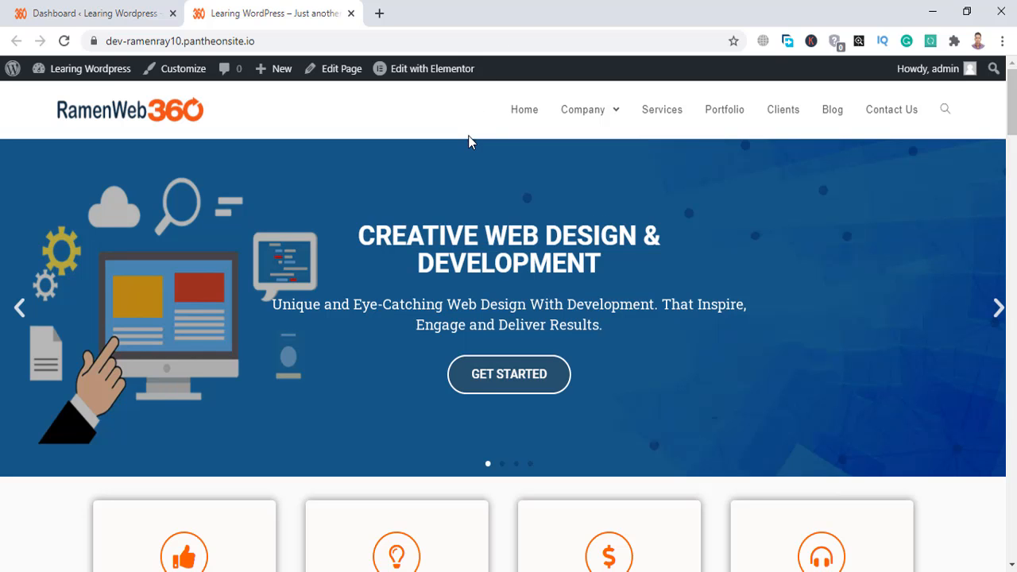
{"action": "scroll", "coordinate": [661, 215], "scroll_direction": "down", "scroll_amount": 3}
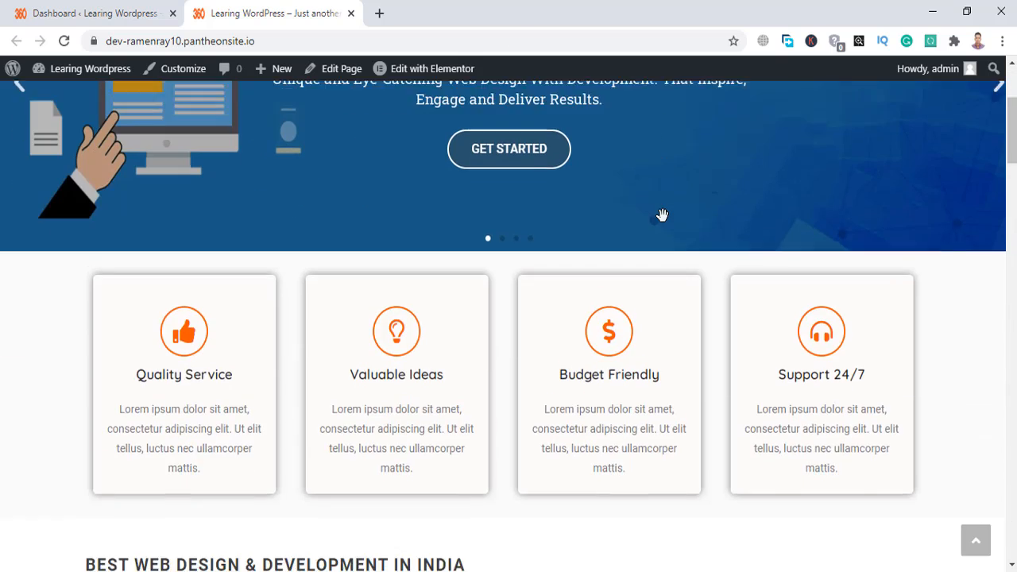
{"action": "scroll", "coordinate": [636, 152], "scroll_direction": "up", "scroll_amount": 3}
{"action": "mouse_move", "coordinate": [602, 119]}
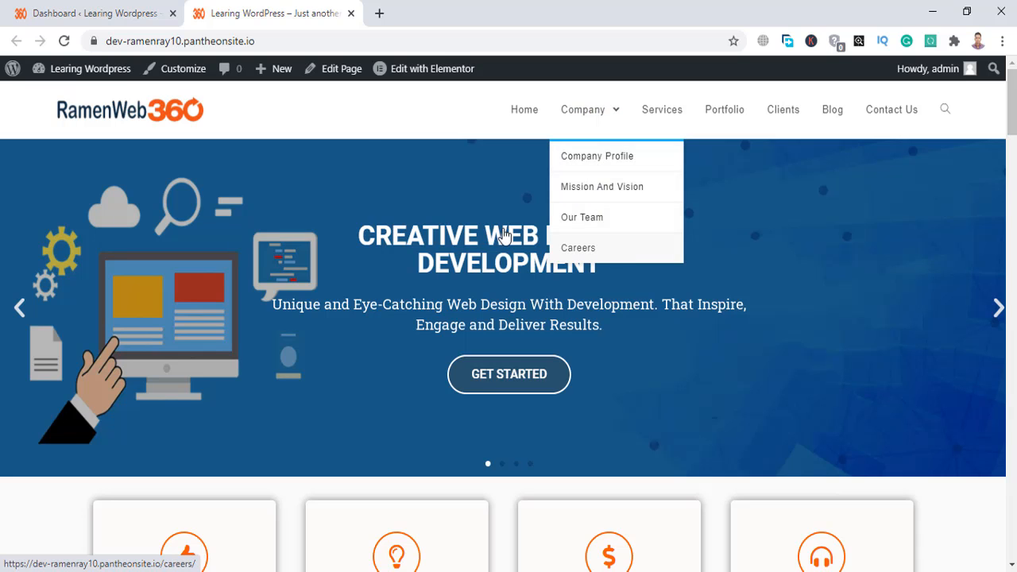
{"action": "left_click", "coordinate": [88, 9]}
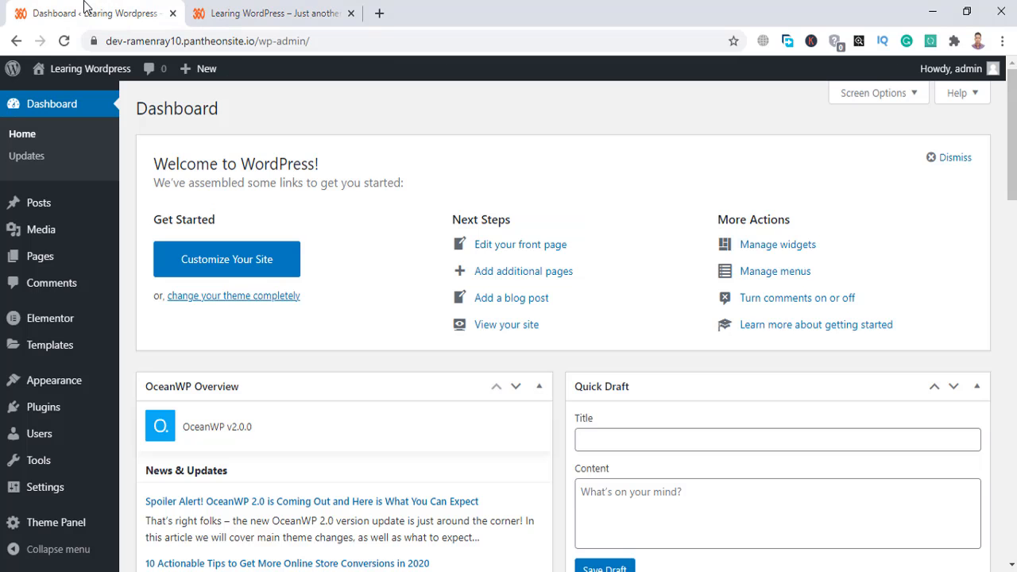
{"action": "left_click", "coordinate": [240, 6]}
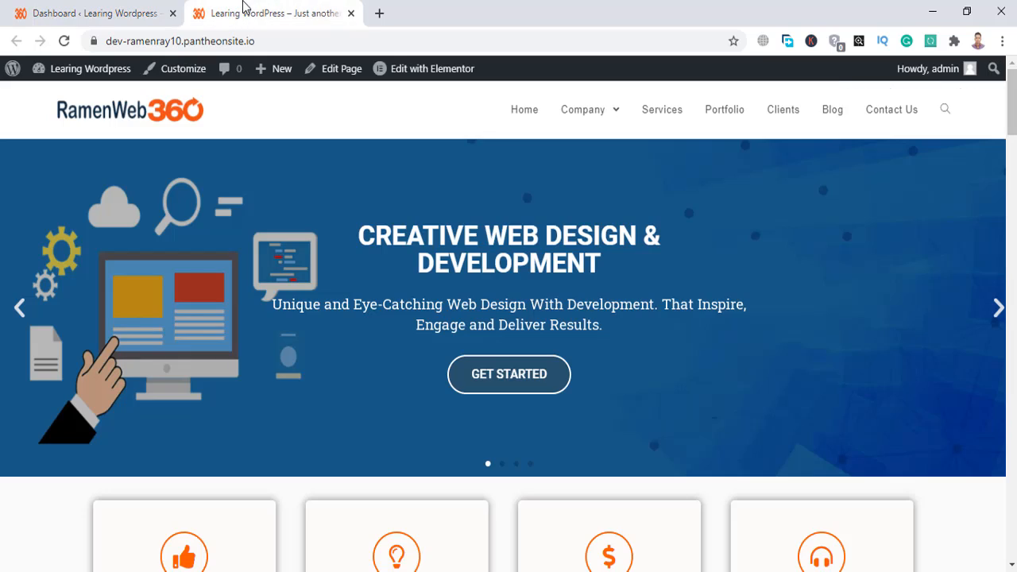
{"action": "left_click", "coordinate": [351, 13]}
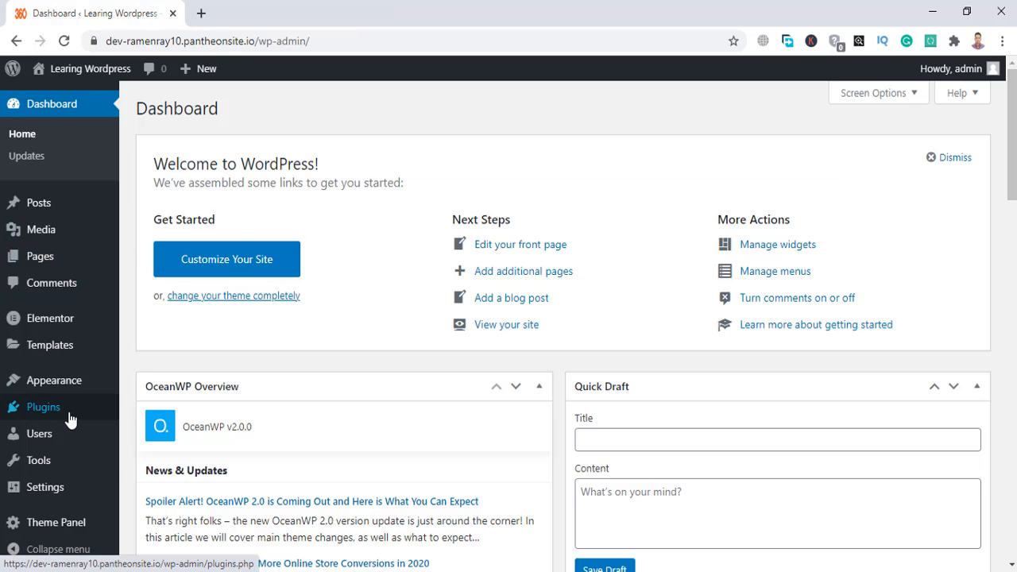
Create a Header template named 'Header Main' from the Theme Builder's Header tab.
{"action": "mouse_move", "coordinate": [62, 456]}
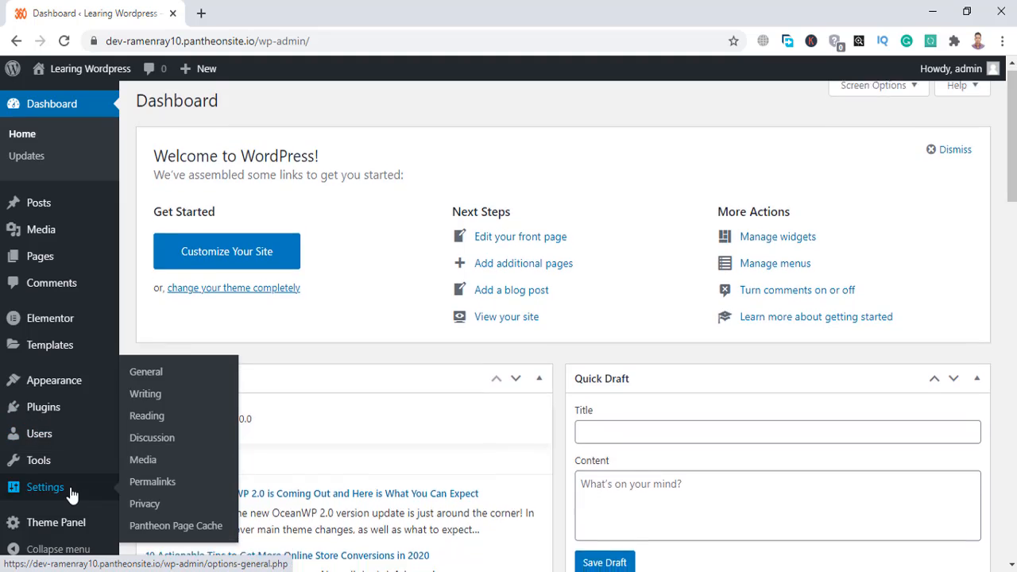
{"action": "scroll", "coordinate": [68, 493], "scroll_direction": "down", "scroll_amount": 2}
{"action": "mouse_move", "coordinate": [63, 353]}
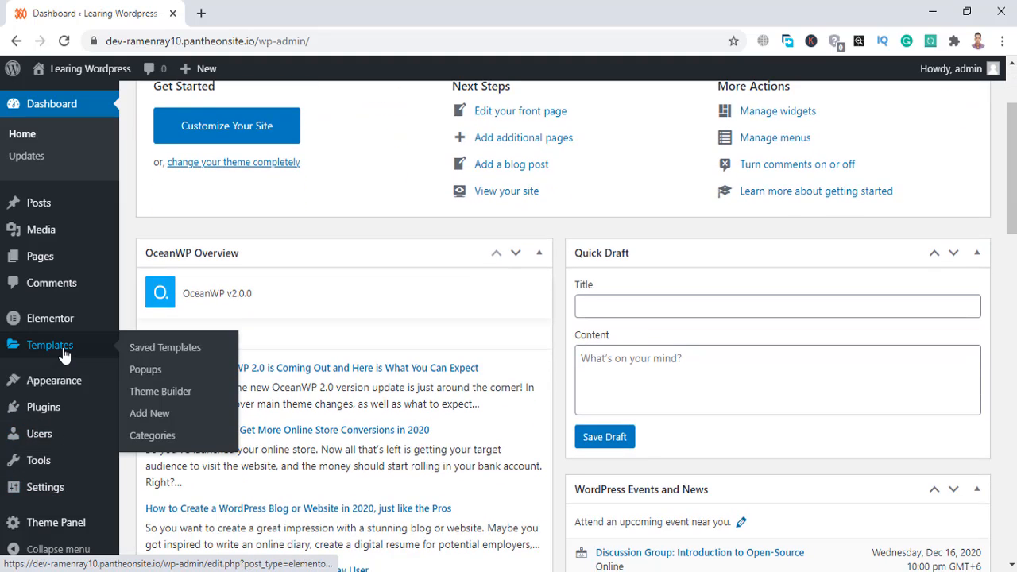
{"action": "left_click", "coordinate": [167, 393]}
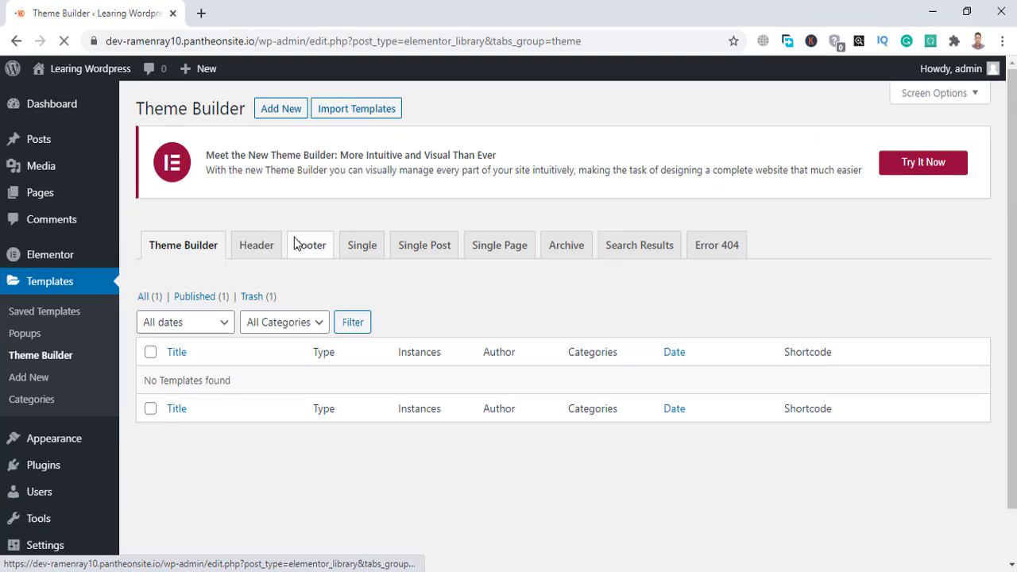
{"action": "left_click", "coordinate": [256, 246]}
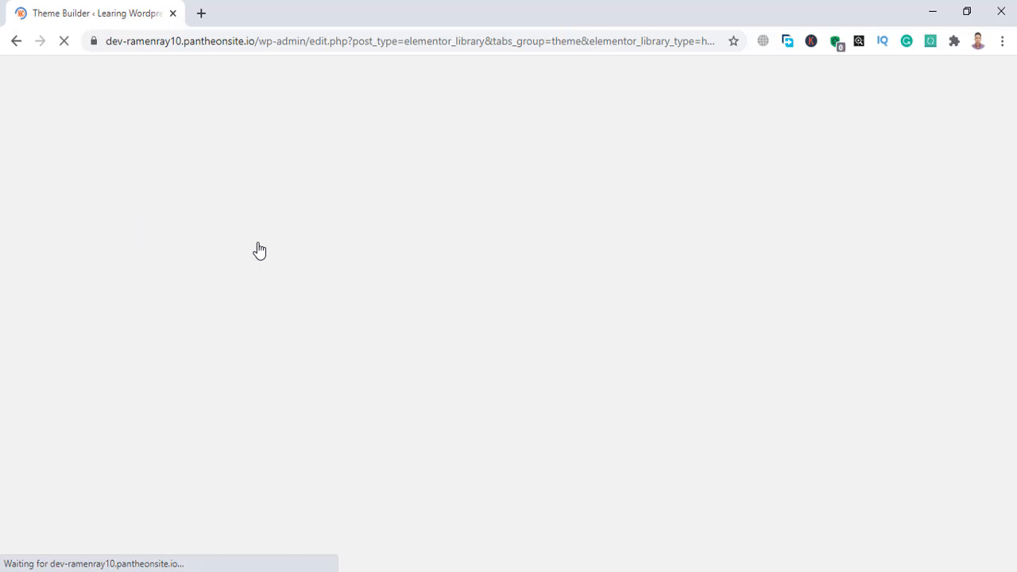
{"action": "scroll", "coordinate": [427, 370], "scroll_direction": "down", "scroll_amount": 1}
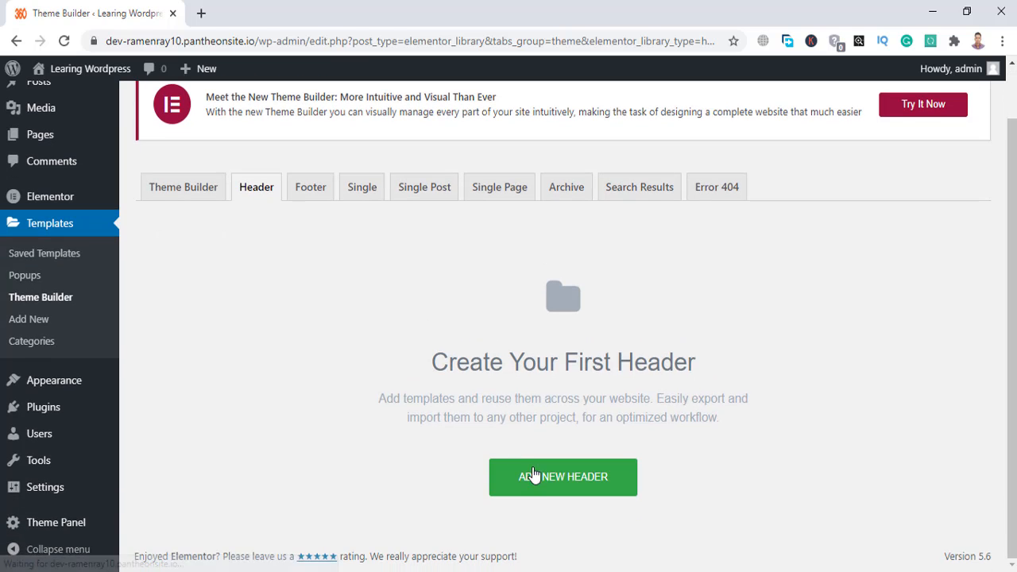
{"action": "left_click", "coordinate": [552, 489]}
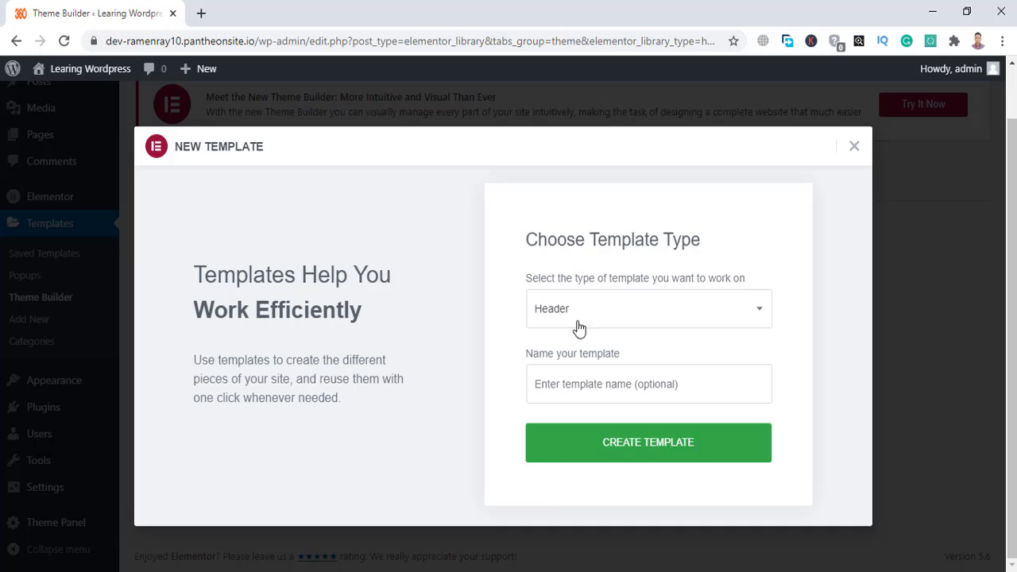
{"action": "left_click", "coordinate": [581, 386]}
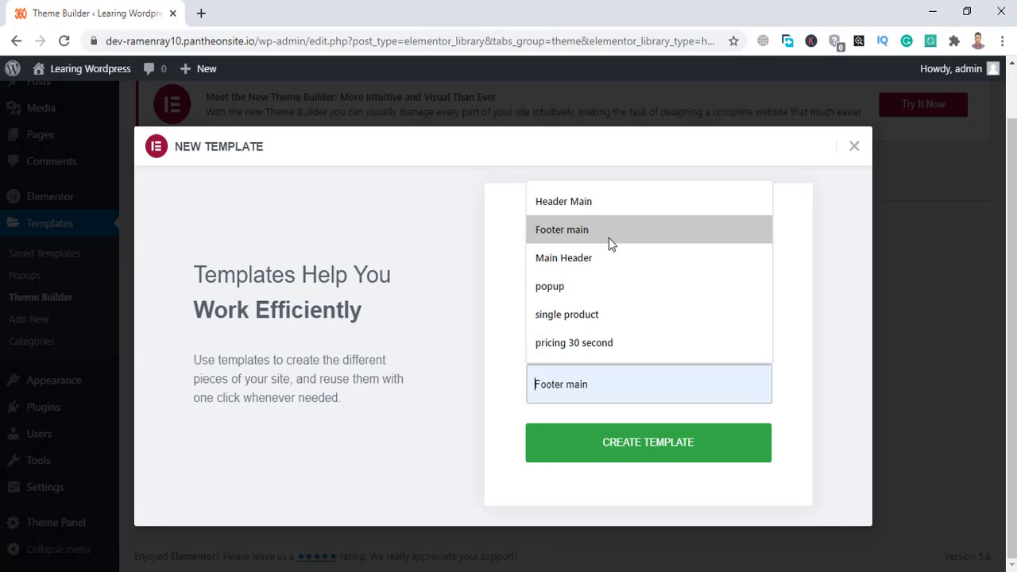
{"action": "left_click", "coordinate": [610, 213]}
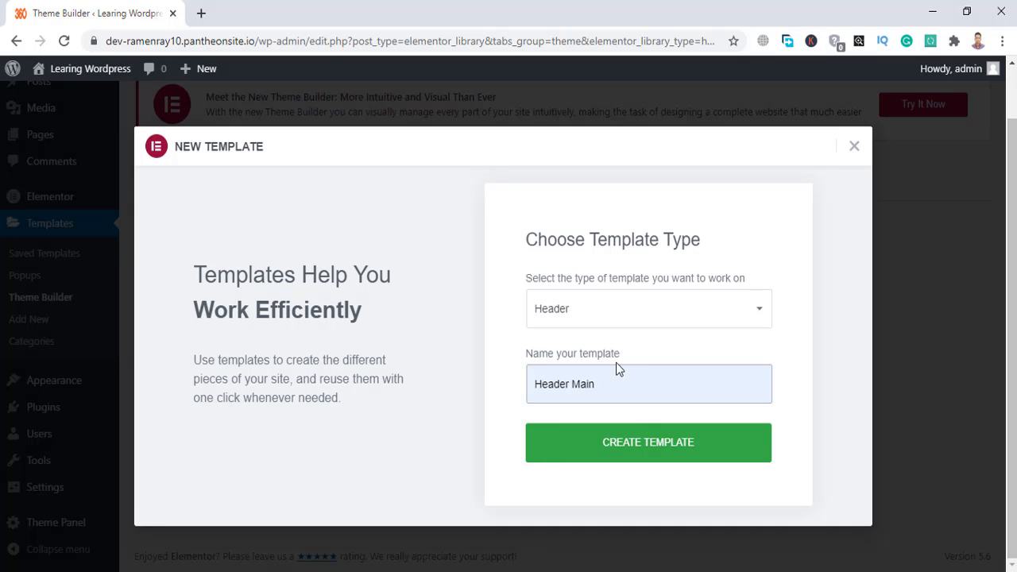
{"action": "left_click", "coordinate": [629, 437]}
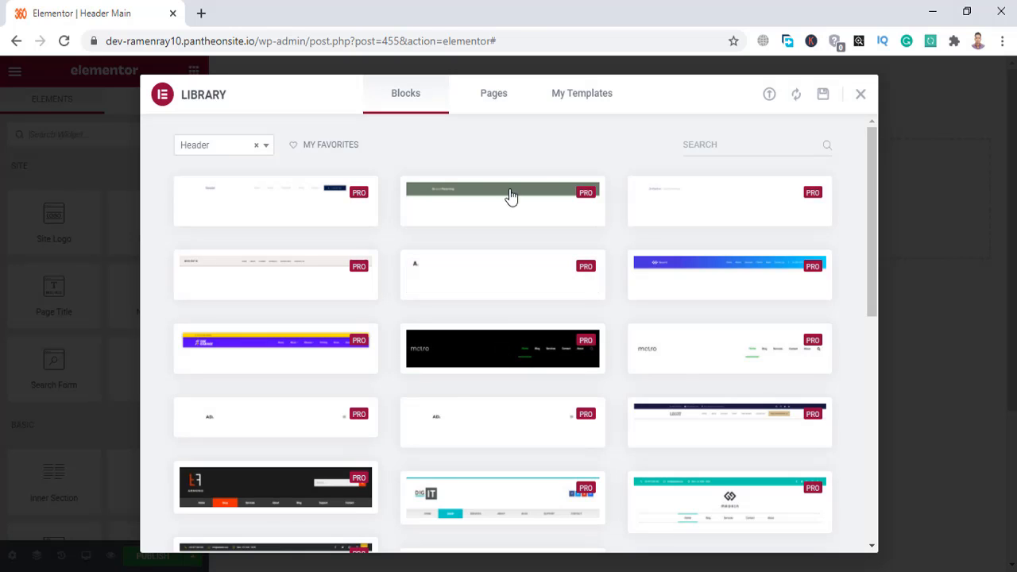
Dismiss the header block library and add an empty single-column section to the template.
{"action": "left_click", "coordinate": [862, 96]}
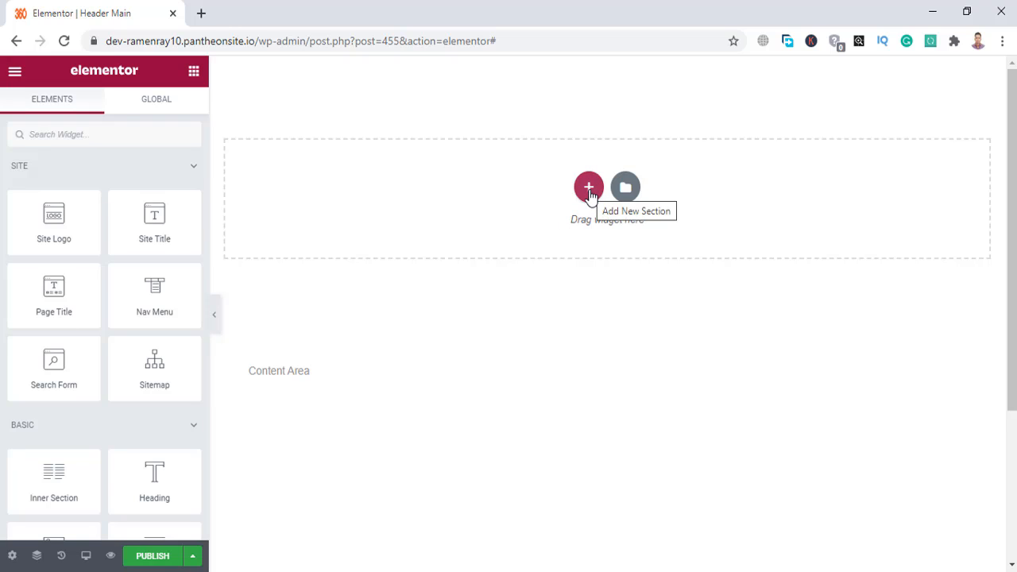
{"action": "left_click", "coordinate": [589, 191]}
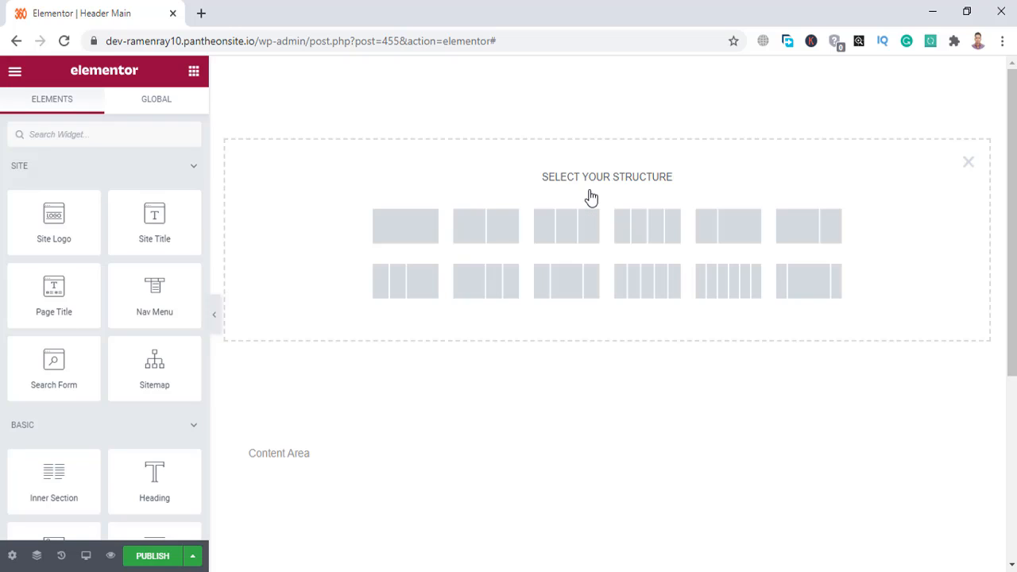
{"action": "left_click", "coordinate": [418, 226]}
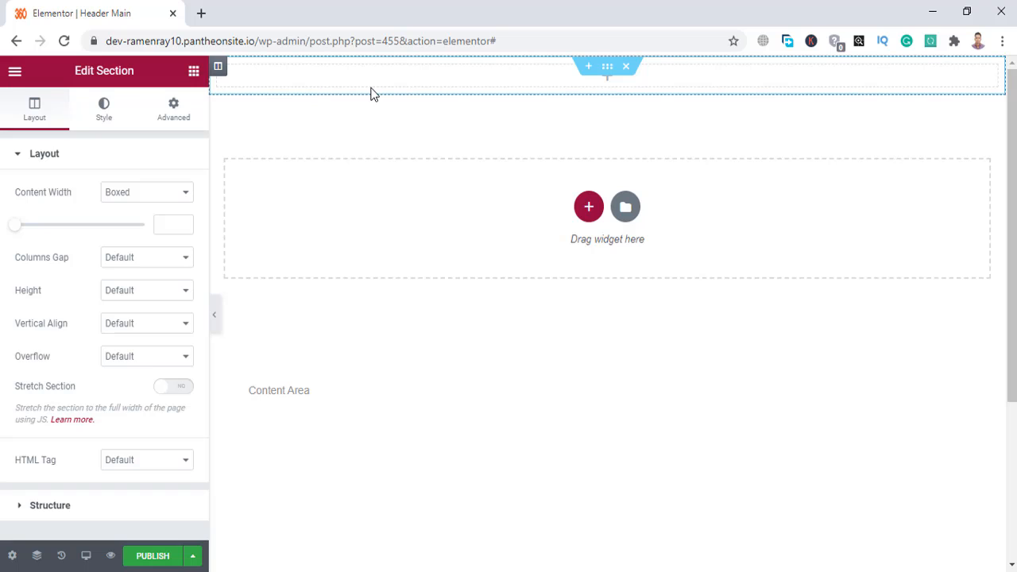
{"action": "left_click", "coordinate": [194, 73]}
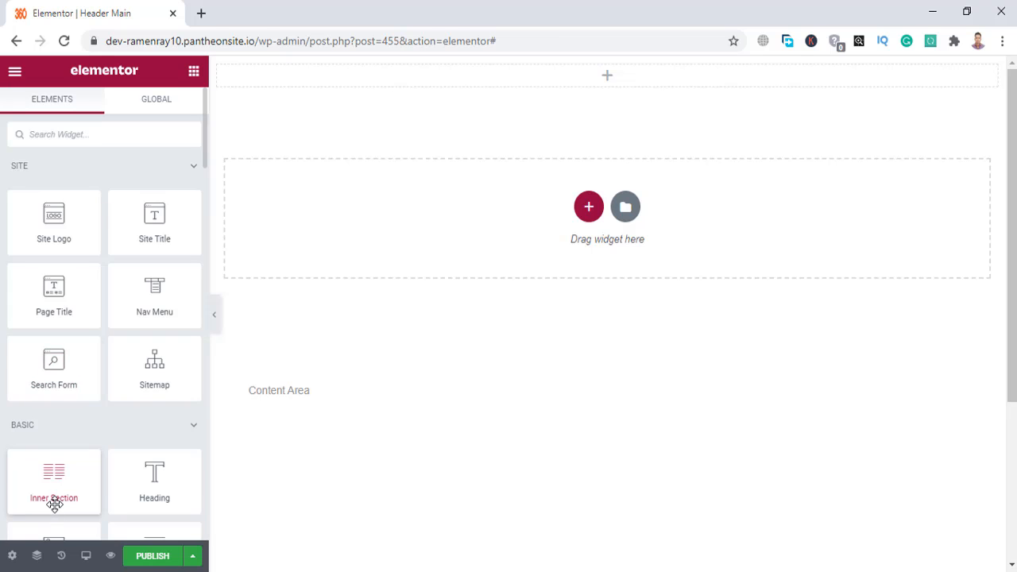
Drop an Inner Section into the section and an Icon List (searched 'ico') into its left column.
{"action": "left_click_drag", "start_coordinate": [55, 502], "coordinate": [344, 84]}
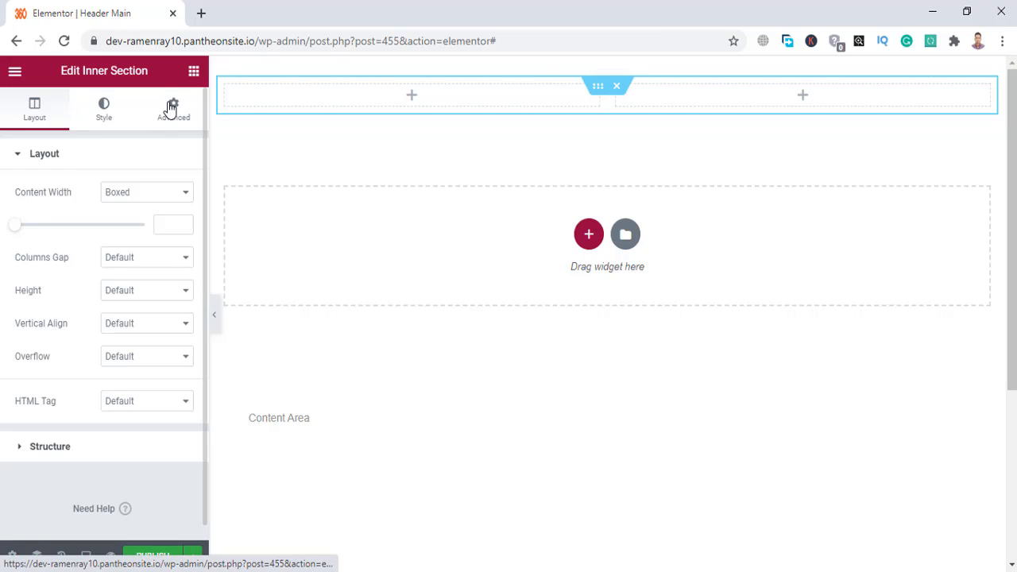
{"action": "left_click", "coordinate": [194, 72]}
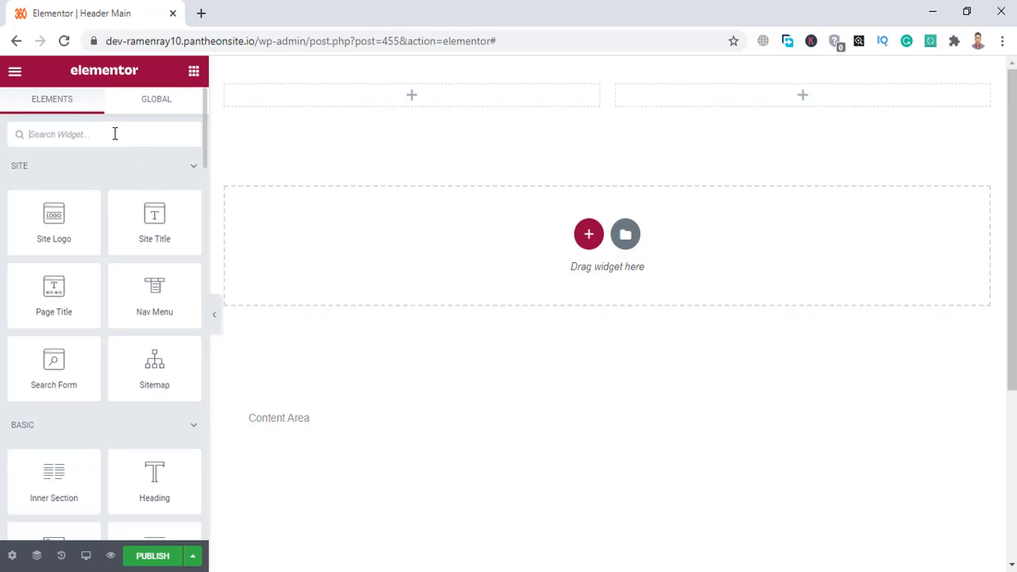
{"action": "type", "text": "icon"}
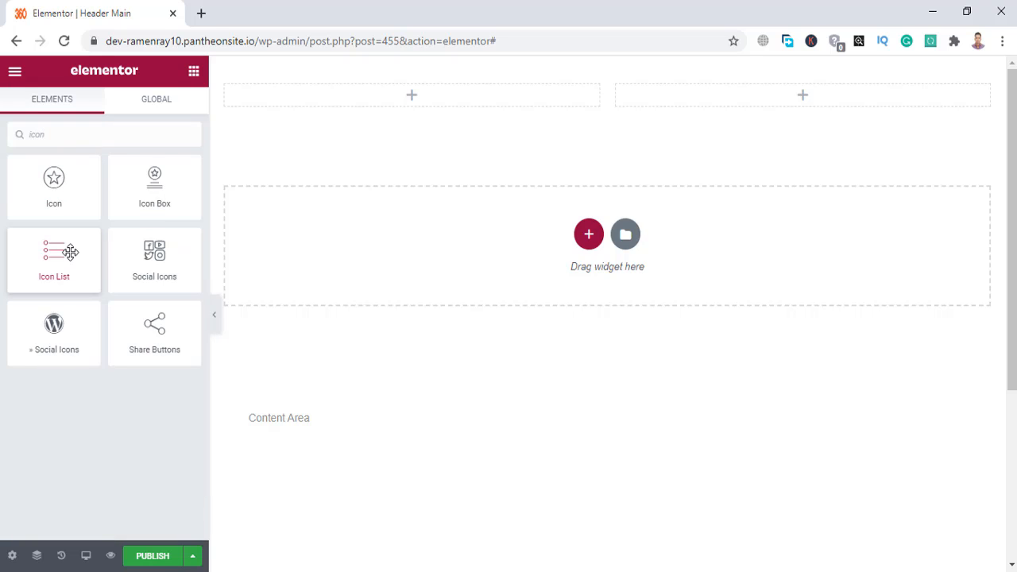
{"action": "left_click_drag", "start_coordinate": [63, 253], "coordinate": [342, 96]}
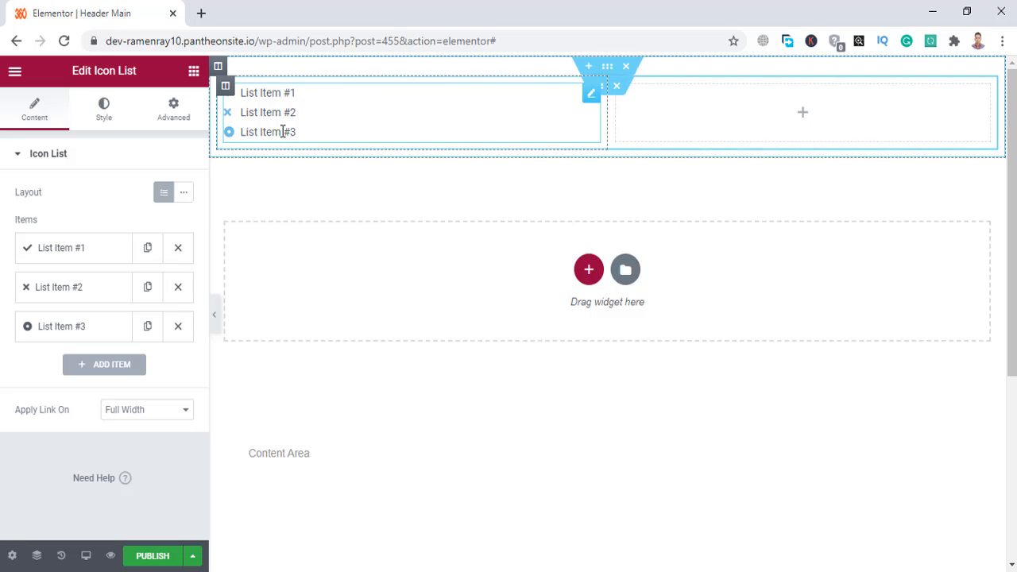
Make the icon list inline, delete its third item, and give the first item a phone icon.
{"action": "left_click", "coordinate": [185, 197]}
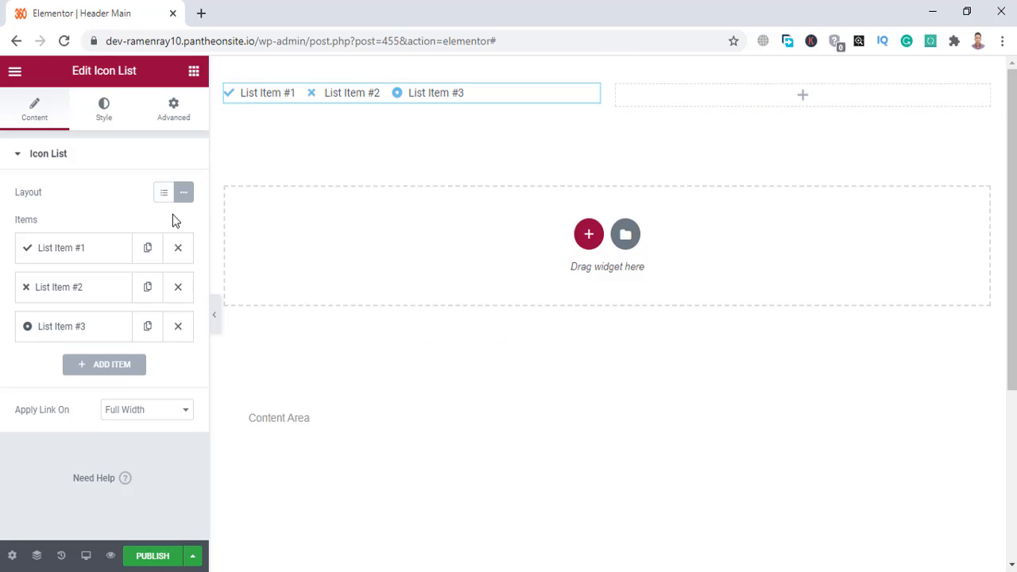
{"action": "left_click", "coordinate": [178, 326]}
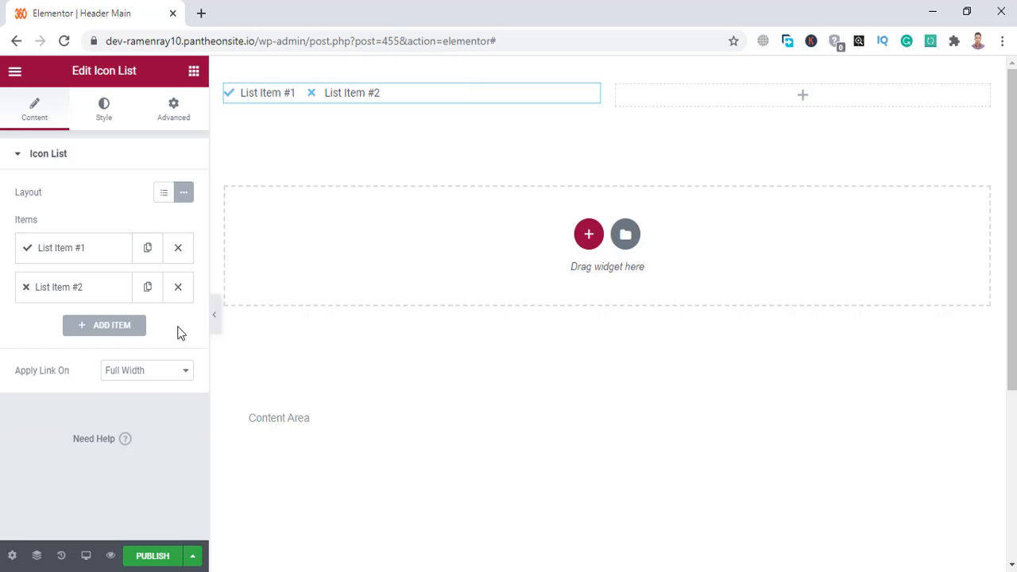
{"action": "left_click", "coordinate": [74, 251]}
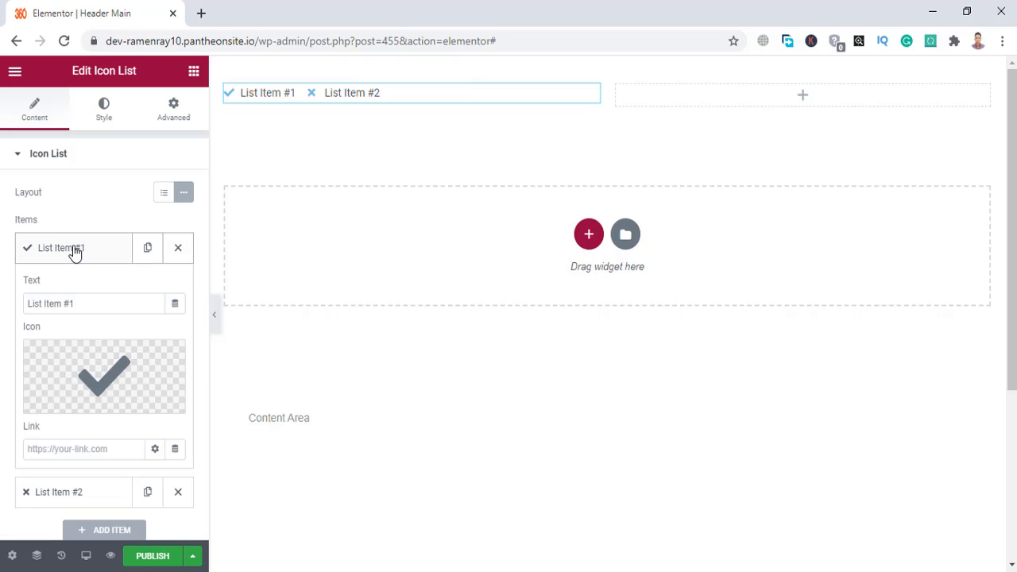
{"action": "left_click", "coordinate": [114, 368]}
{"action": "left_click", "coordinate": [468, 139]}
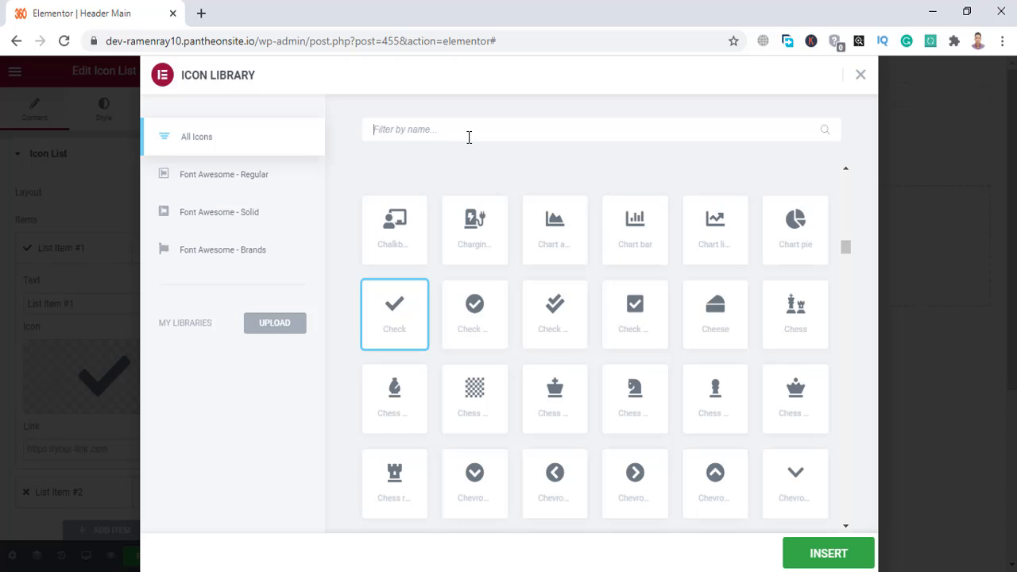
{"action": "type", "text": "phoe"}
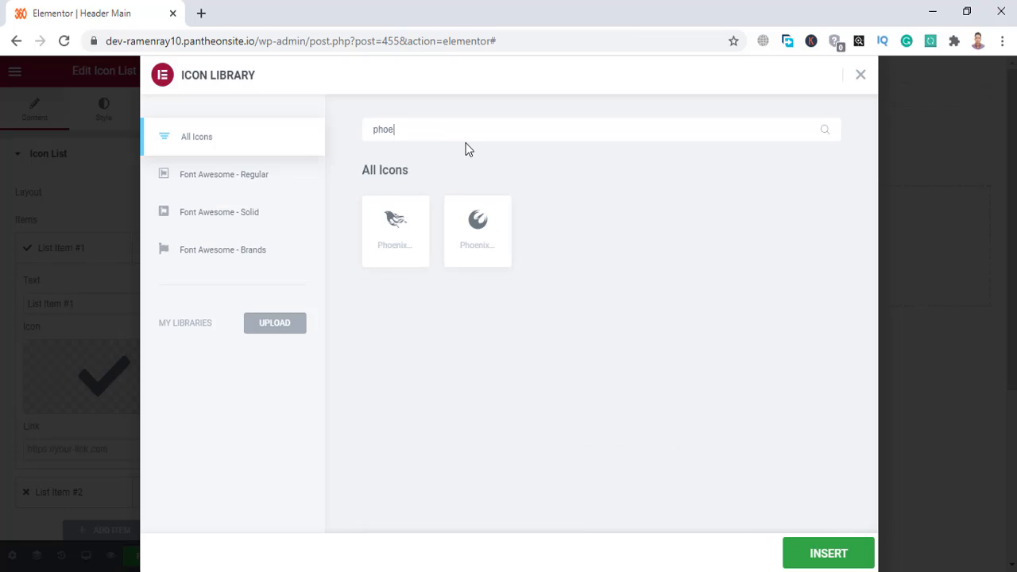
{"action": "key", "text": "BackSpace"}
{"action": "type", "text": "nn"}
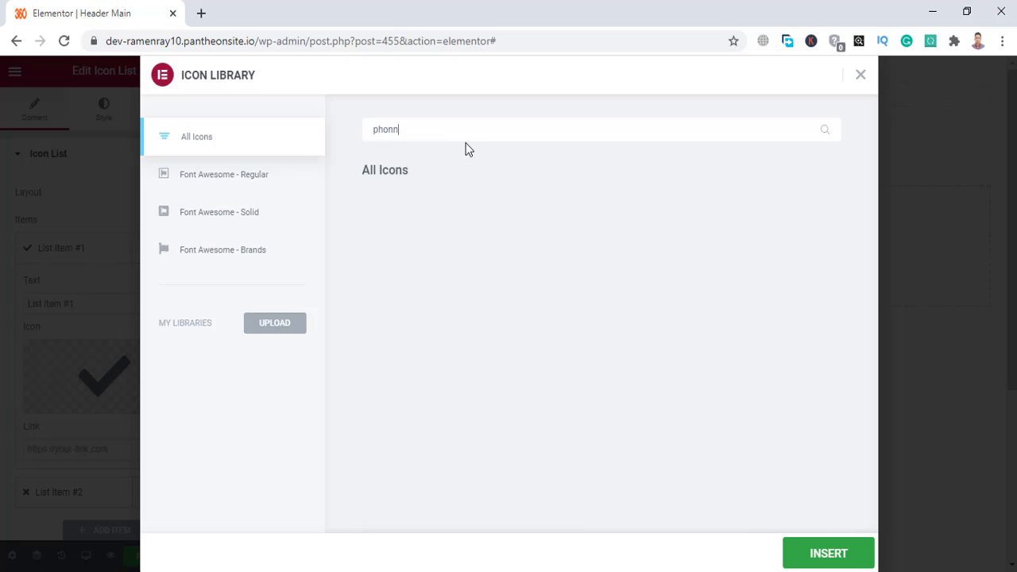
{"action": "key", "text": "BackSpace"}
{"action": "type", "text": "e"}
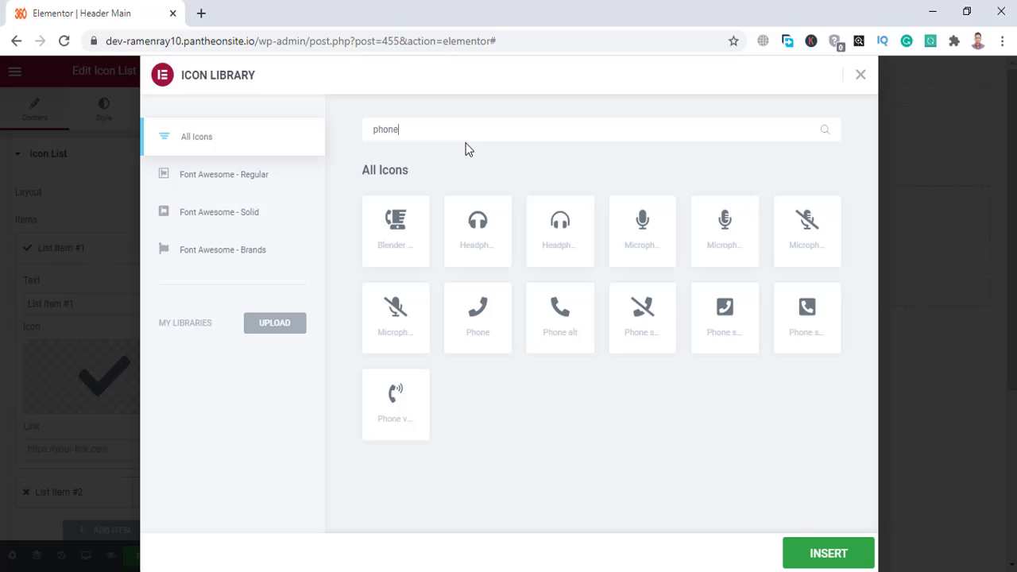
{"action": "left_click", "coordinate": [545, 326]}
{"action": "left_click", "coordinate": [824, 554]}
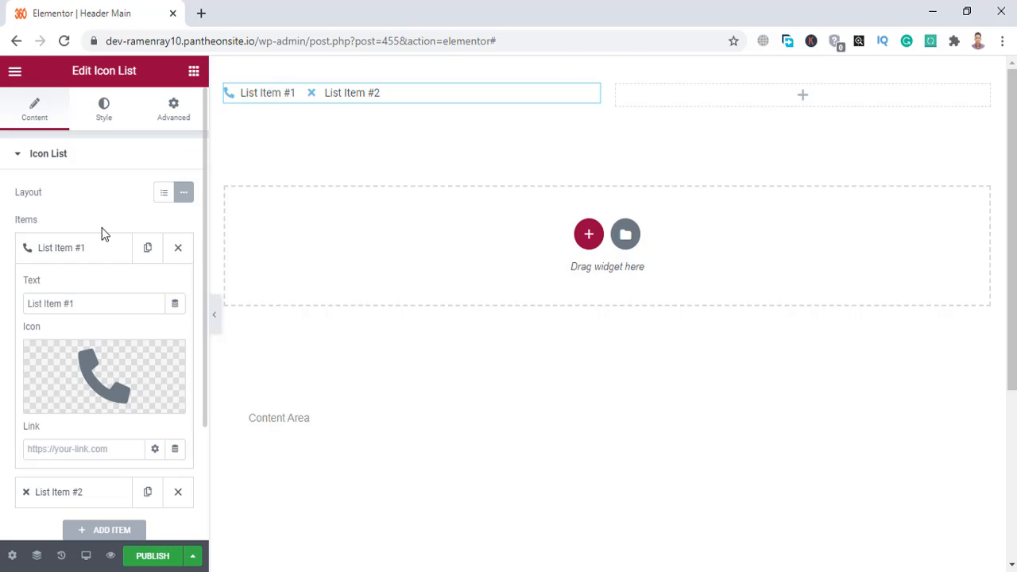
Give the second list item the Envelope icon, found by searching 'env'.
{"action": "left_click", "coordinate": [86, 248]}
{"action": "left_click", "coordinate": [84, 288]}
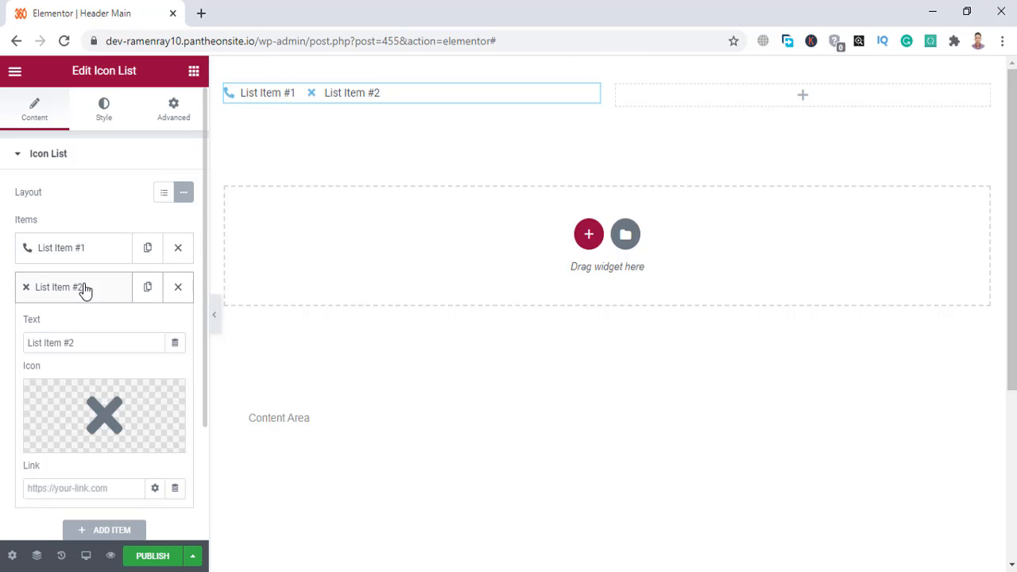
{"action": "left_click", "coordinate": [104, 401]}
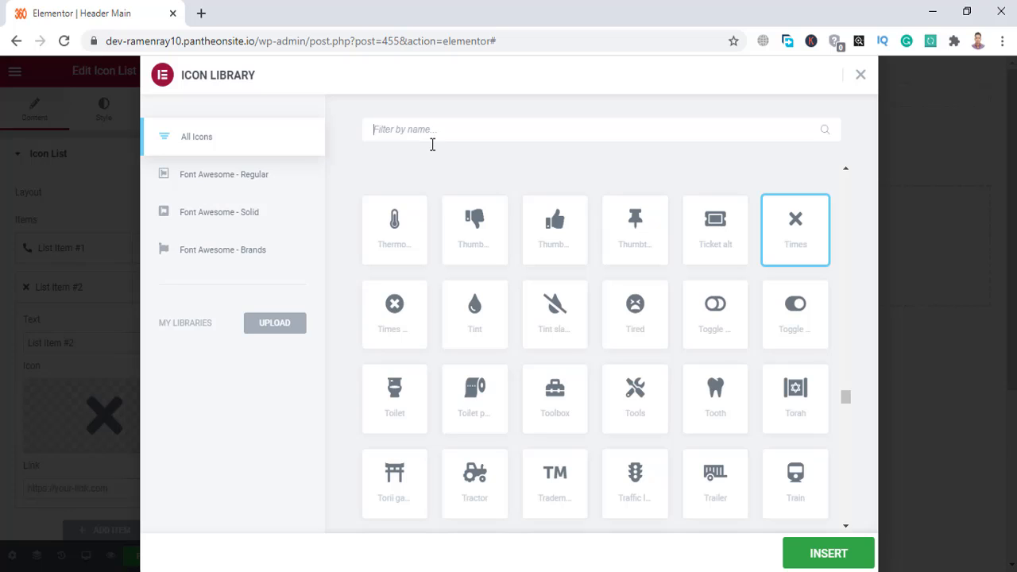
{"action": "type", "text": "en"}
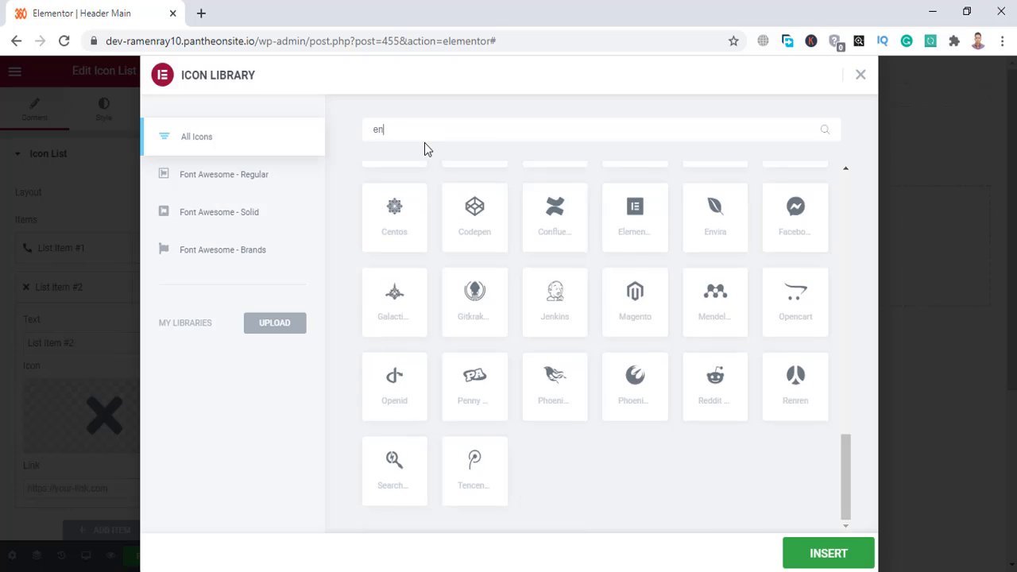
{"action": "type", "text": "v"}
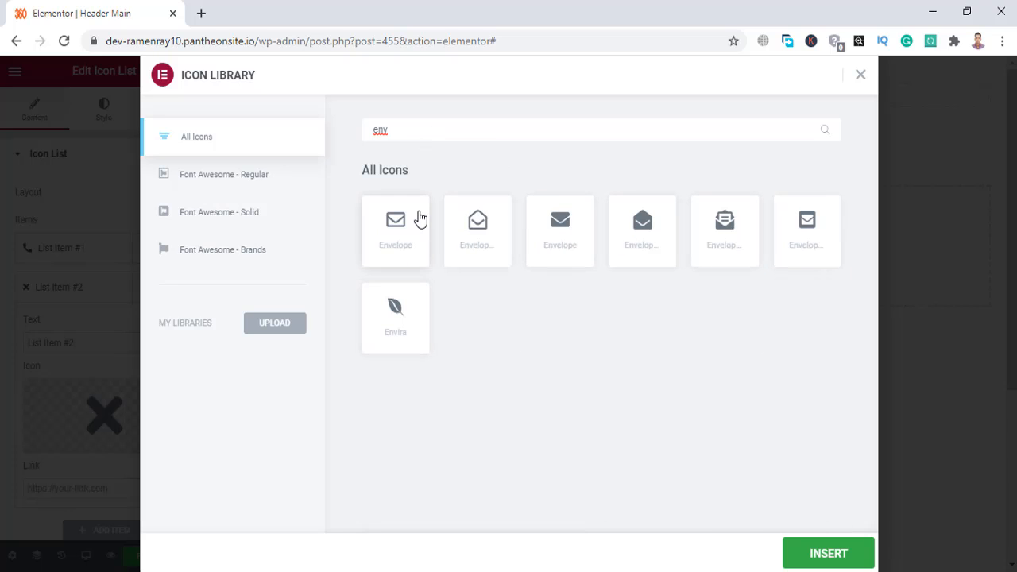
{"action": "left_click", "coordinate": [406, 230]}
{"action": "left_click", "coordinate": [841, 566]}
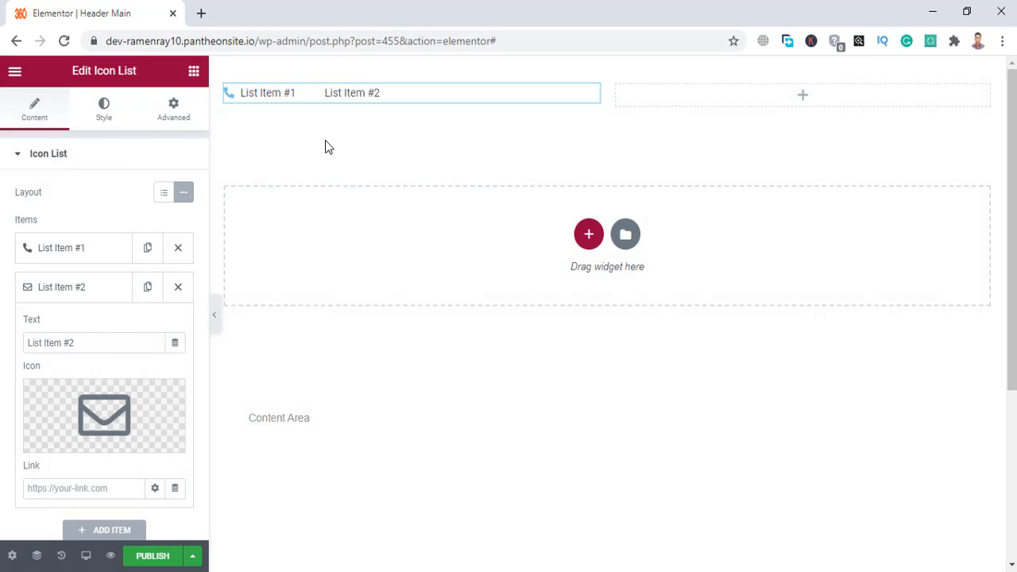
Replace the first item's text with the phone number and the second item's with the e-mail address.
{"action": "left_click", "coordinate": [78, 250]}
{"action": "left_click_drag", "start_coordinate": [105, 307], "coordinate": [1, 317]}
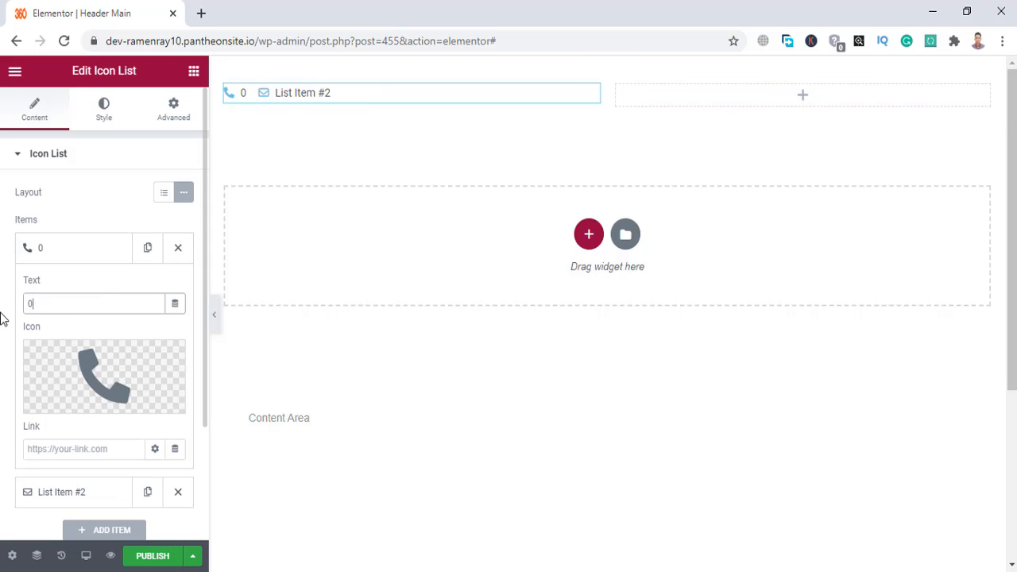
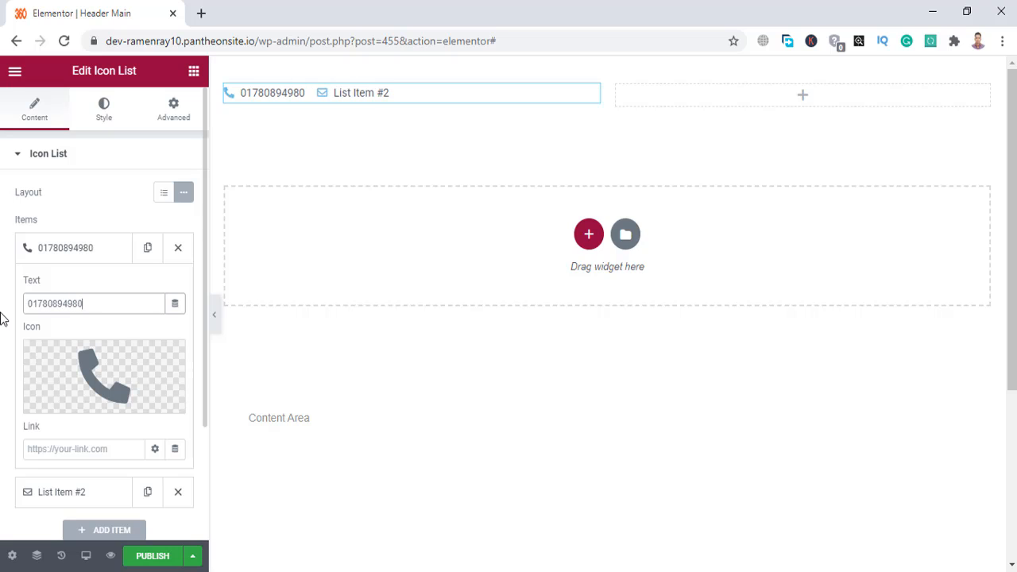
{"action": "left_click", "coordinate": [80, 260]}
{"action": "left_click", "coordinate": [81, 303]}
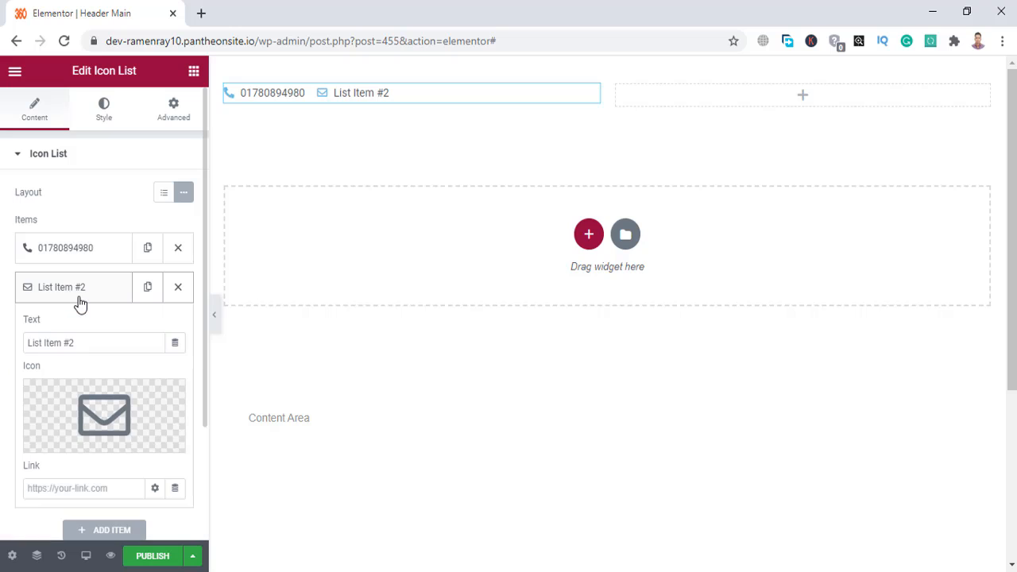
{"action": "left_click_drag", "start_coordinate": [93, 342], "coordinate": [1, 356]}
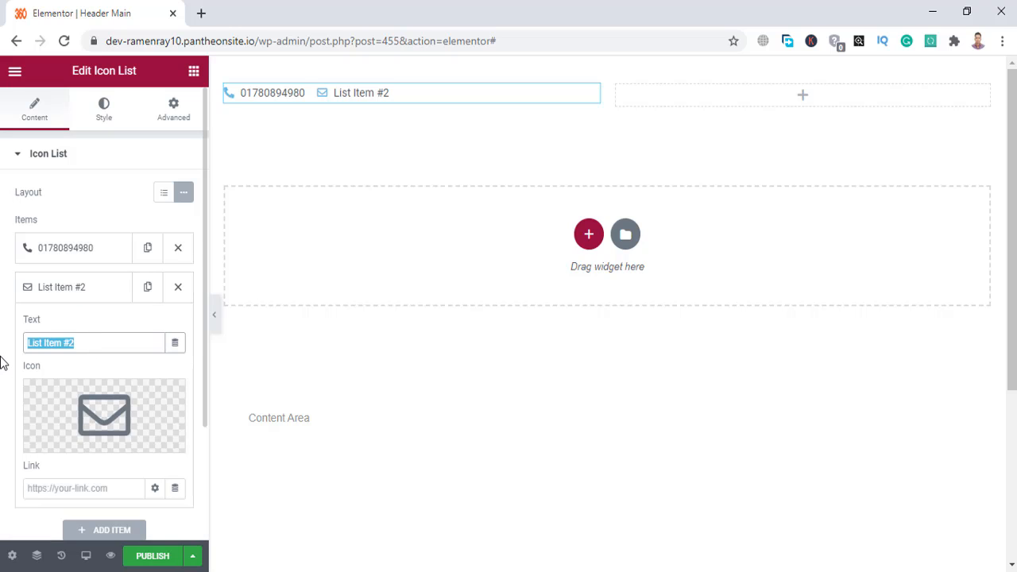
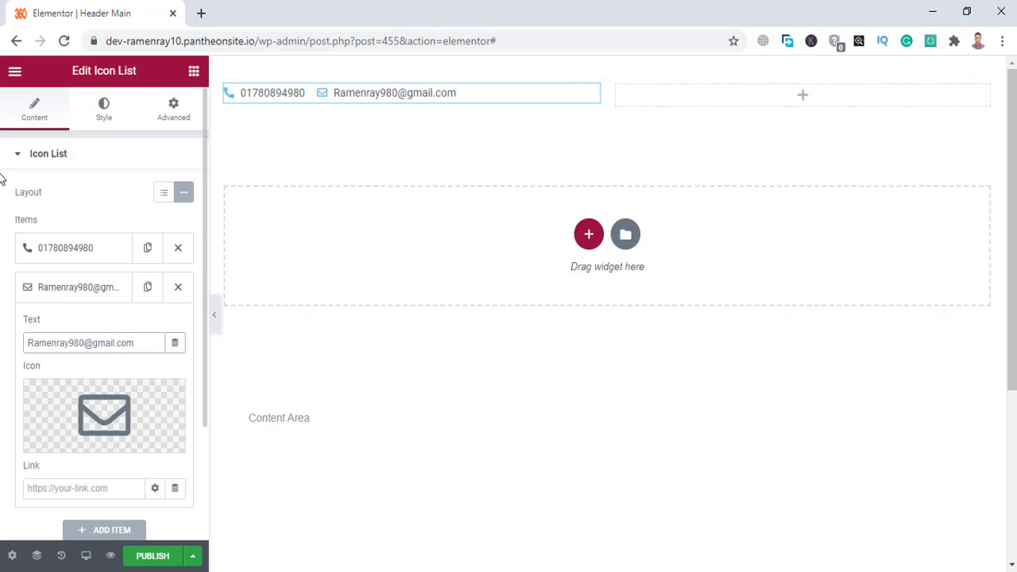
Set the contact list's Style alignment to Left.
{"action": "left_click", "coordinate": [62, 160]}
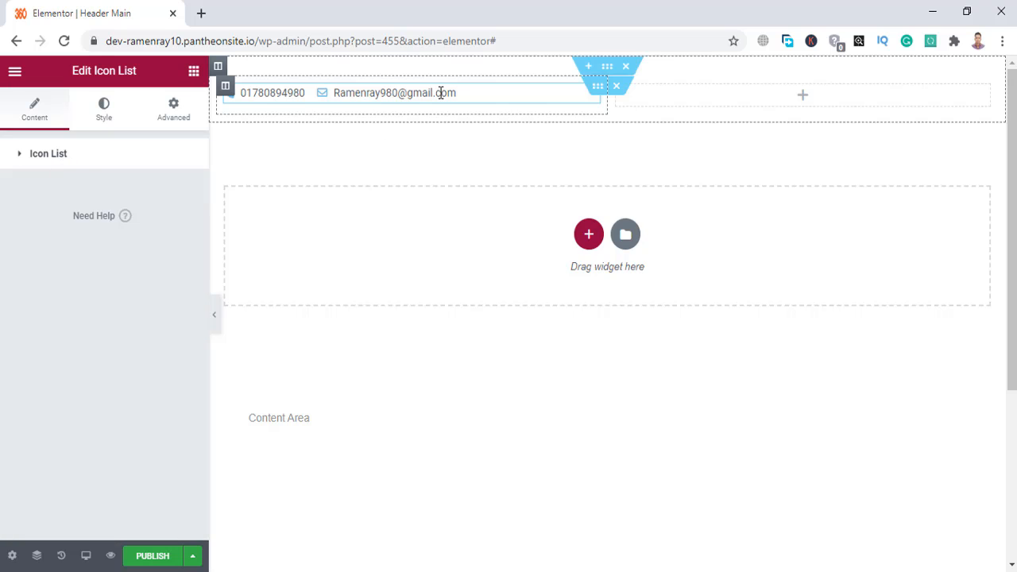
{"action": "left_click", "coordinate": [123, 116]}
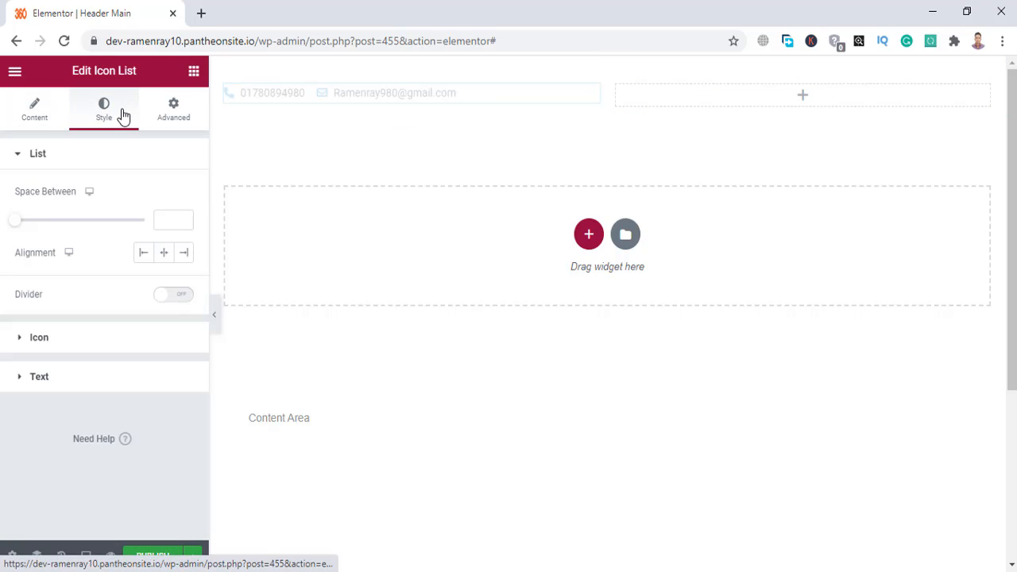
{"action": "left_click", "coordinate": [143, 255]}
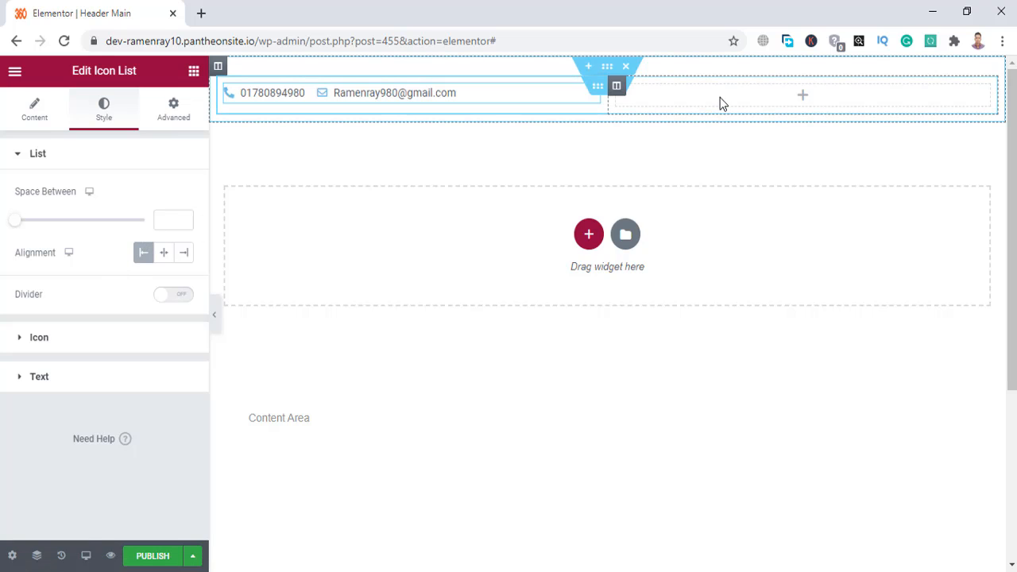
Place a Social Icons widget, found by searching 'soci', in the header's right column.
{"action": "left_click", "coordinate": [193, 70]}
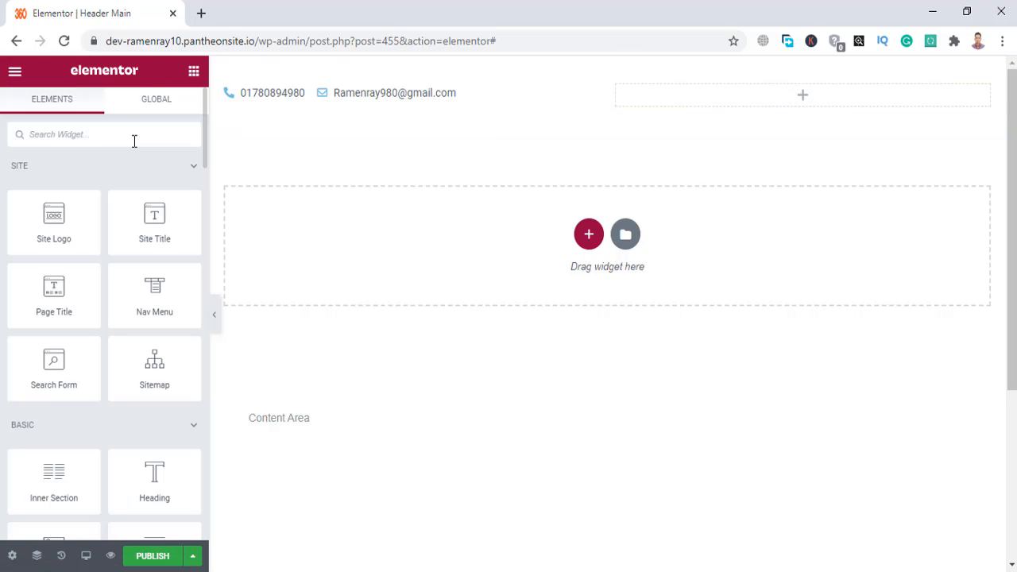
{"action": "left_click", "coordinate": [134, 140]}
{"action": "type", "text": "so"}
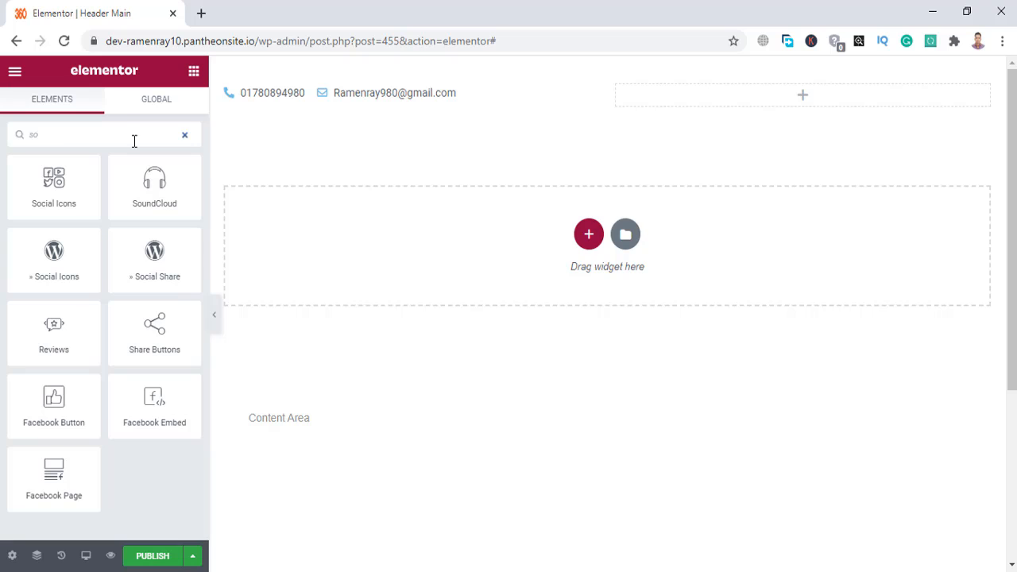
{"action": "type", "text": "ci"}
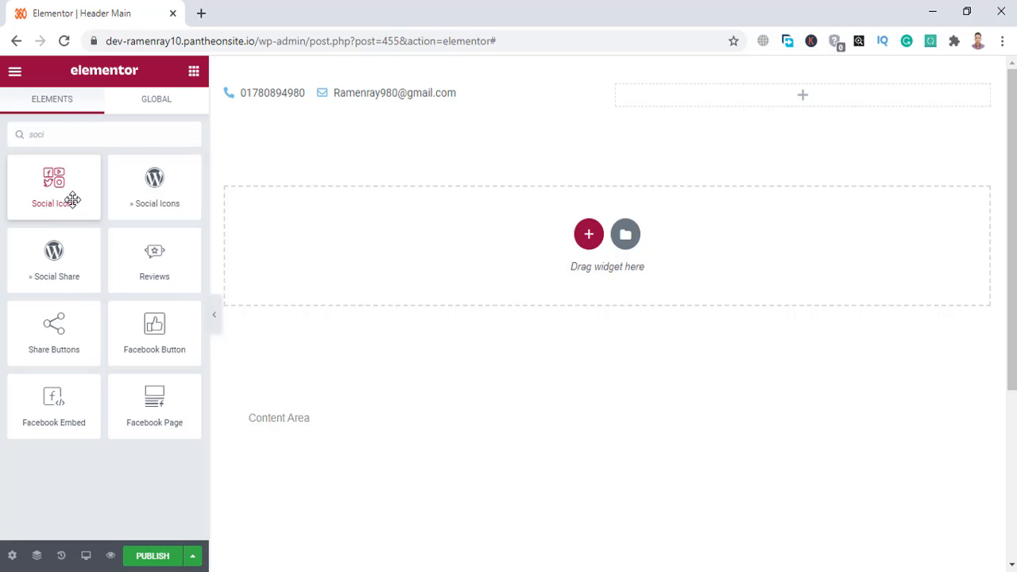
{"action": "left_click_drag", "start_coordinate": [73, 199], "coordinate": [681, 94]}
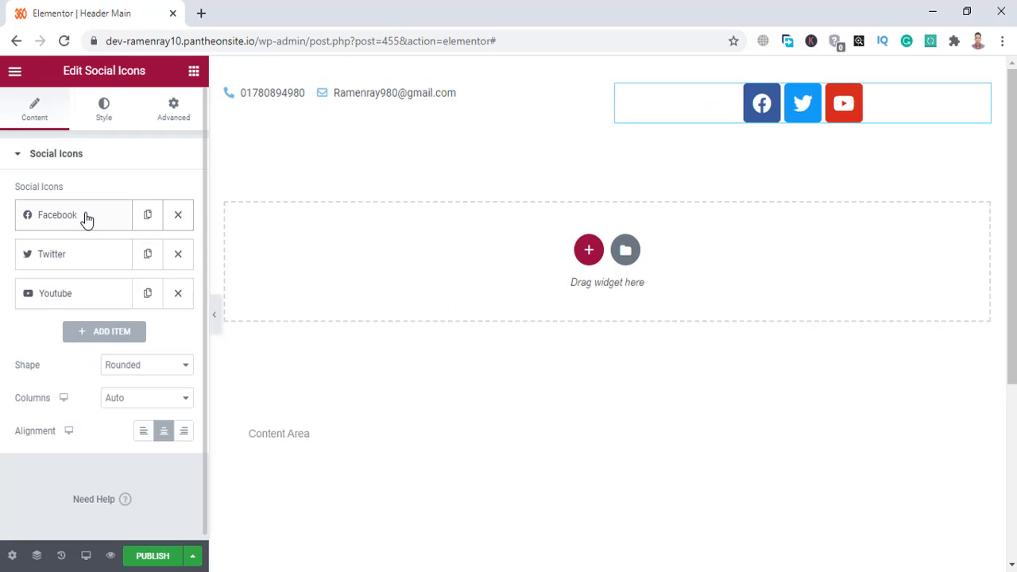
Add an Instagram item and another Vimeo item to the social icons list.
{"action": "left_click", "coordinate": [108, 333]}
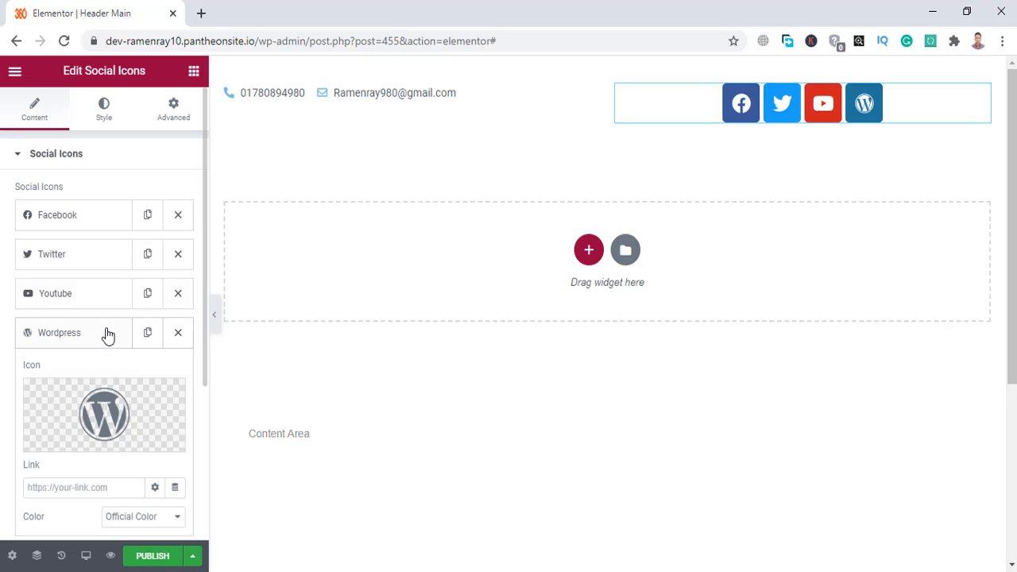
{"action": "left_click", "coordinate": [106, 406]}
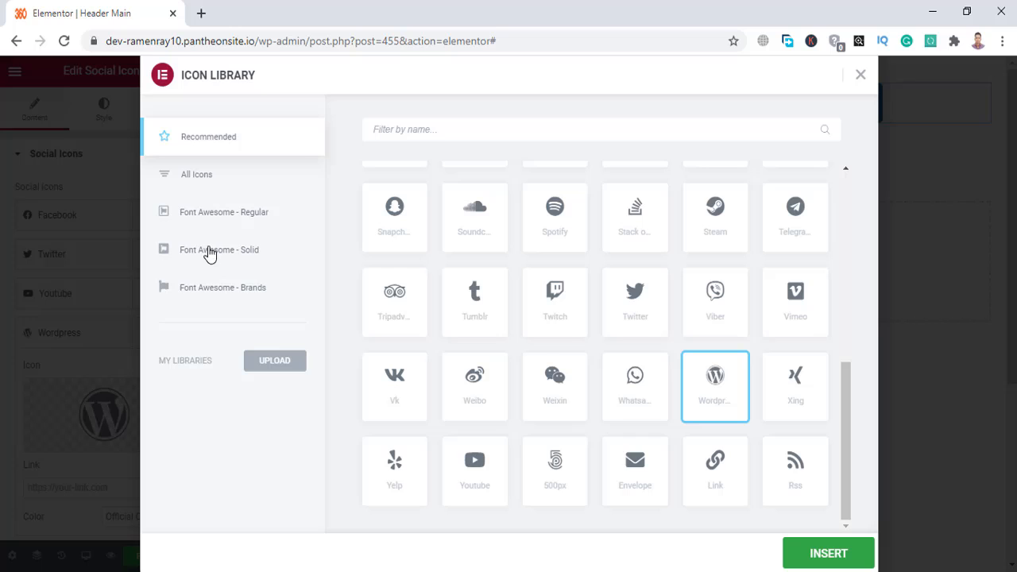
{"action": "left_click", "coordinate": [440, 127]}
{"action": "type", "text": "ins"}
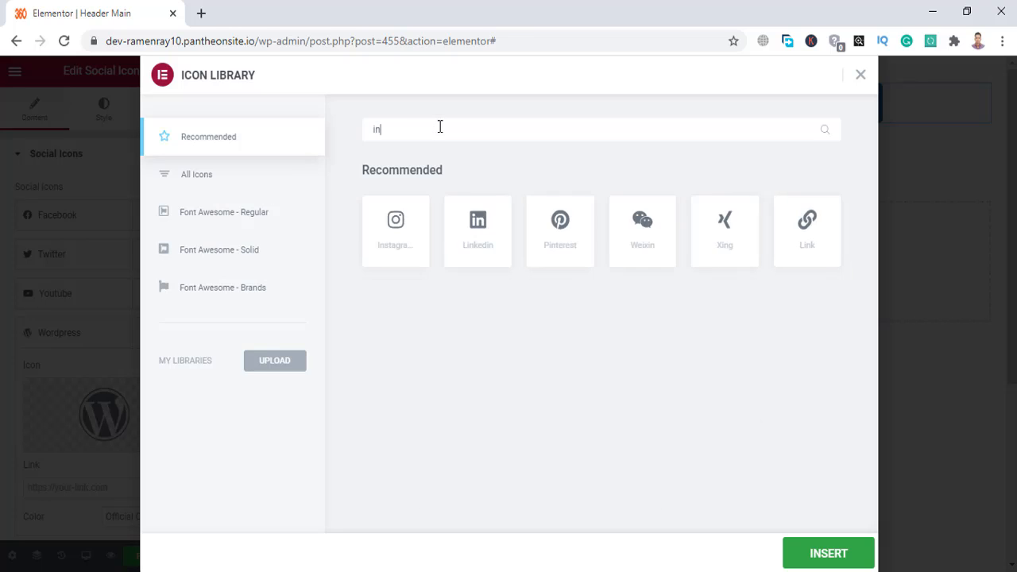
{"action": "left_click", "coordinate": [399, 205]}
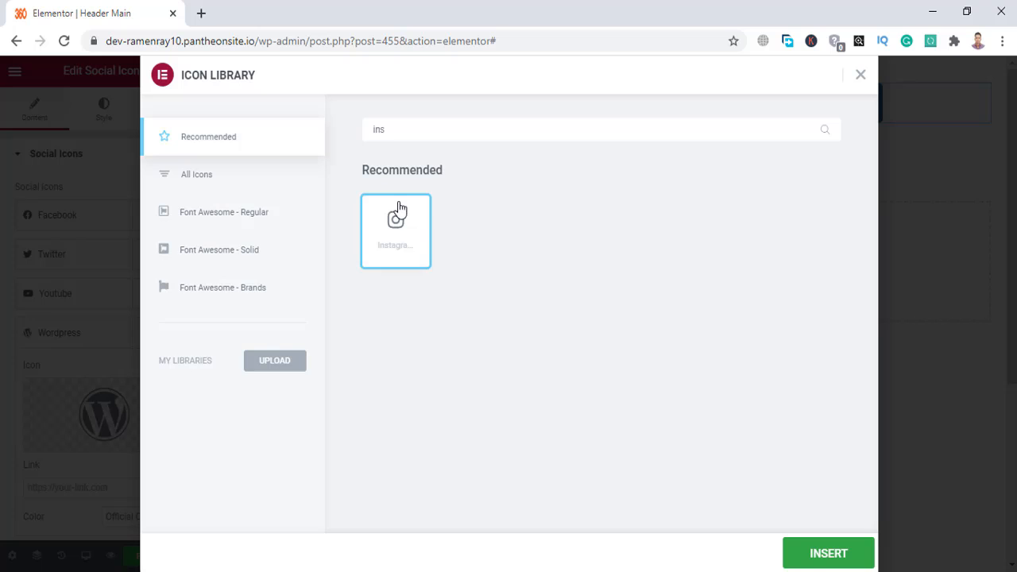
{"action": "left_click", "coordinate": [808, 554]}
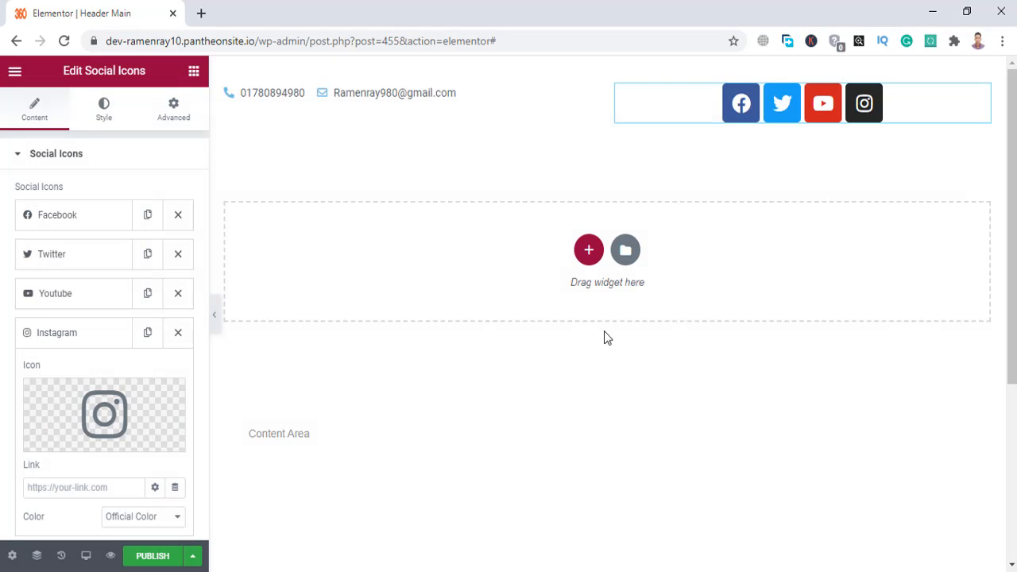
{"action": "left_click", "coordinate": [72, 338]}
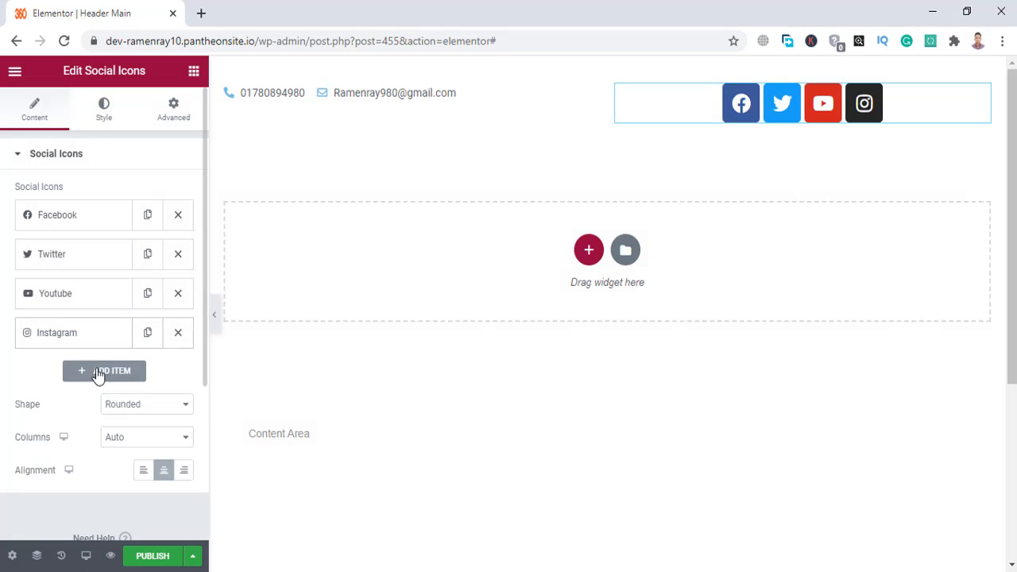
{"action": "left_click", "coordinate": [98, 372]}
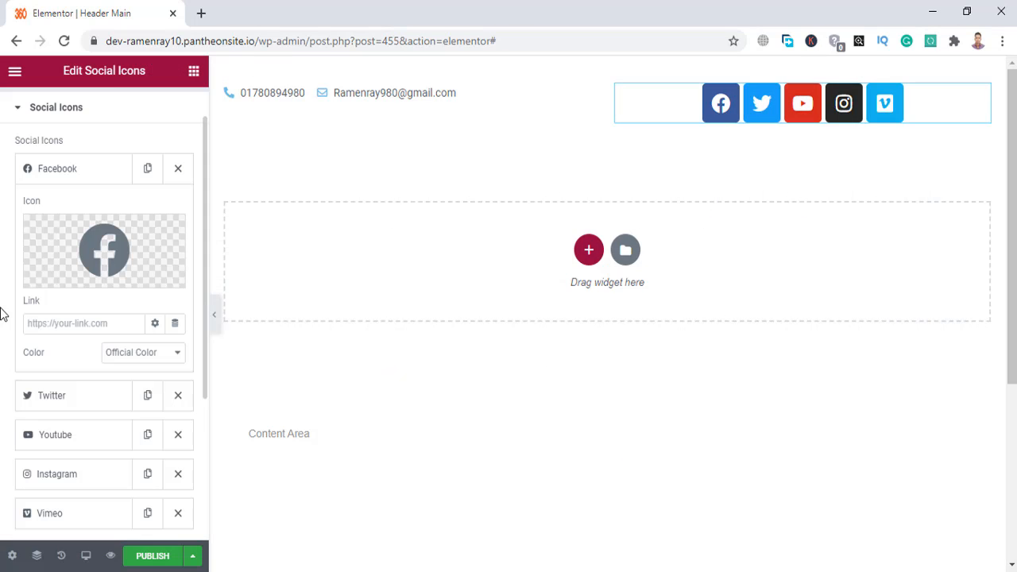
{"action": "left_click", "coordinate": [76, 321]}
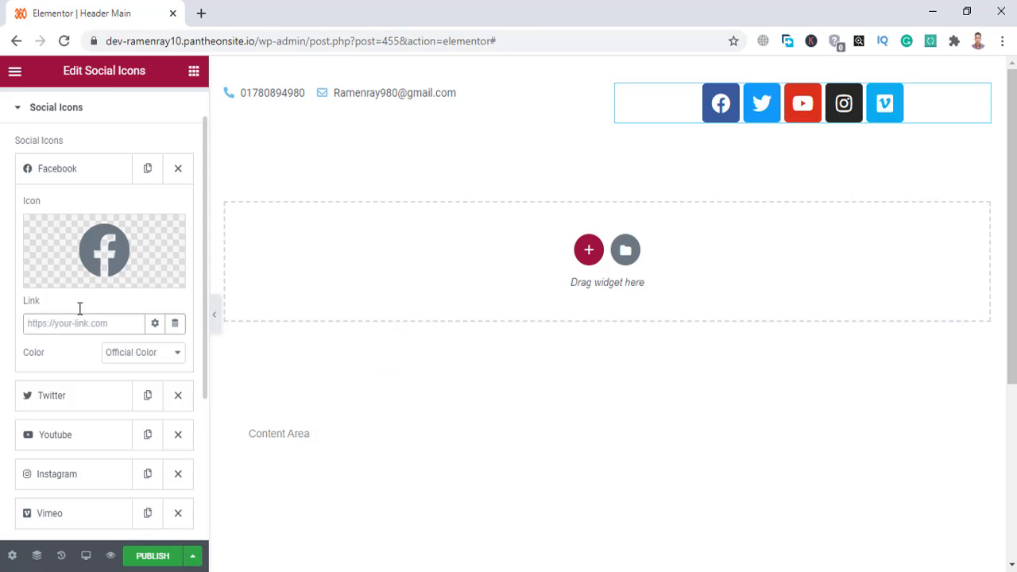
{"action": "mouse_move", "coordinate": [101, 264]}
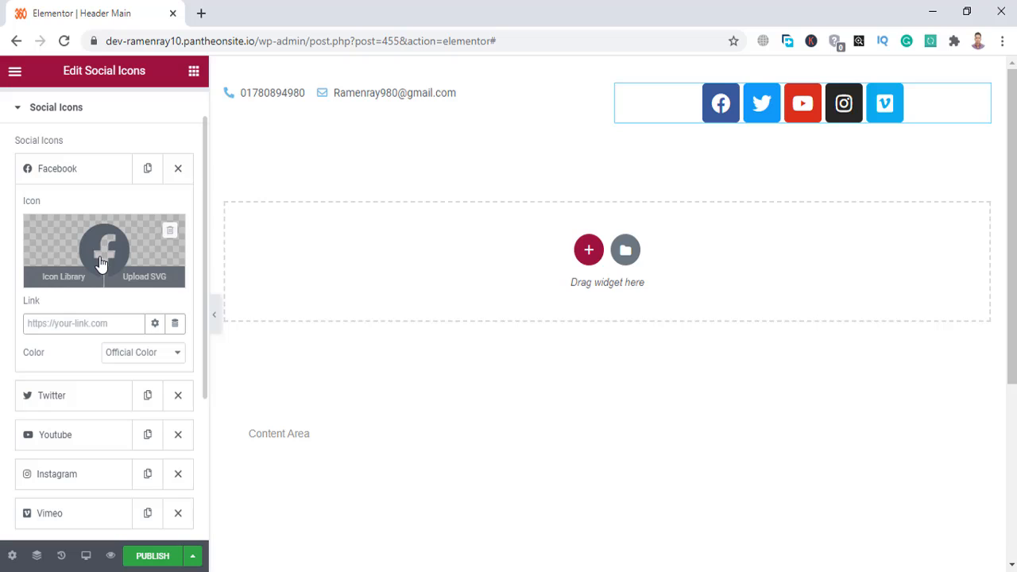
{"action": "left_click", "coordinate": [81, 323]}
{"action": "left_click", "coordinate": [112, 324]}
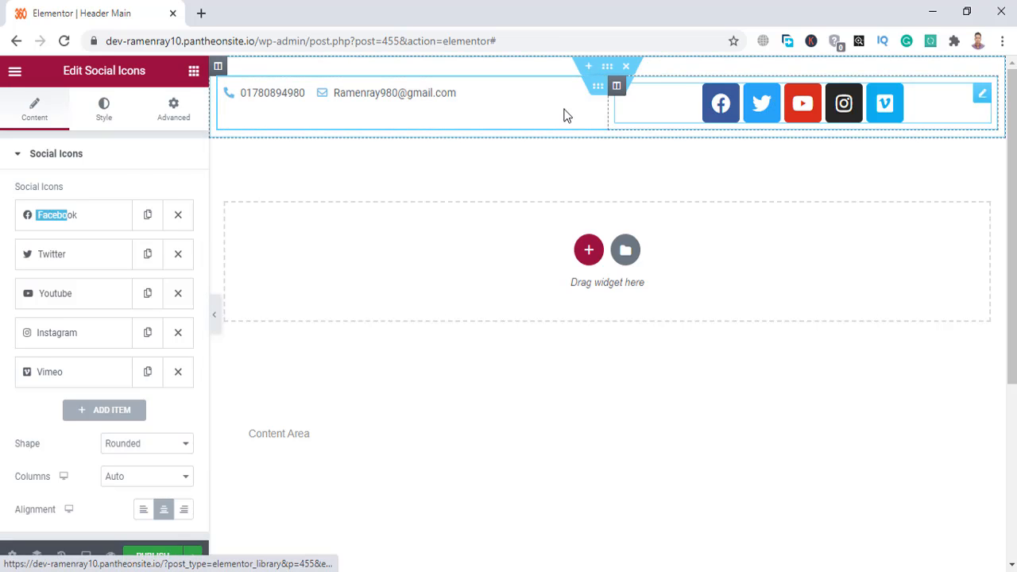
Set the social icons' colour to Custom with a fully transparent primary colour (#02010100).
{"action": "left_click", "coordinate": [104, 116]}
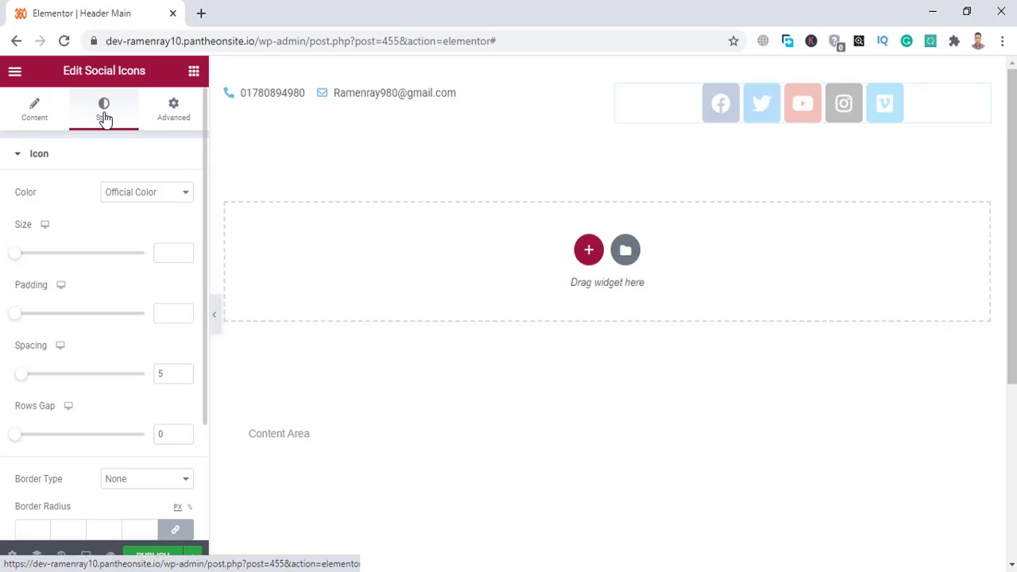
{"action": "left_click", "coordinate": [124, 194]}
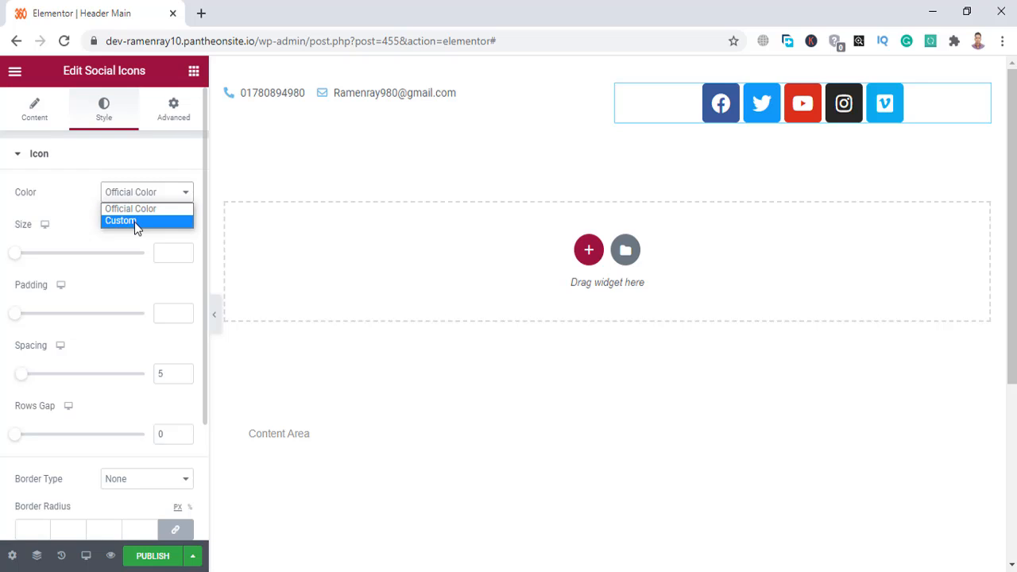
{"action": "left_click", "coordinate": [134, 222]}
{"action": "scroll", "coordinate": [104, 229], "scroll_direction": "down", "scroll_amount": 1}
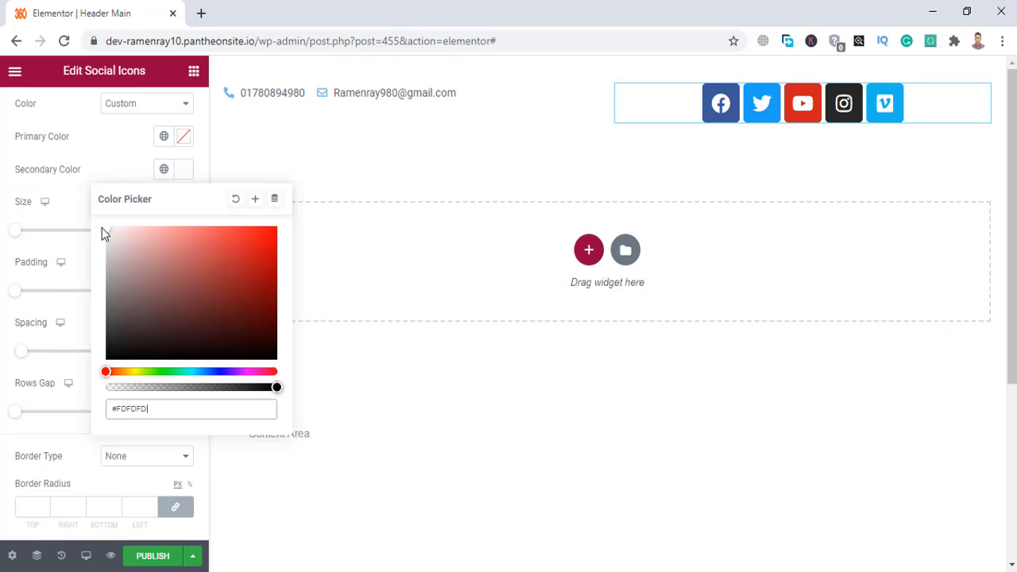
{"action": "left_click", "coordinate": [1, 231]}
{"action": "scroll", "coordinate": [135, 263], "scroll_direction": "up", "scroll_amount": 1}
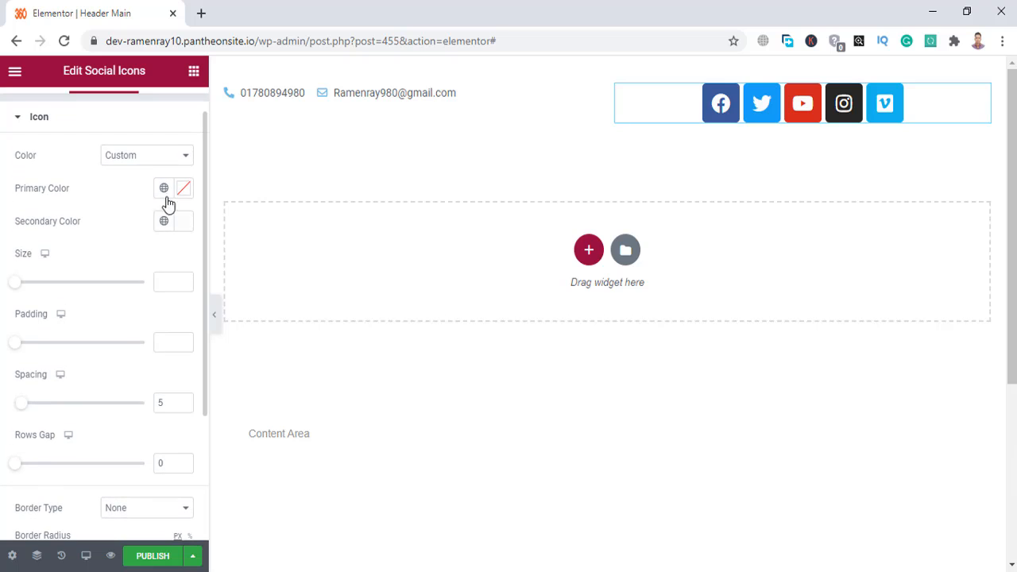
{"action": "left_click", "coordinate": [184, 190]}
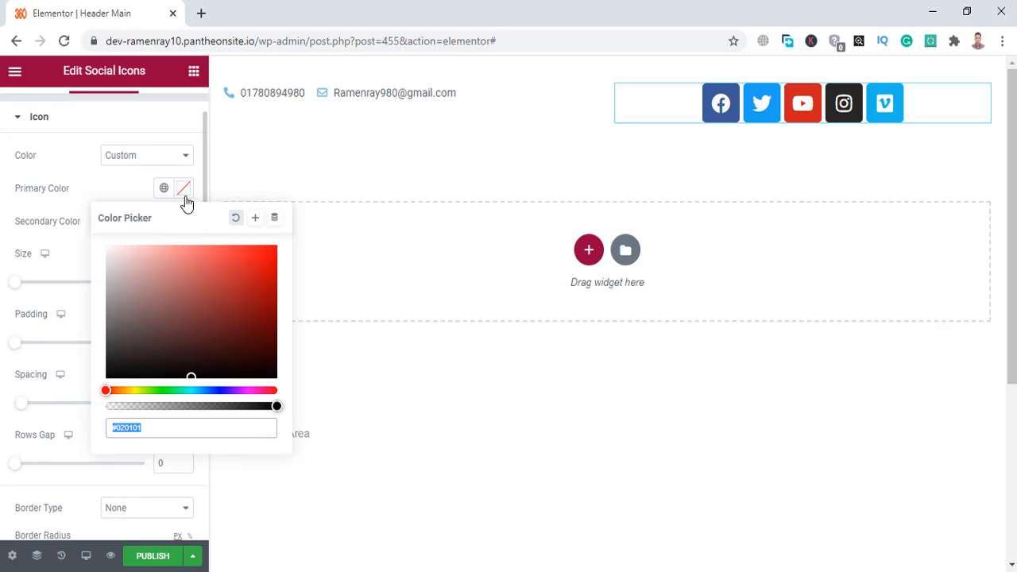
{"action": "left_click", "coordinate": [194, 407]}
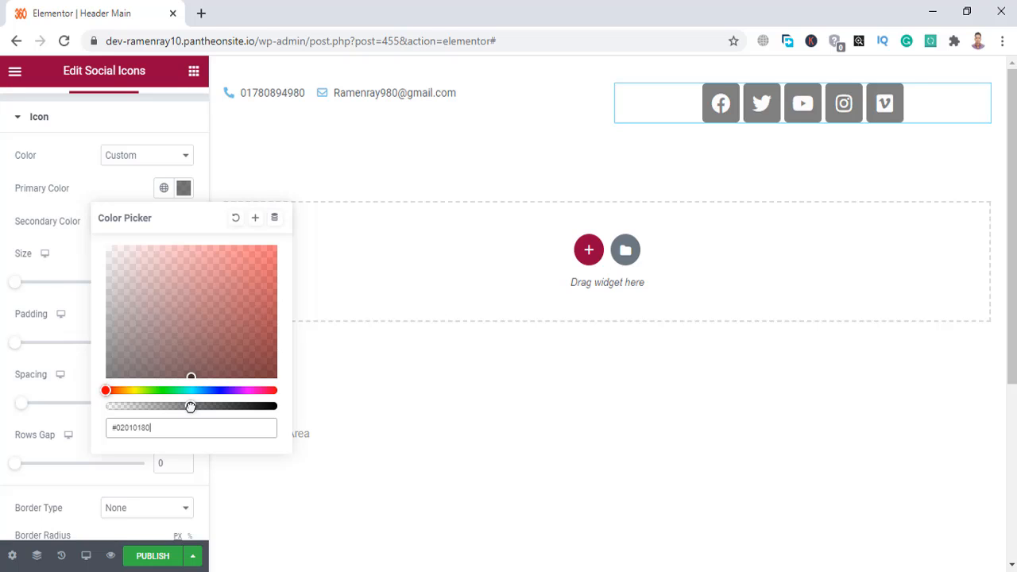
{"action": "left_click_drag", "start_coordinate": [191, 407], "coordinate": [101, 409]}
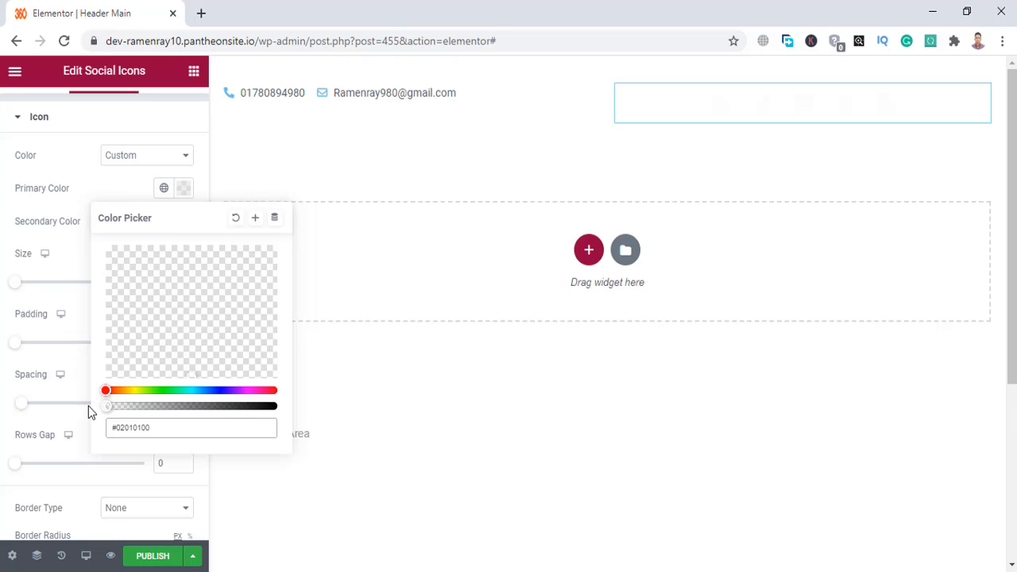
{"action": "left_click", "coordinate": [2, 286]}
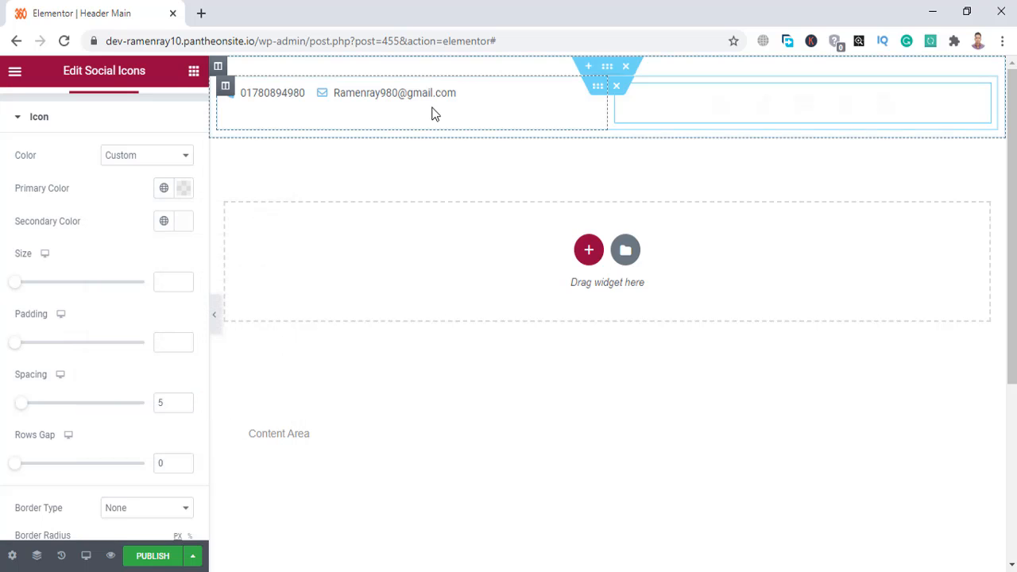
Give the inner top-bar section a Classic background in red #DB4646.
{"action": "left_click", "coordinate": [600, 91]}
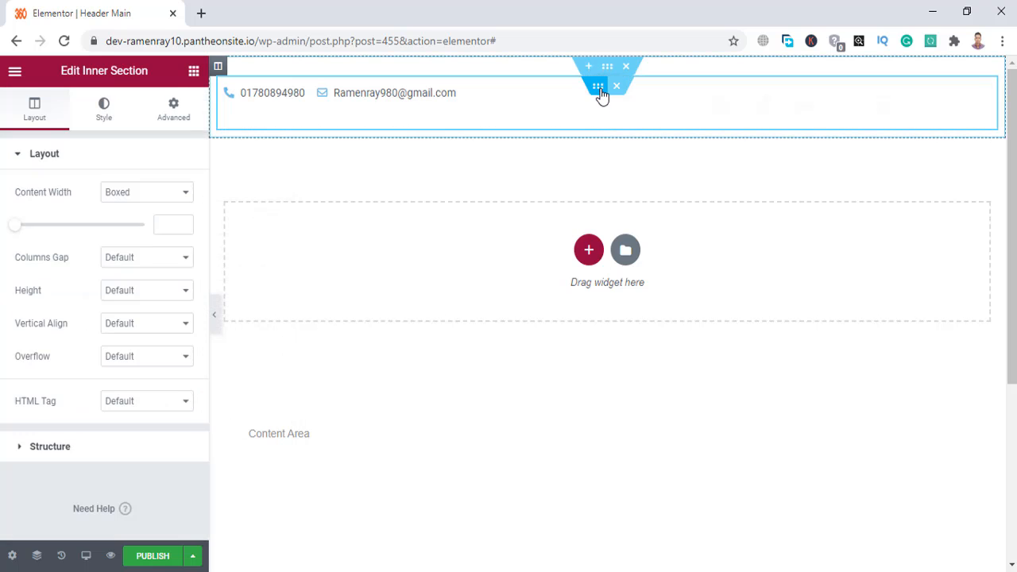
{"action": "left_click", "coordinate": [102, 115]}
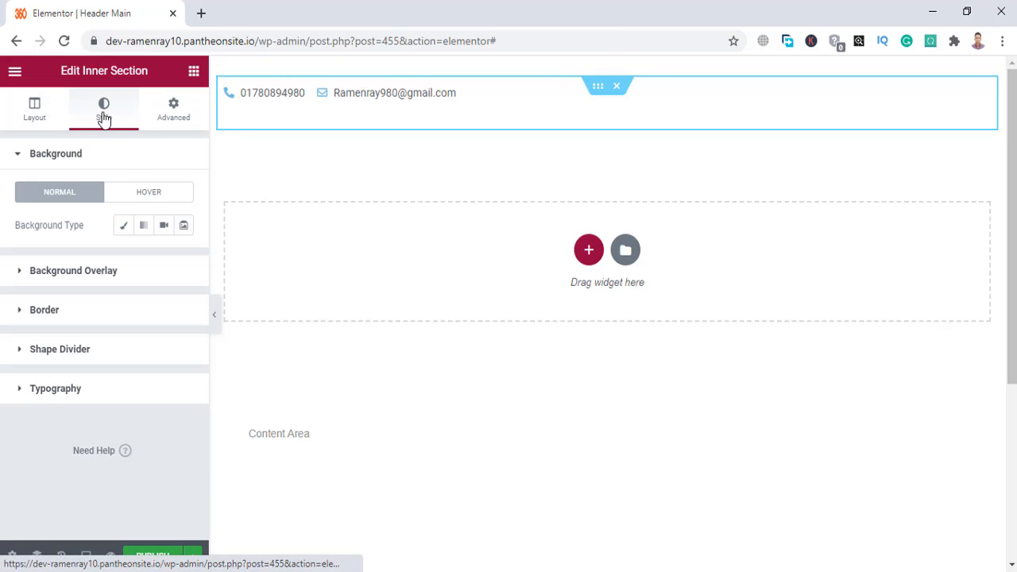
{"action": "left_click", "coordinate": [125, 228]}
{"action": "left_click", "coordinate": [182, 268]}
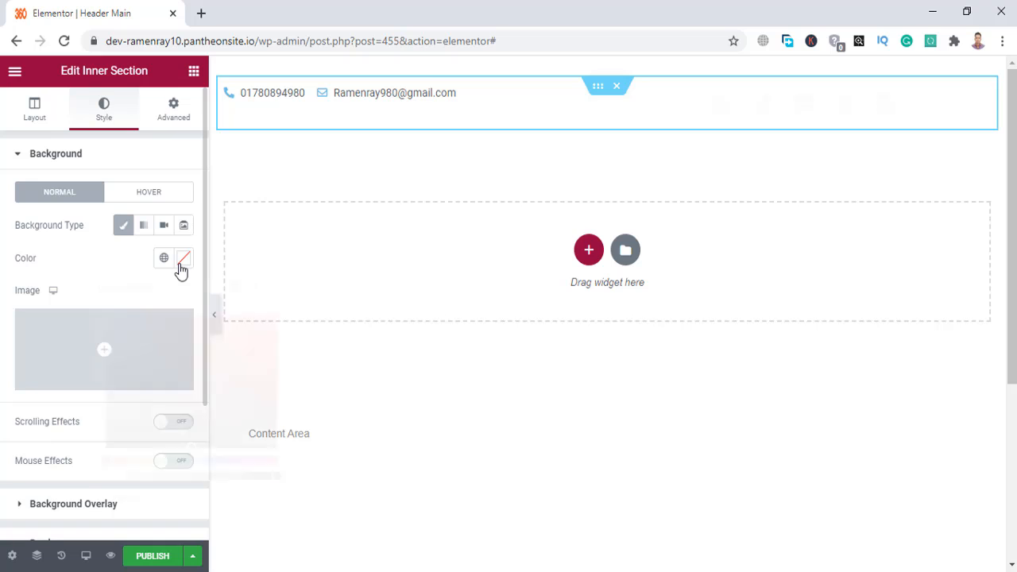
{"action": "left_click", "coordinate": [222, 335]}
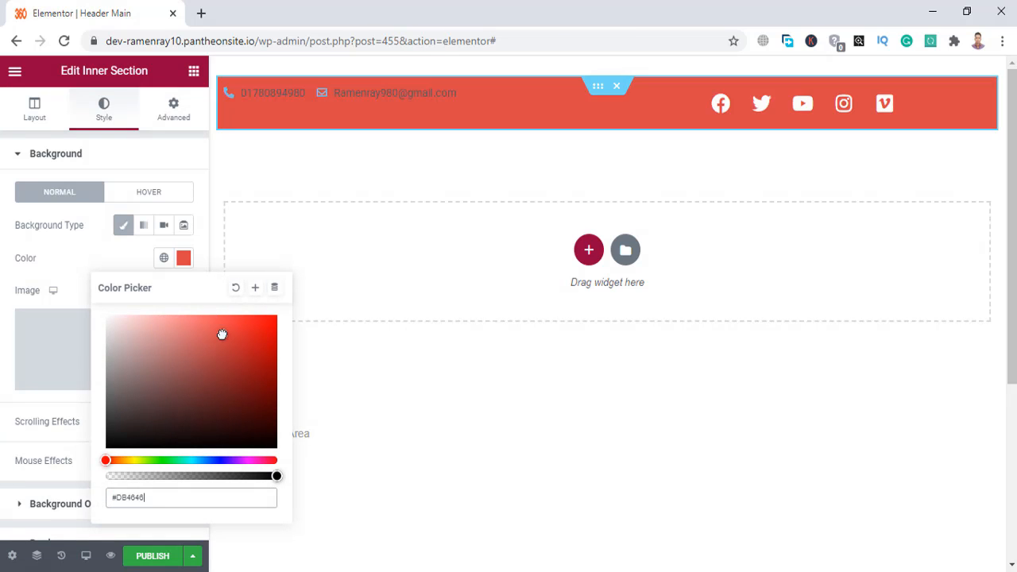
{"action": "left_click", "coordinate": [301, 97]}
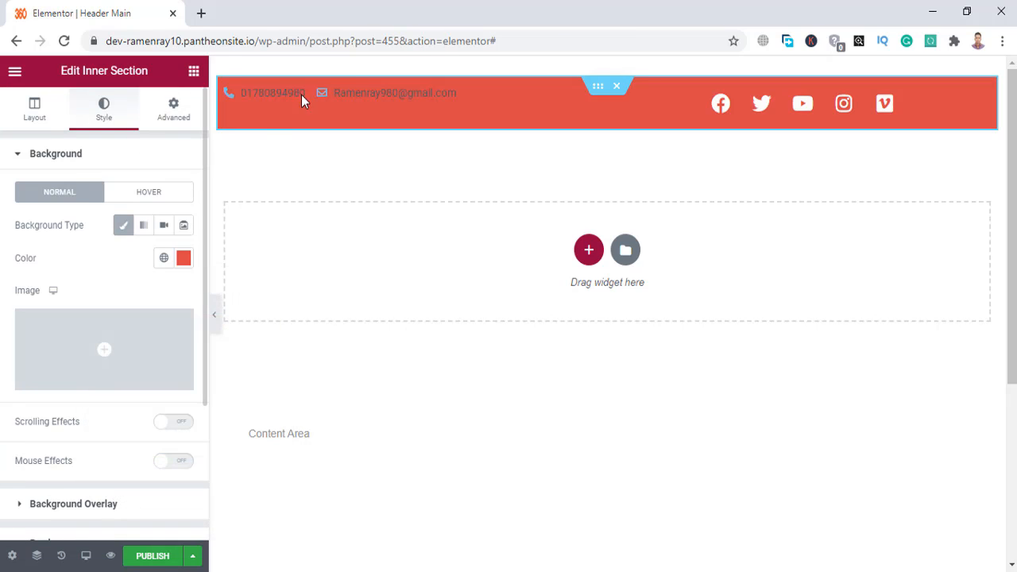
{"action": "left_click", "coordinate": [504, 94]}
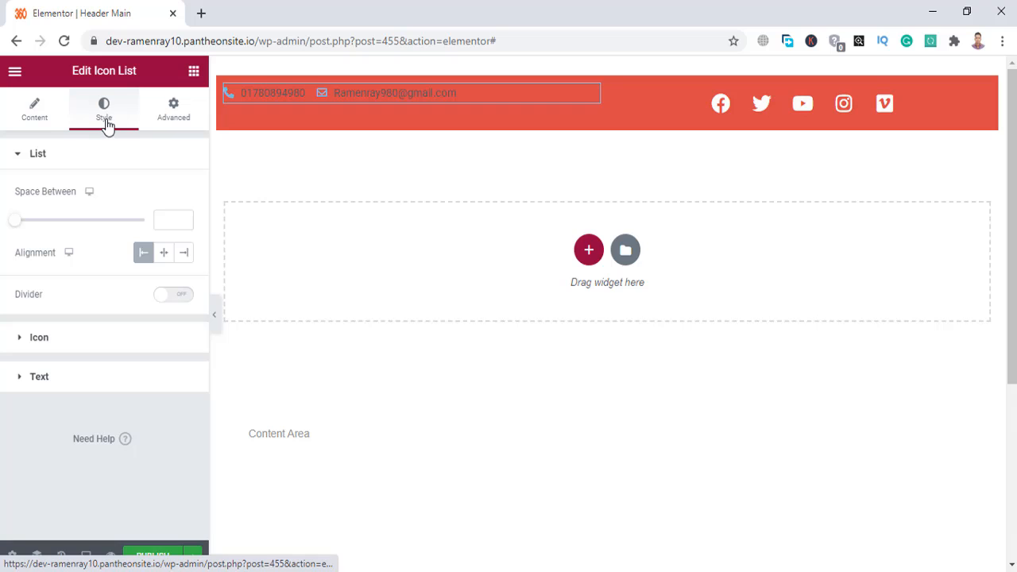
Set both the contact list's icon colour and text colour to #FFFFFF.
{"action": "left_click", "coordinate": [79, 338]}
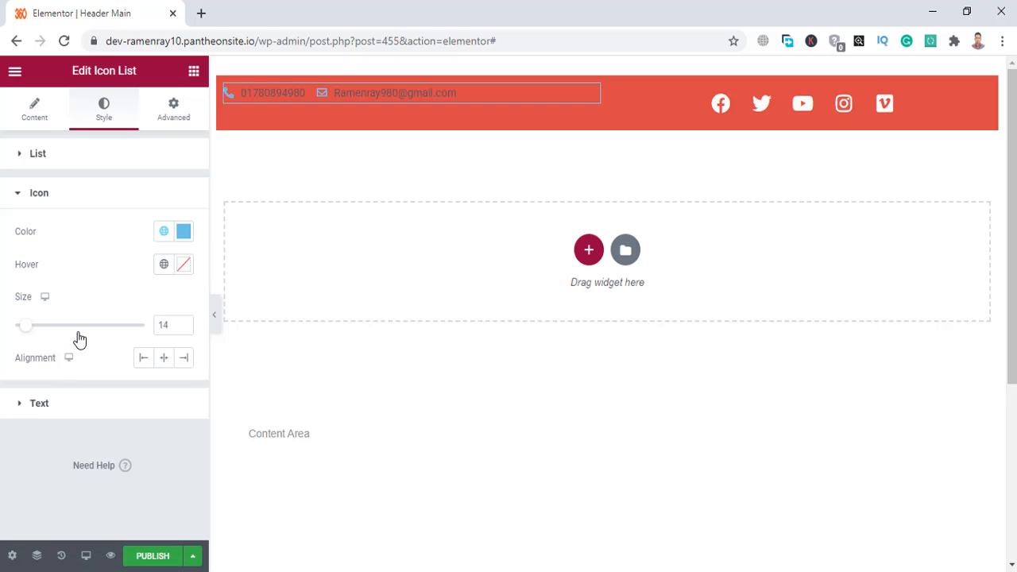
{"action": "left_click", "coordinate": [184, 231]}
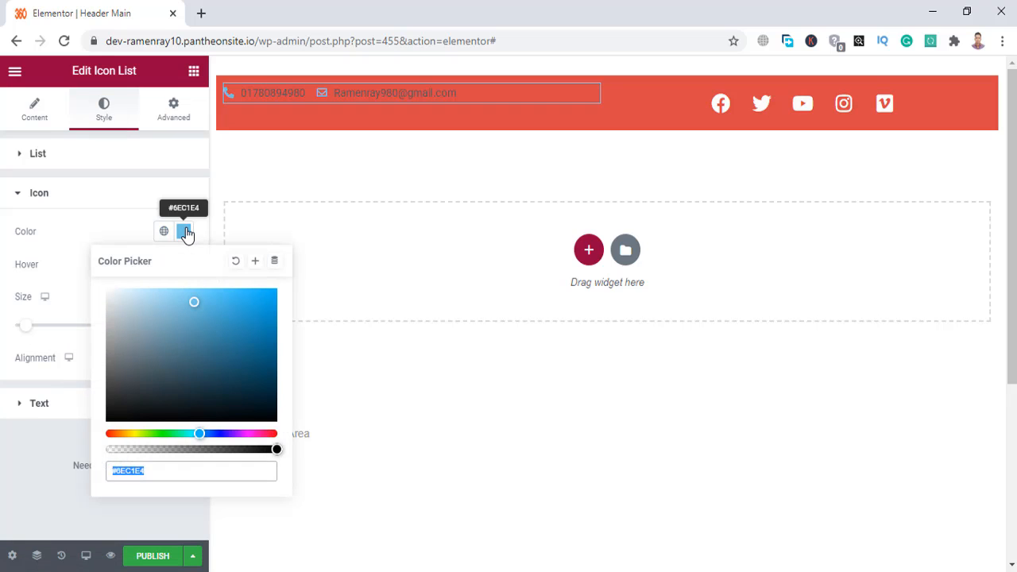
{"action": "type", "text": "#FFFFFF"}
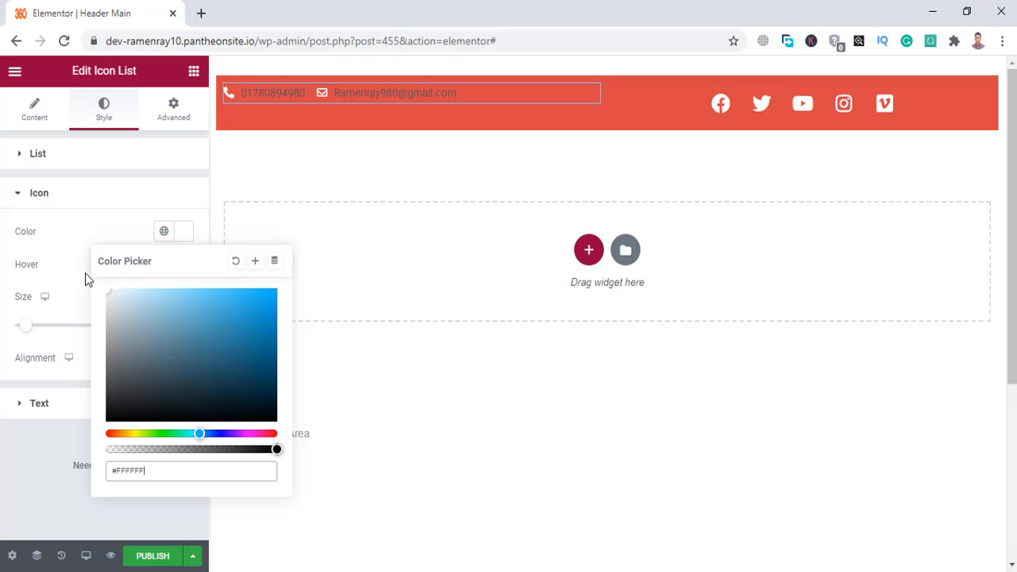
{"action": "left_click", "coordinate": [3, 271]}
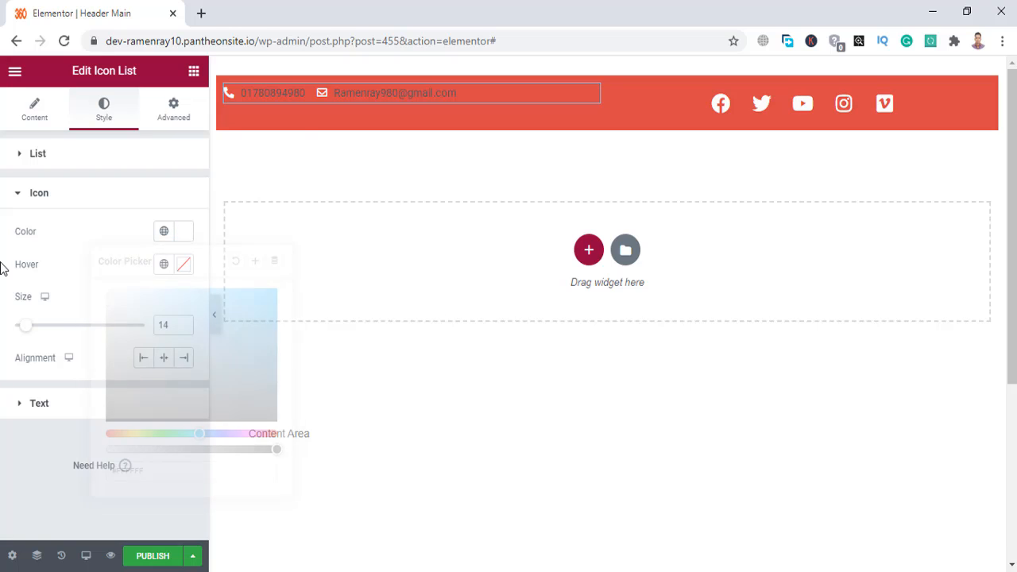
{"action": "left_click", "coordinate": [70, 404]}
{"action": "left_click", "coordinate": [184, 271]}
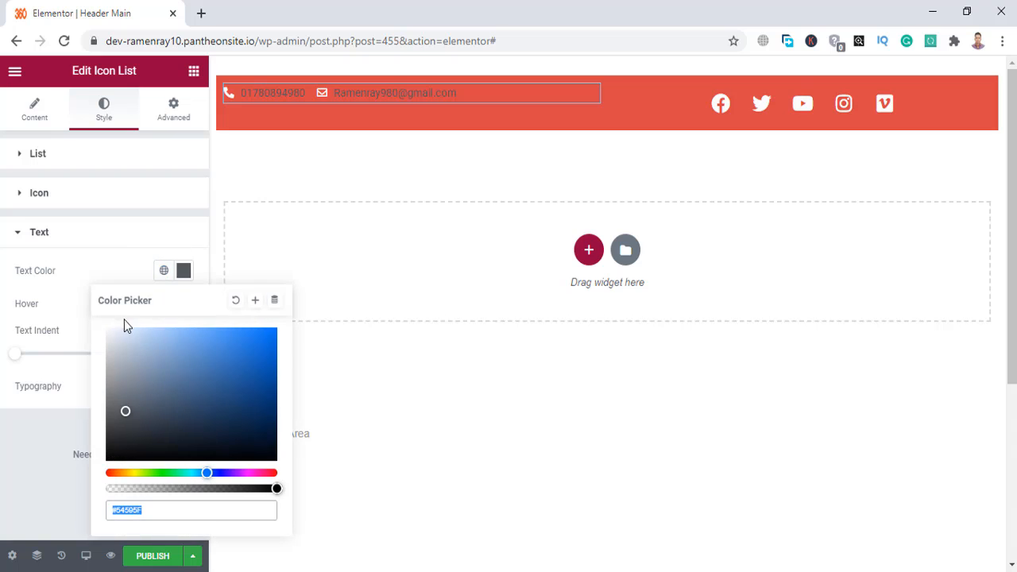
{"action": "type", "text": "#FFFFFF"}
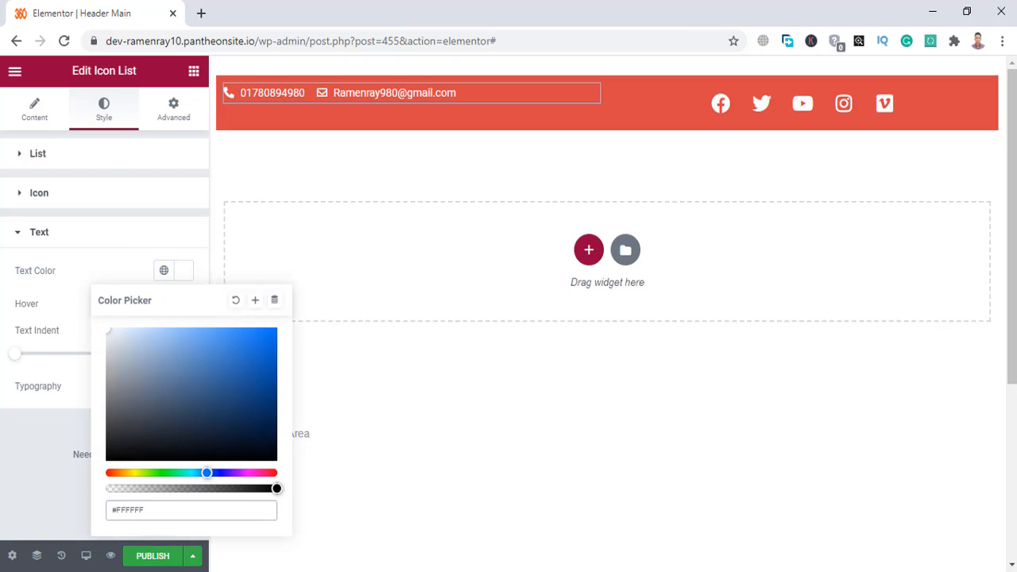
{"action": "left_click", "coordinate": [44, 239]}
{"action": "left_click", "coordinate": [44, 239]}
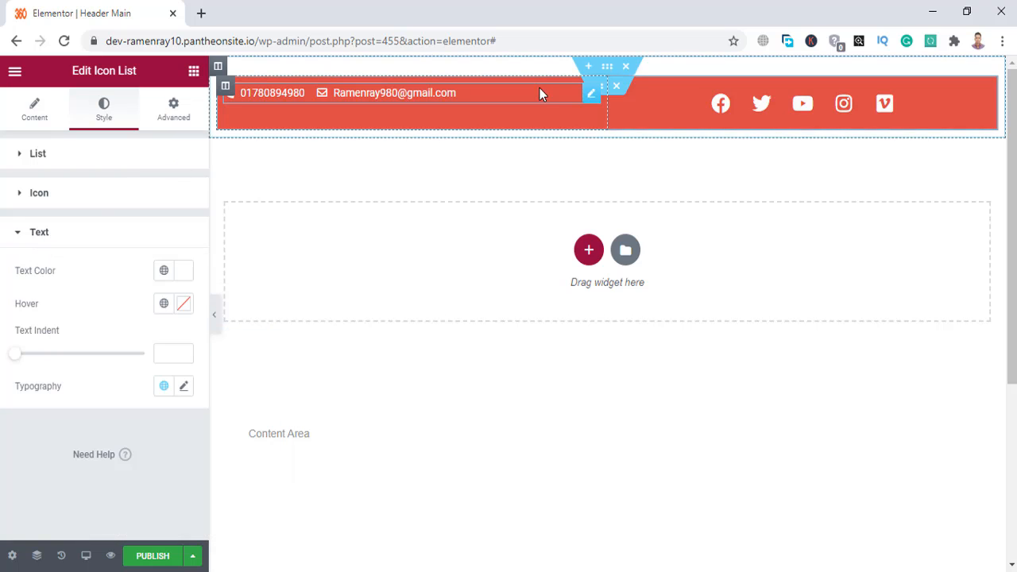
Set the social icons' size to 16.
{"action": "left_click", "coordinate": [678, 101]}
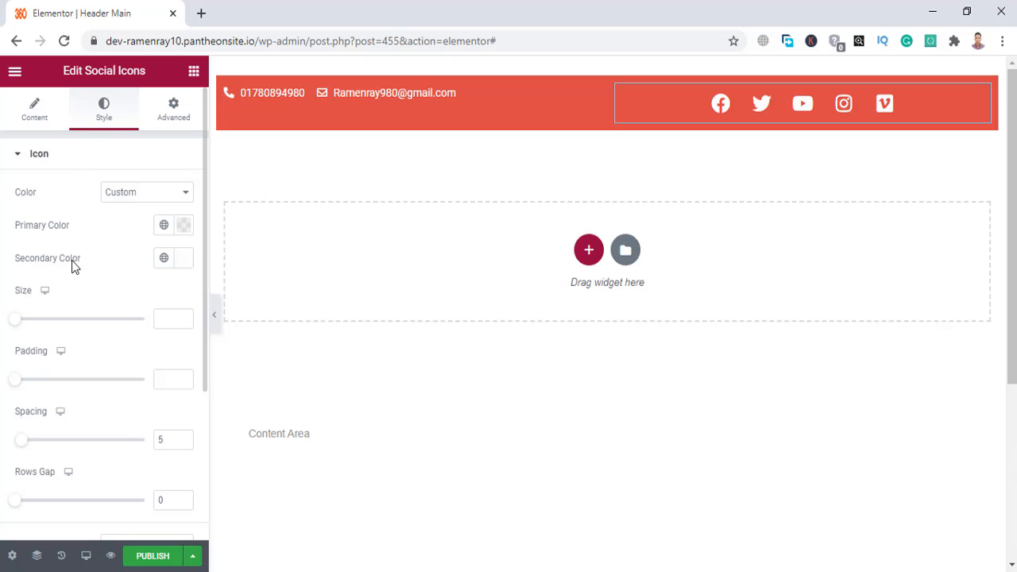
{"action": "left_click_drag", "start_coordinate": [18, 325], "coordinate": [22, 326]}
{"action": "left_click", "coordinate": [184, 315]}
{"action": "left_click", "coordinate": [185, 316]}
{"action": "left_click", "coordinate": [184, 315]}
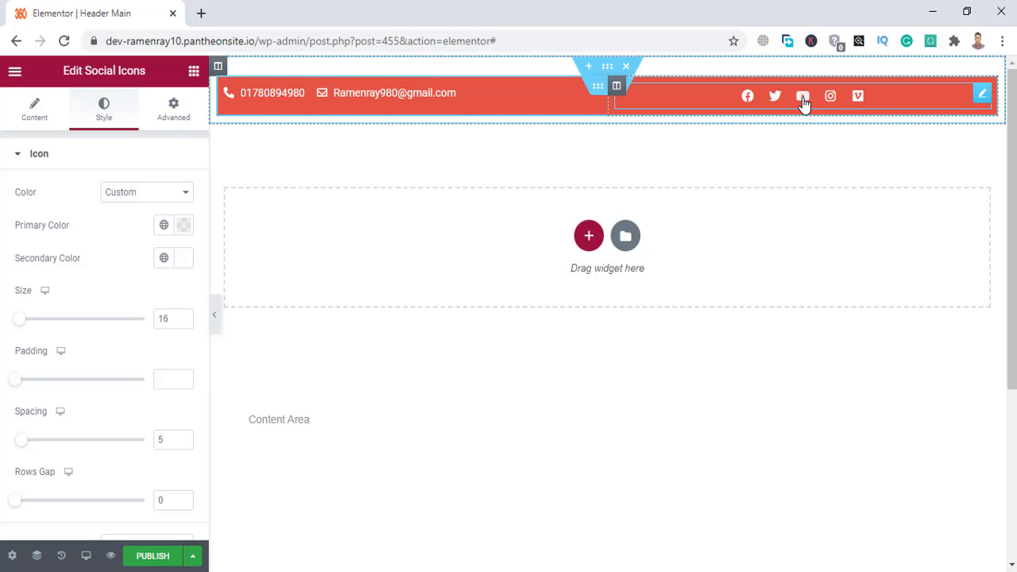
{"action": "left_click", "coordinate": [66, 164]}
Set the social icons' hover secondary colour to orange #F97302.
{"action": "left_click", "coordinate": [64, 192]}
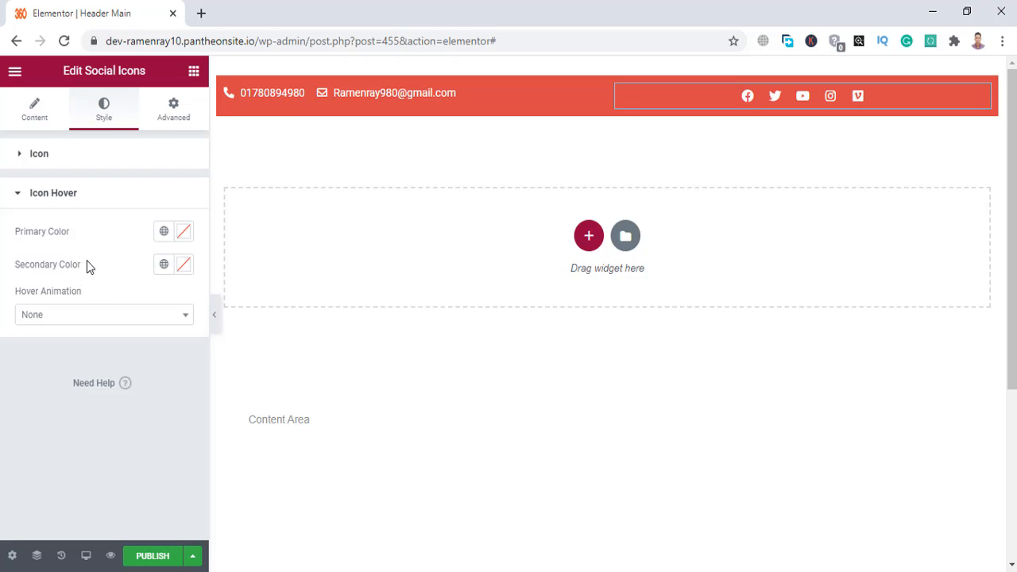
{"action": "left_click", "coordinate": [184, 239]}
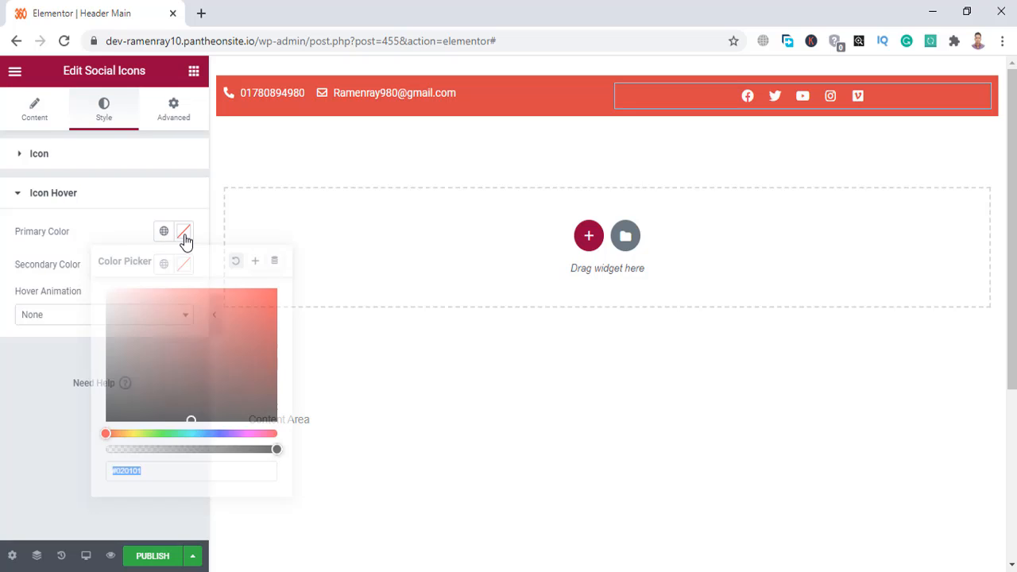
{"action": "left_click", "coordinate": [176, 289]}
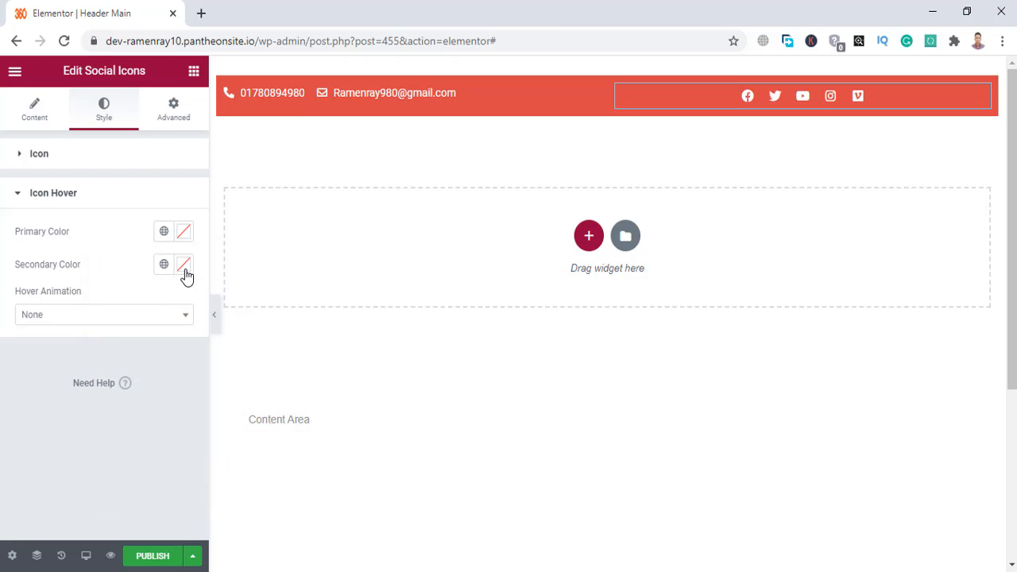
{"action": "left_click", "coordinate": [183, 266]}
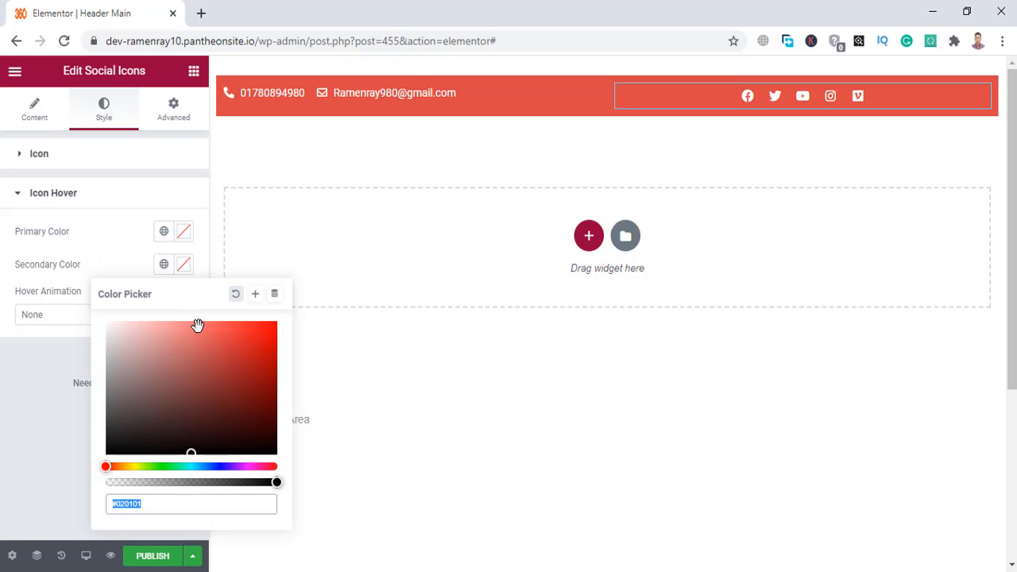
{"action": "left_click", "coordinate": [118, 467]}
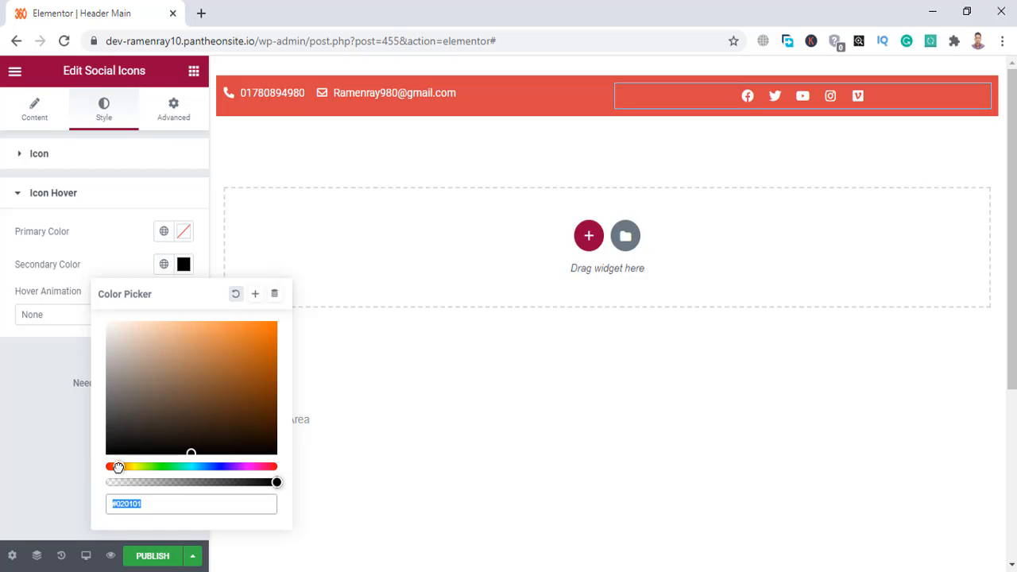
{"action": "left_click", "coordinate": [276, 325]}
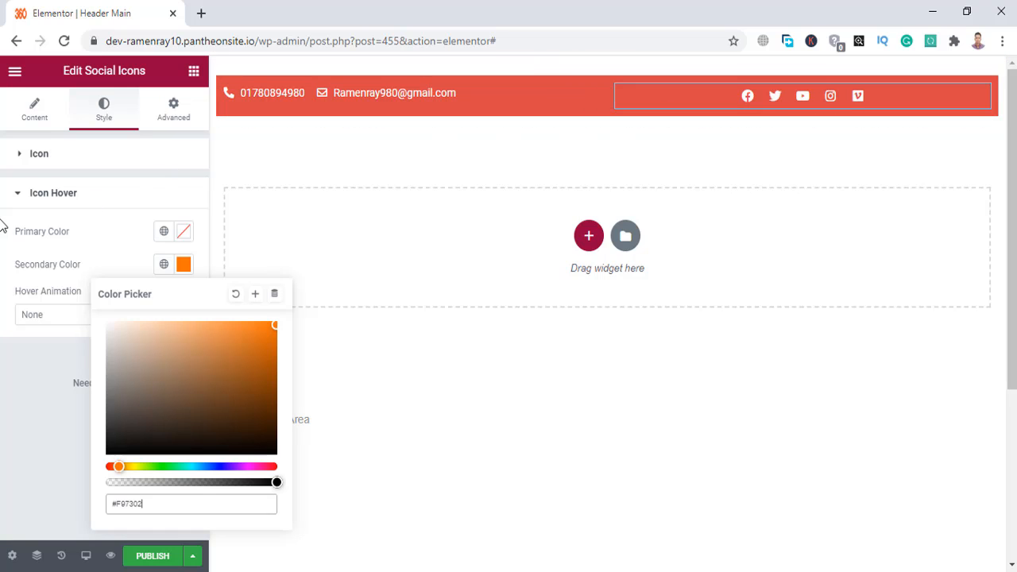
{"action": "left_click", "coordinate": [40, 200]}
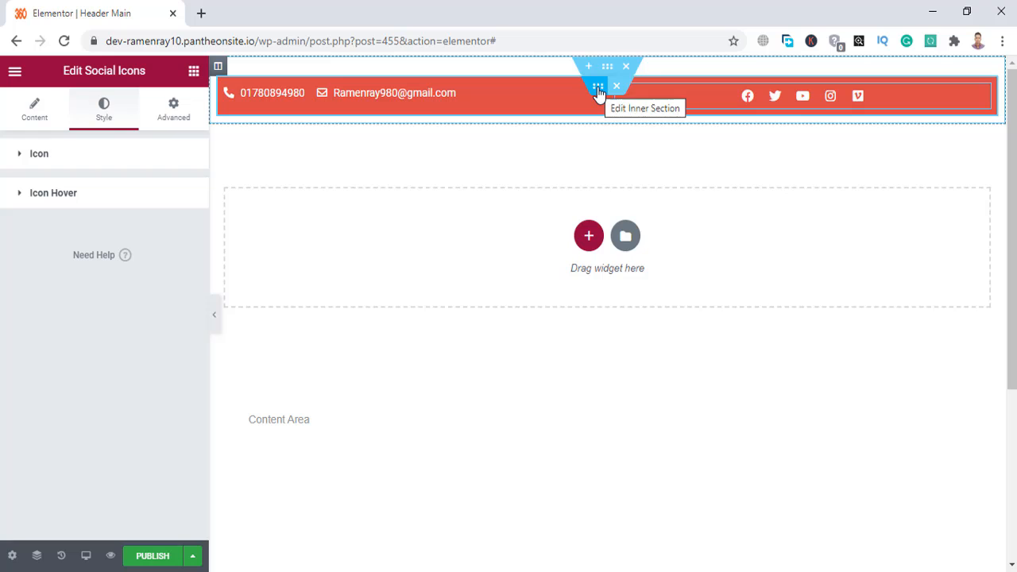
Duplicate the red contact bar, narrow the copy's left column and delete its phone/email list.
{"action": "right_click", "coordinate": [598, 92]}
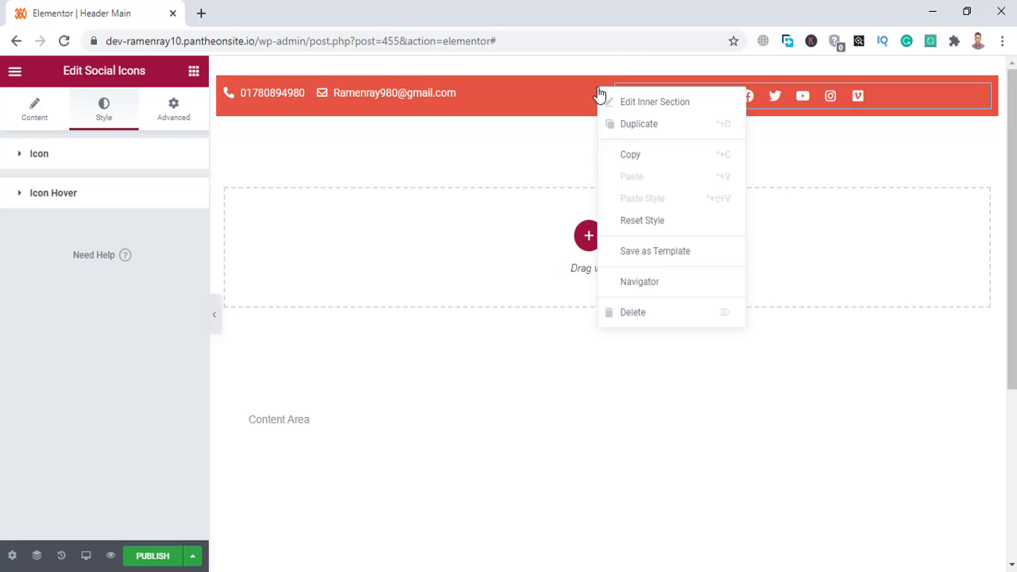
{"action": "left_click", "coordinate": [615, 129]}
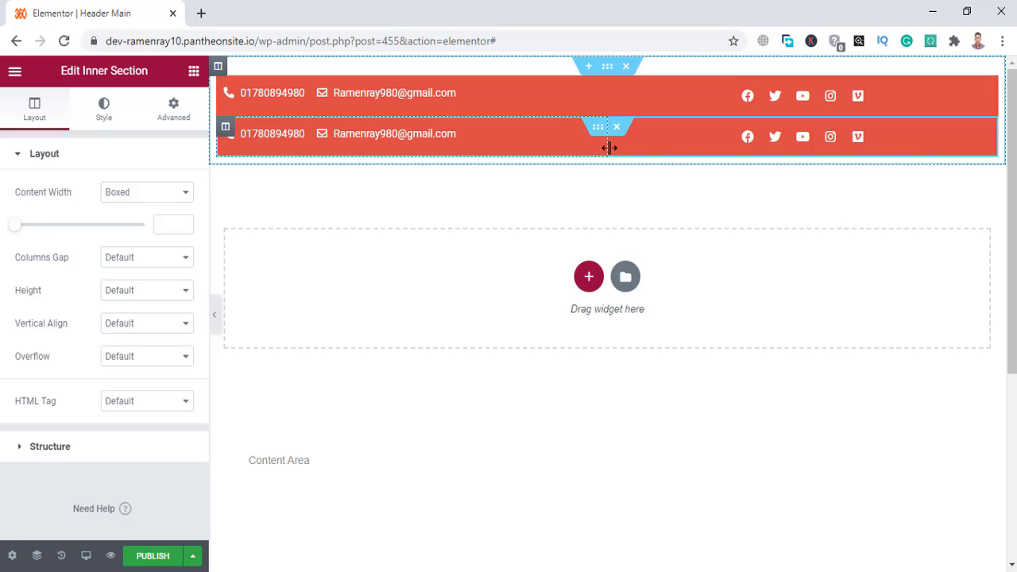
{"action": "left_click_drag", "start_coordinate": [609, 148], "coordinate": [415, 165]}
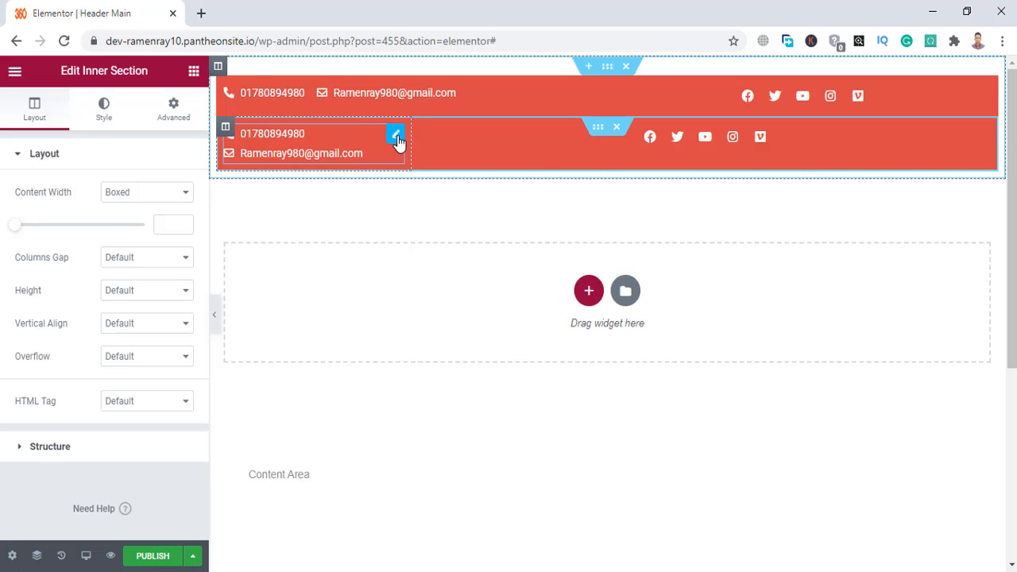
{"action": "right_click", "coordinate": [398, 141]}
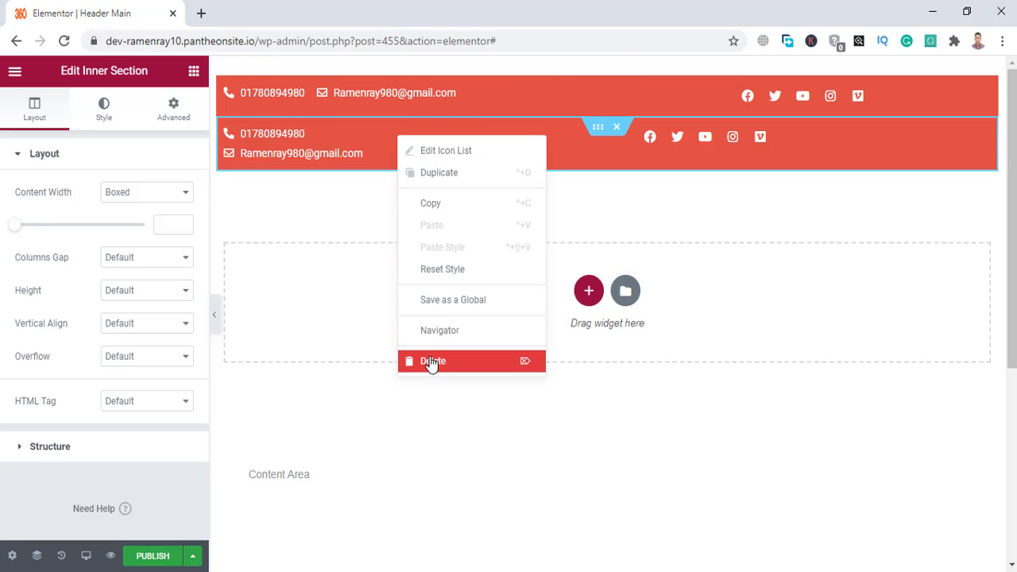
{"action": "left_click", "coordinate": [432, 362]}
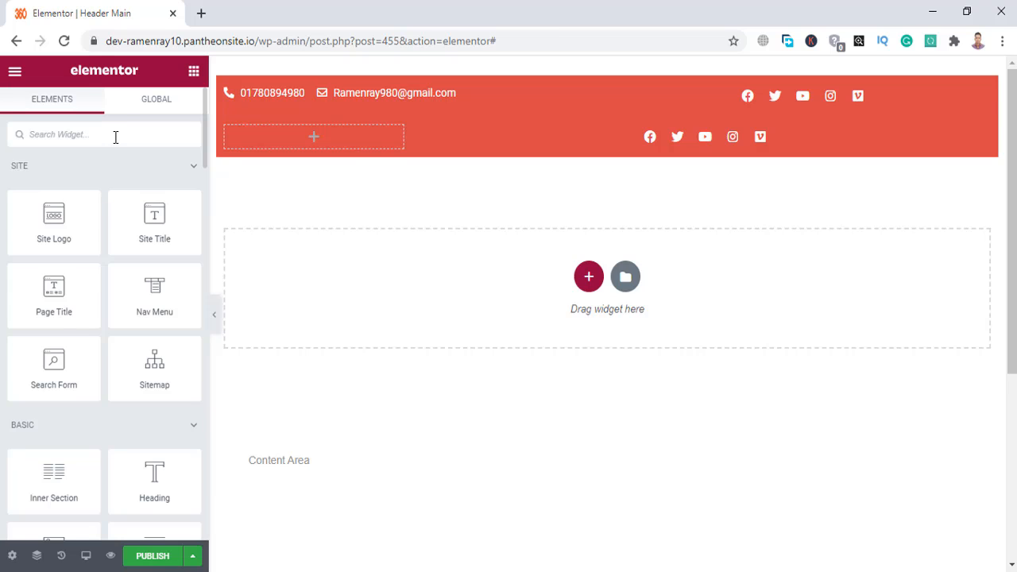
Drop an Image widget into the empty left column and insert the RamenWeb360 logo from the media library.
{"action": "left_click", "coordinate": [116, 137]}
{"action": "type", "text": "image"}
{"action": "left_click_drag", "start_coordinate": [54, 187], "coordinate": [322, 141]}
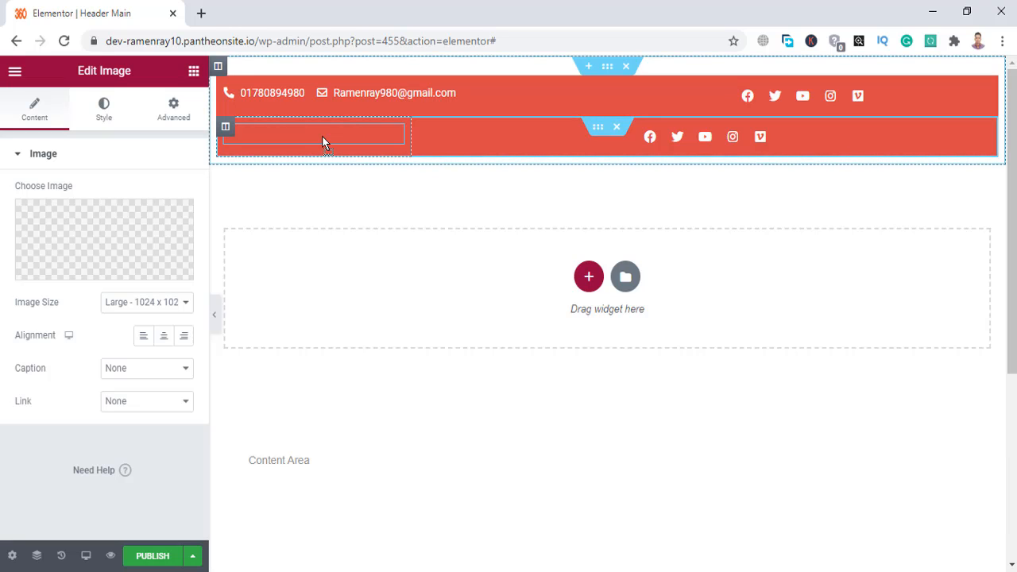
{"action": "left_click", "coordinate": [113, 228]}
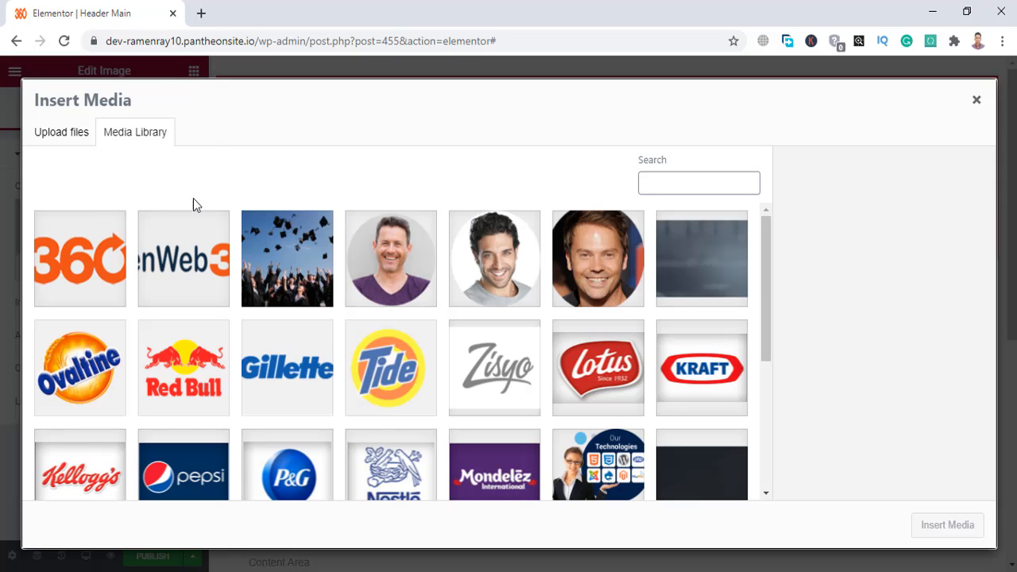
{"action": "left_click", "coordinate": [175, 260]}
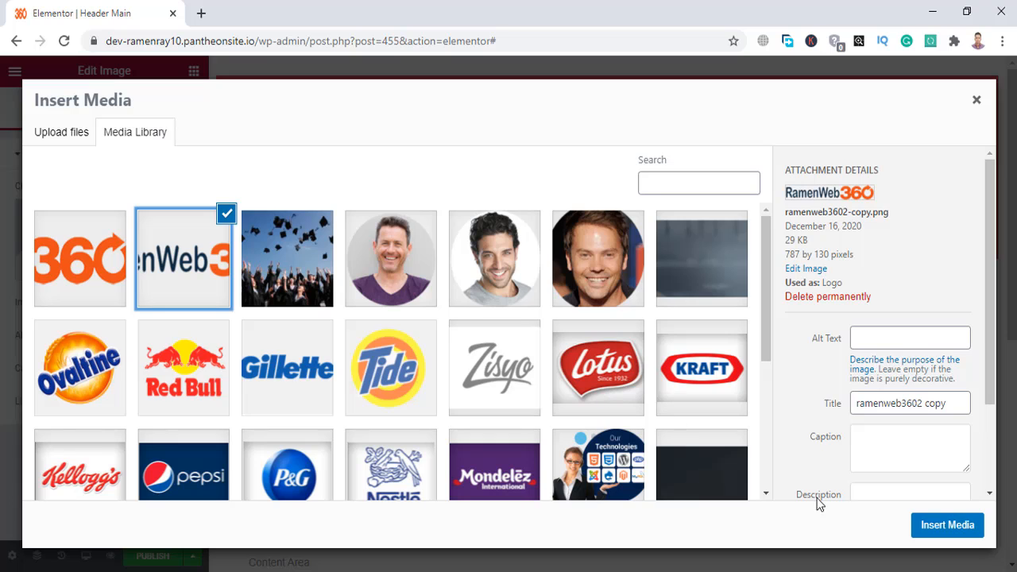
{"action": "left_click", "coordinate": [948, 528]}
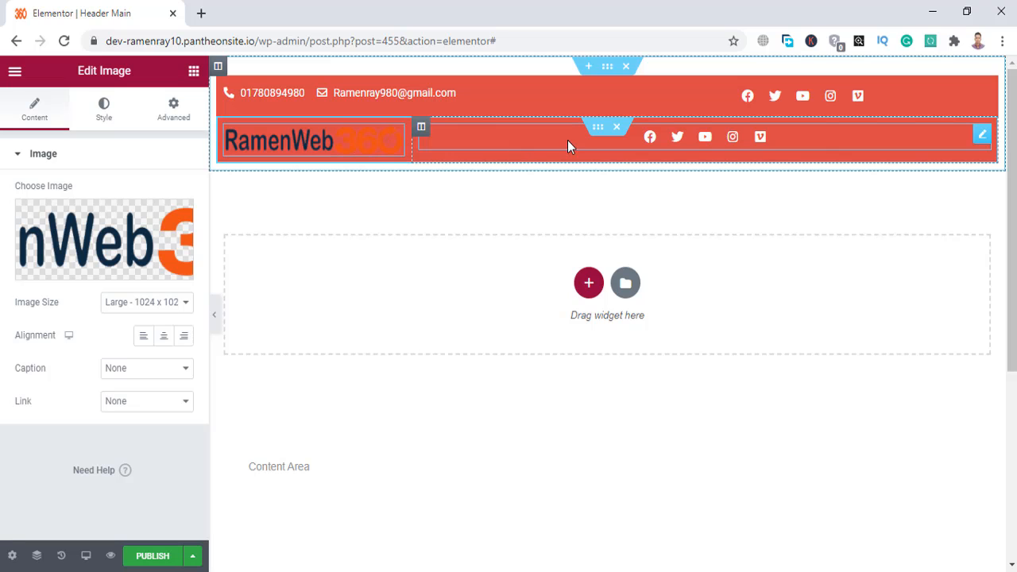
{"action": "left_click", "coordinate": [599, 128]}
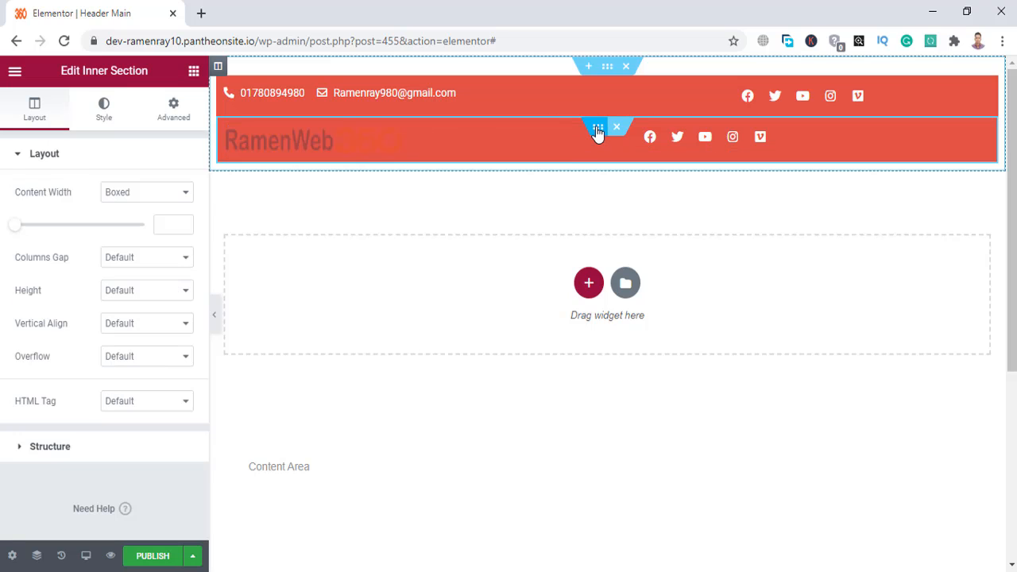
Set the second row's background to pale pink #F6EDED and delete its social icons.
{"action": "left_click", "coordinate": [107, 115]}
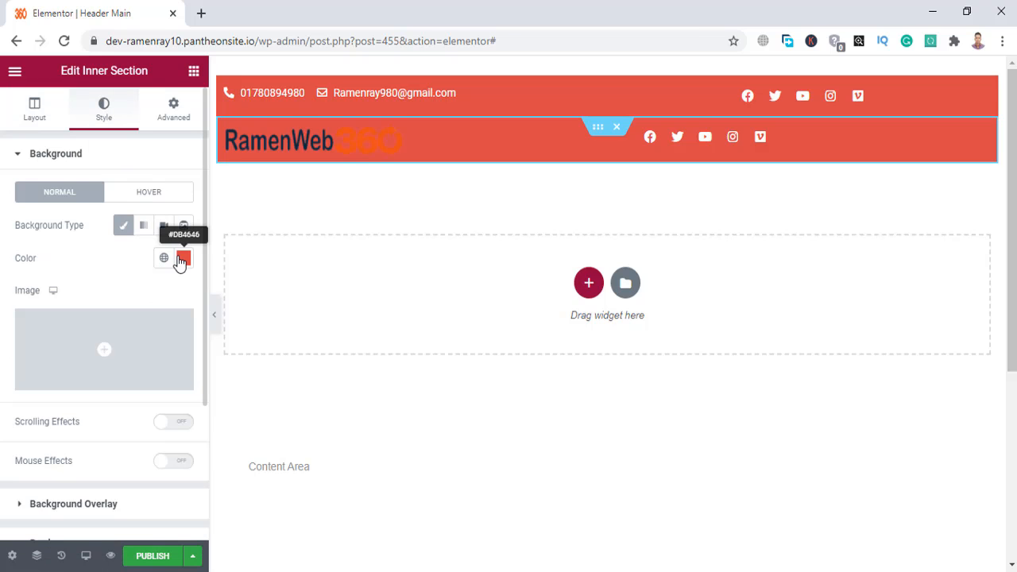
{"action": "left_click", "coordinate": [181, 259]}
{"action": "type", "text": "#FFFFFF"}
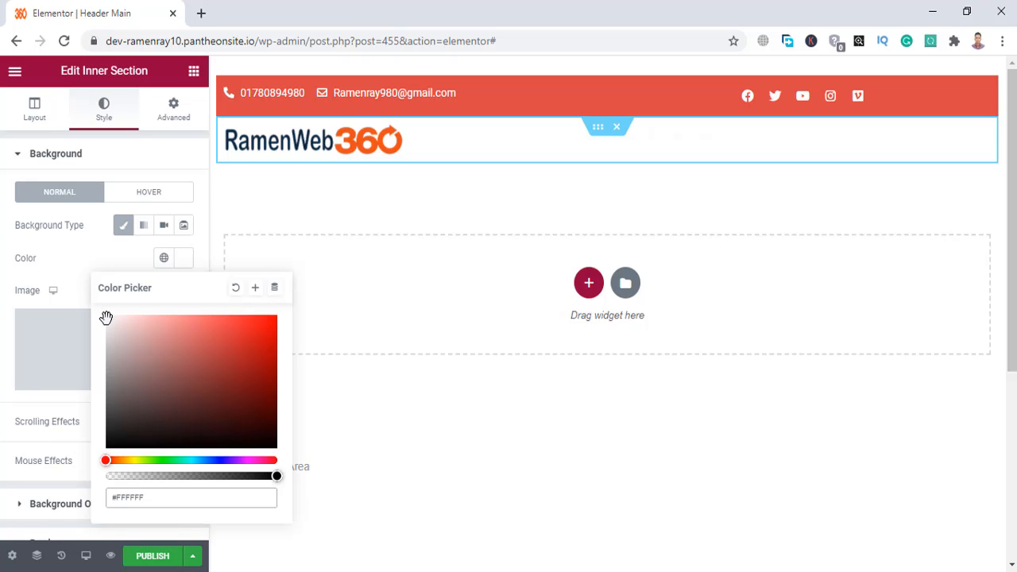
{"action": "left_click_drag", "start_coordinate": [106, 317], "coordinate": [111, 322]}
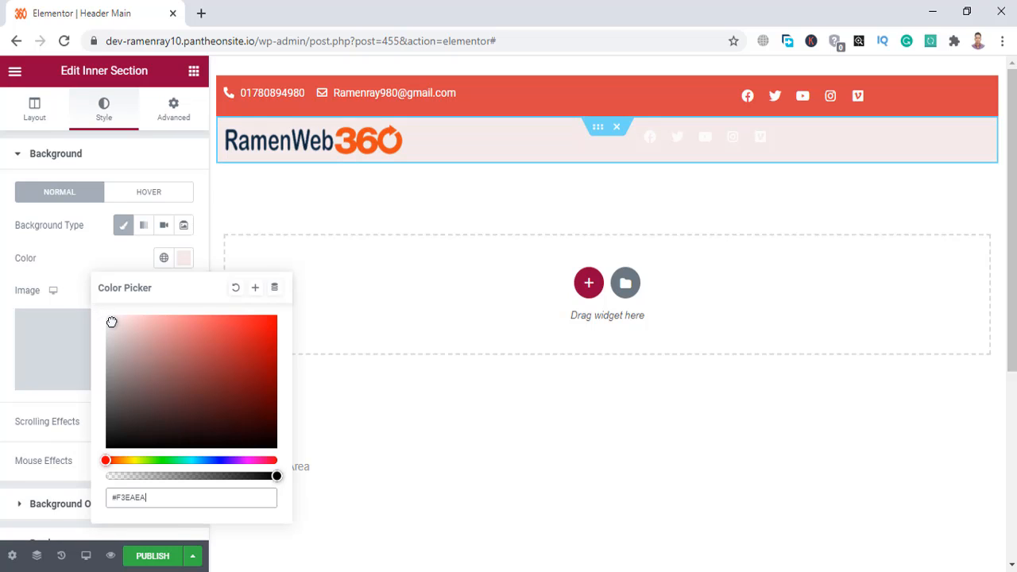
{"action": "left_click", "coordinate": [0, 203]}
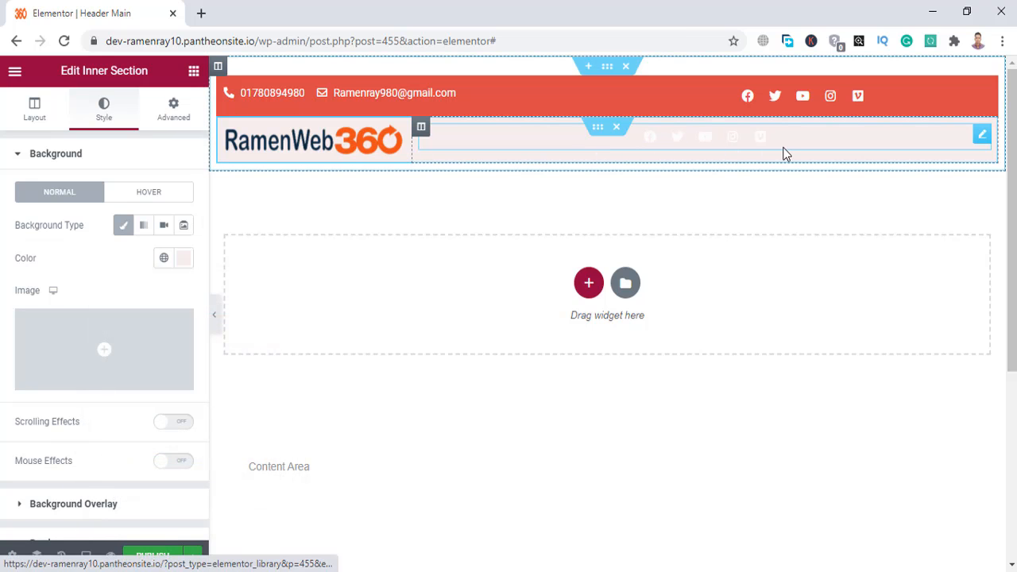
{"action": "right_click", "coordinate": [798, 129]}
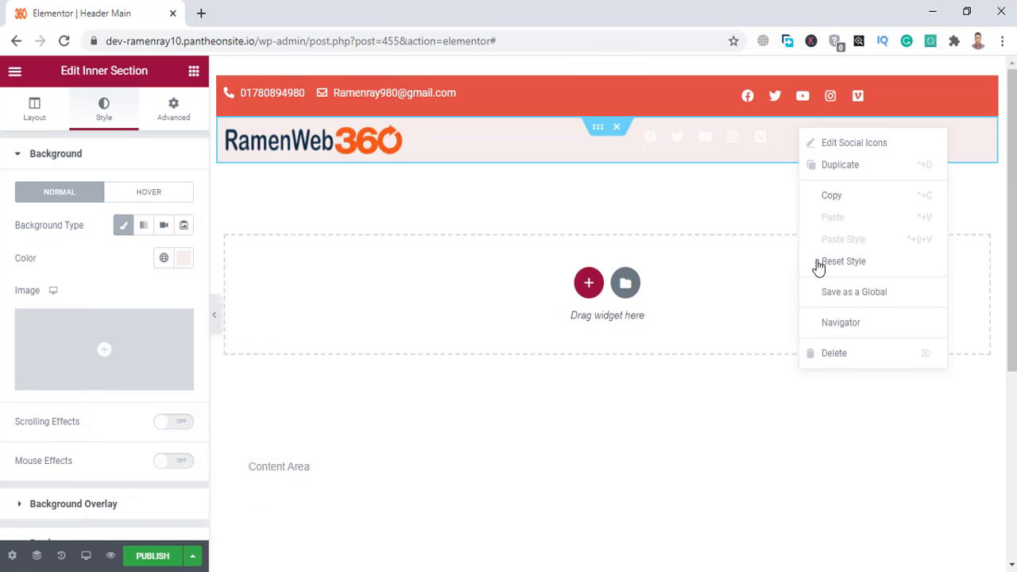
{"action": "left_click", "coordinate": [824, 359]}
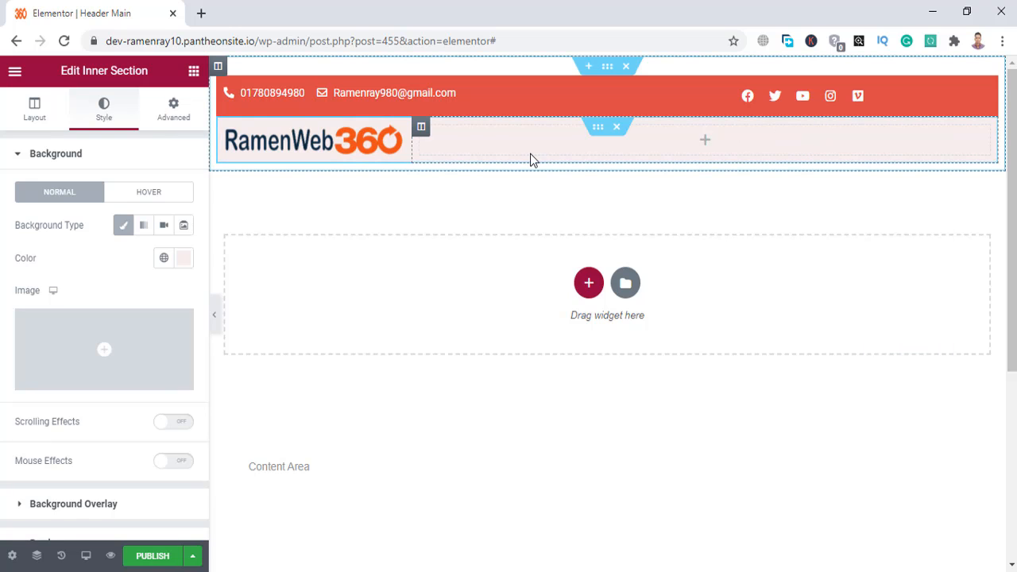
Add a Nav Menu widget using Main Menu to the right column, aligned right.
{"action": "left_click", "coordinate": [194, 73]}
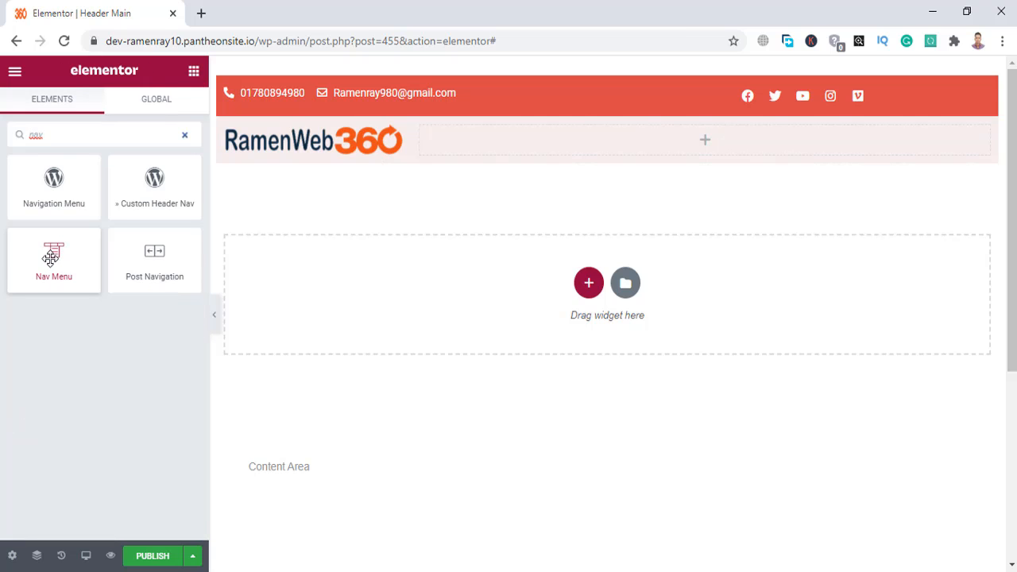
{"action": "left_click_drag", "start_coordinate": [58, 258], "coordinate": [616, 147]}
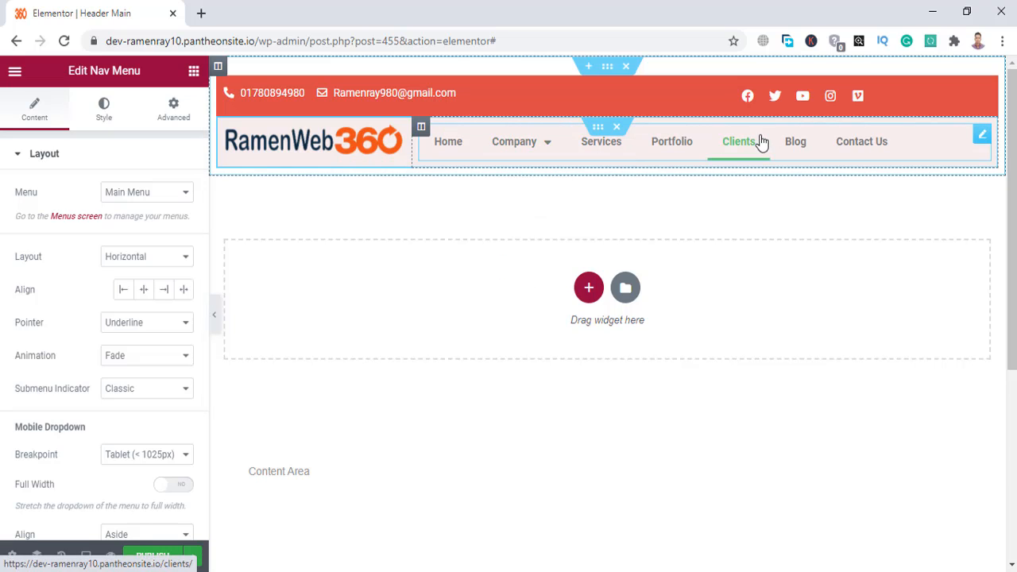
{"action": "mouse_move", "coordinate": [544, 151]}
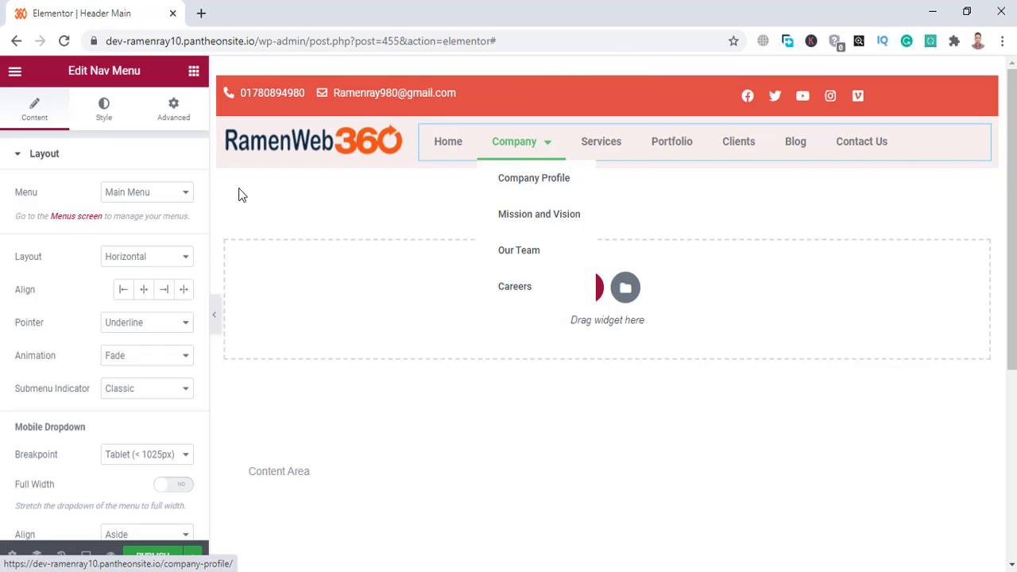
{"action": "left_click", "coordinate": [159, 192]}
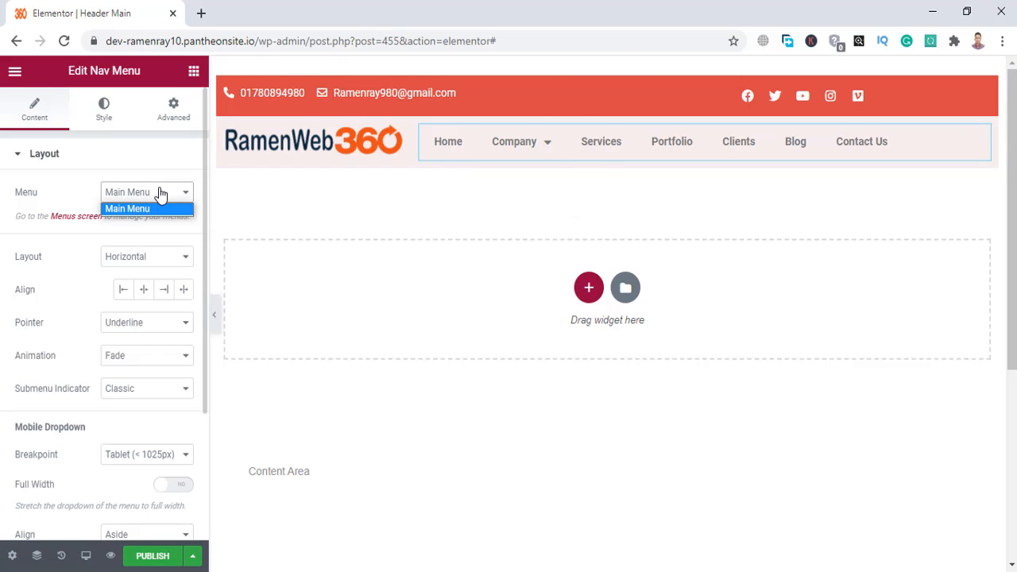
{"action": "left_click", "coordinate": [158, 192]}
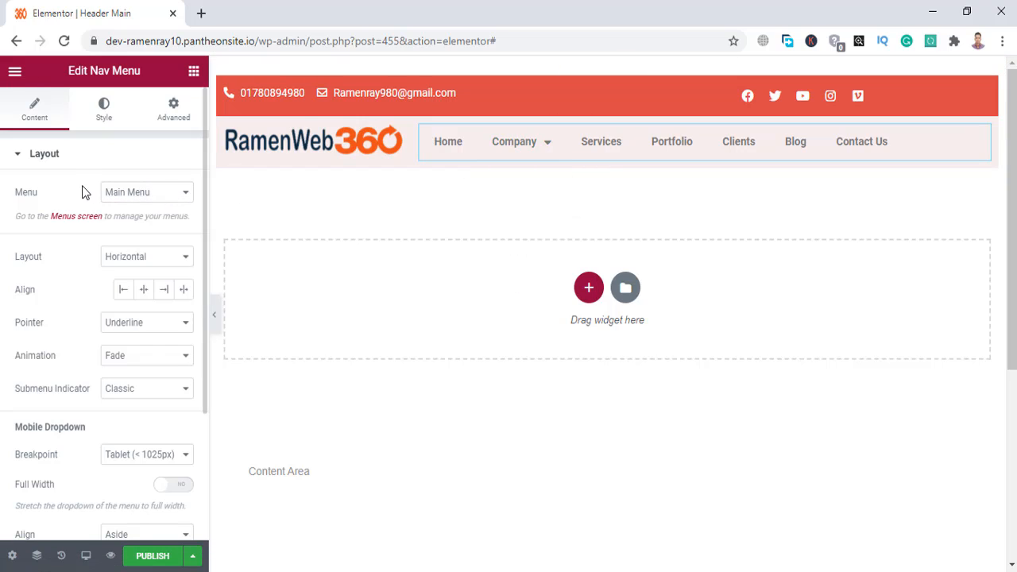
{"action": "left_click", "coordinate": [151, 196]}
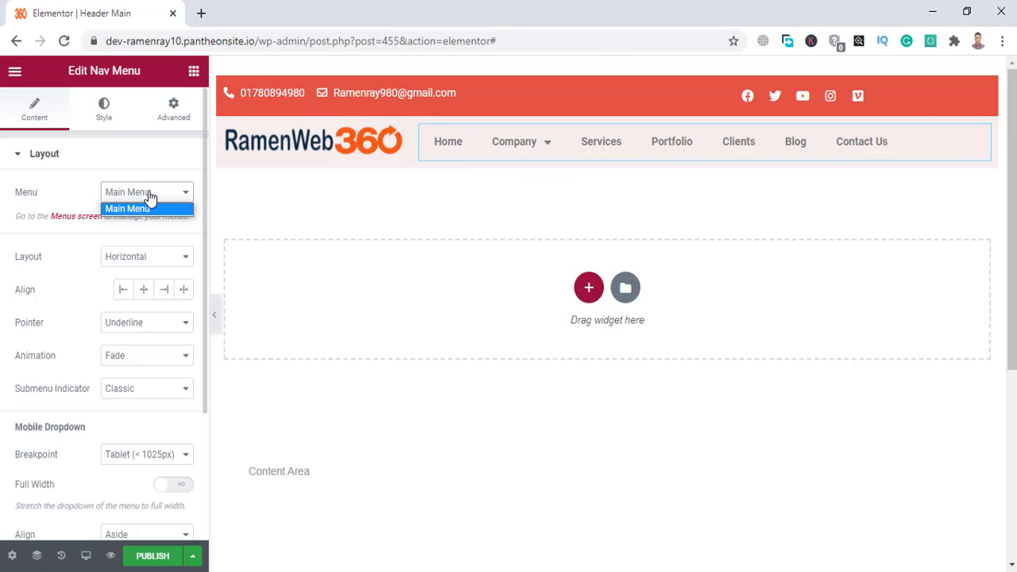
{"action": "left_click", "coordinate": [2, 272]}
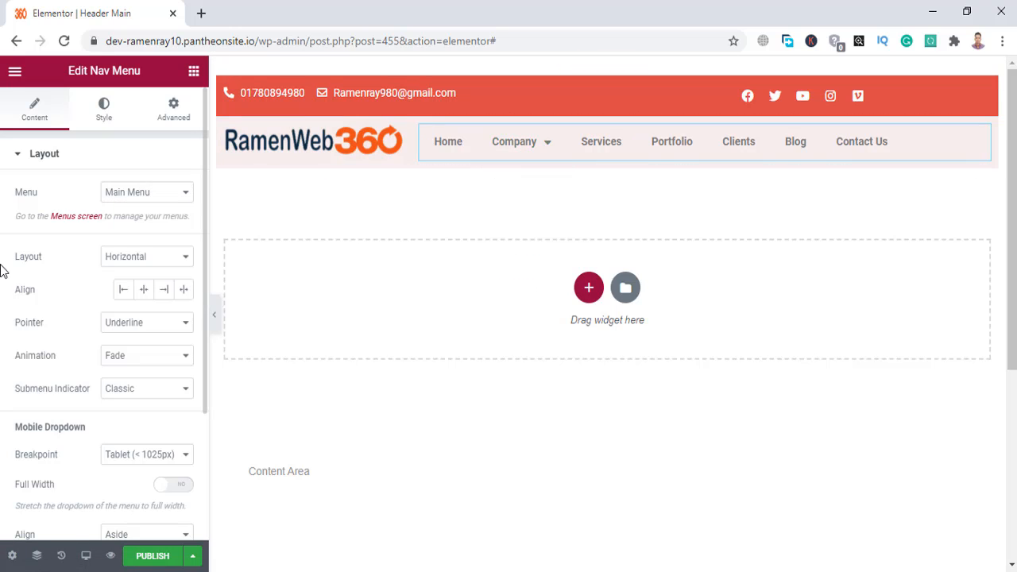
{"action": "left_click", "coordinate": [167, 291]}
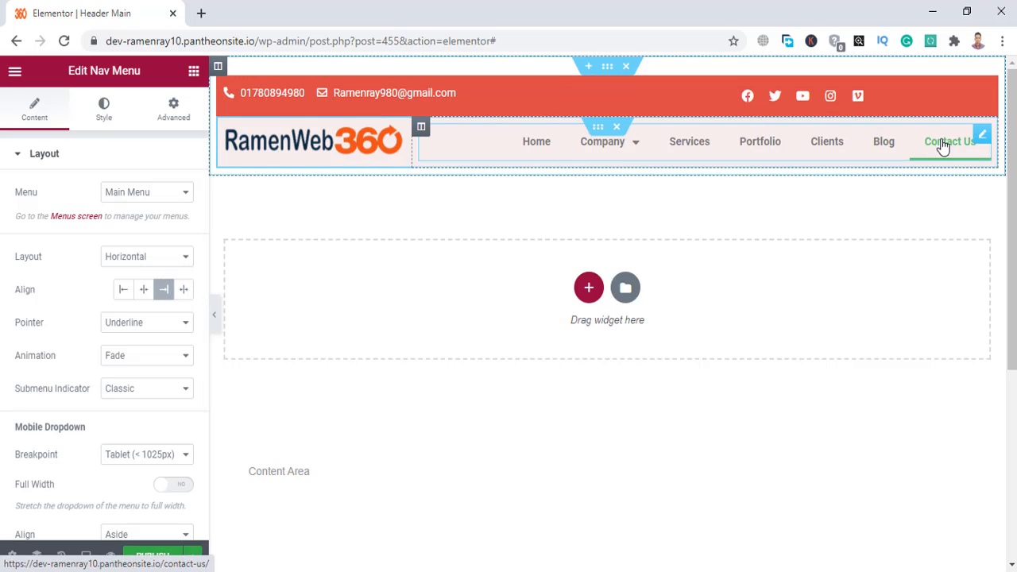
{"action": "left_click", "coordinate": [350, 139]}
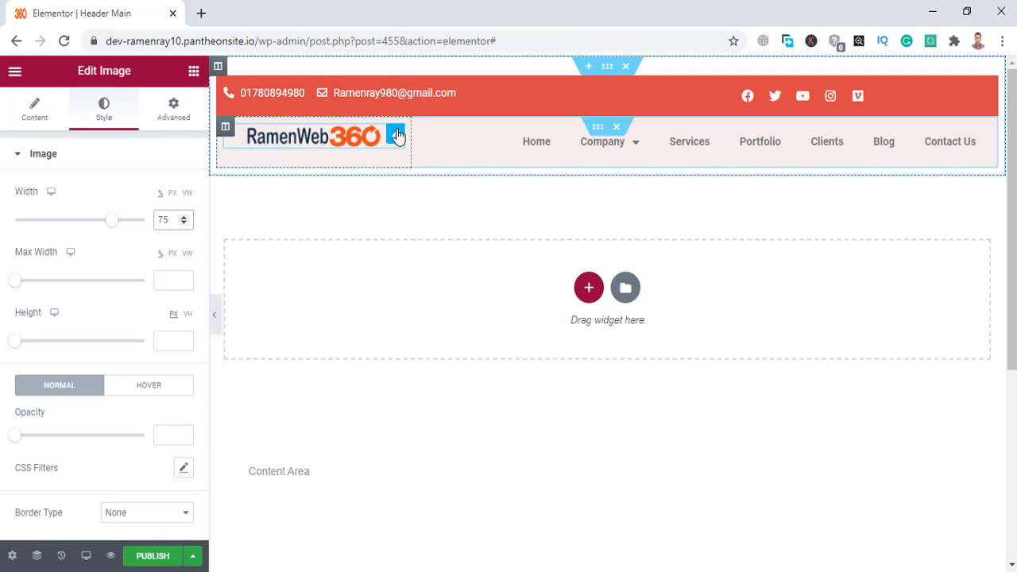
Align the logo left and set the red contact bar's margin and padding to 0.
{"action": "left_click", "coordinate": [24, 121]}
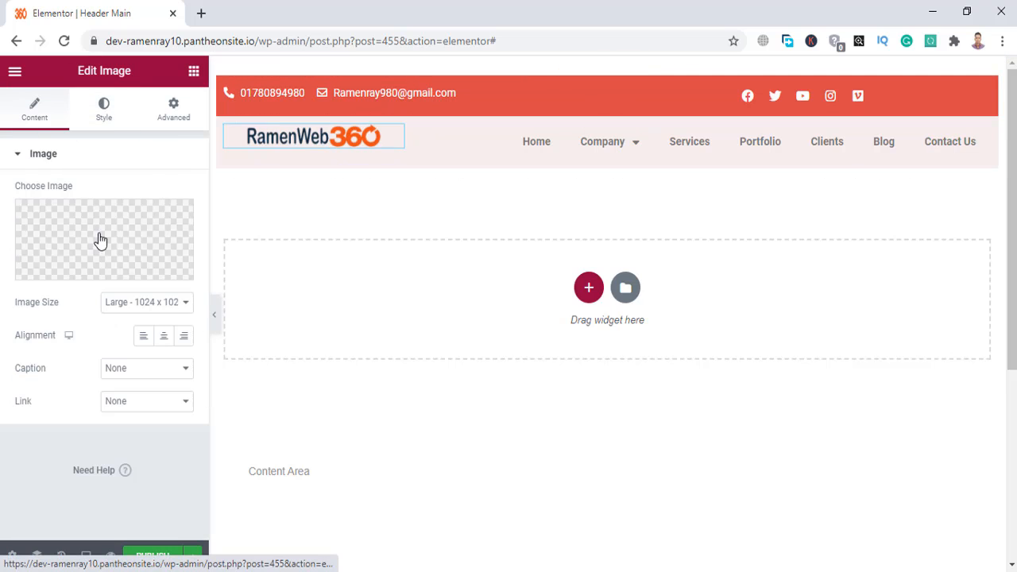
{"action": "left_click", "coordinate": [143, 337]}
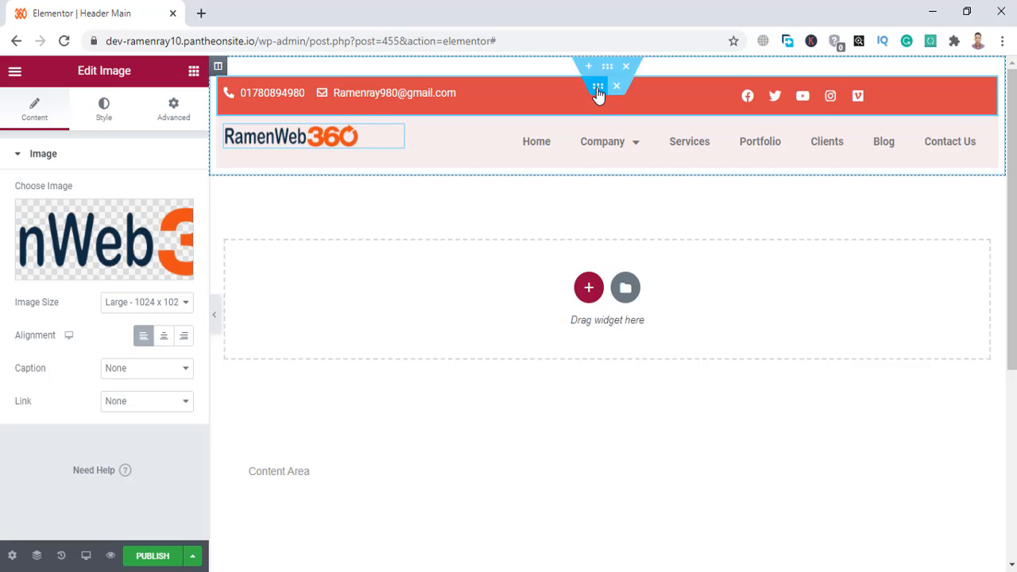
{"action": "left_click", "coordinate": [598, 92]}
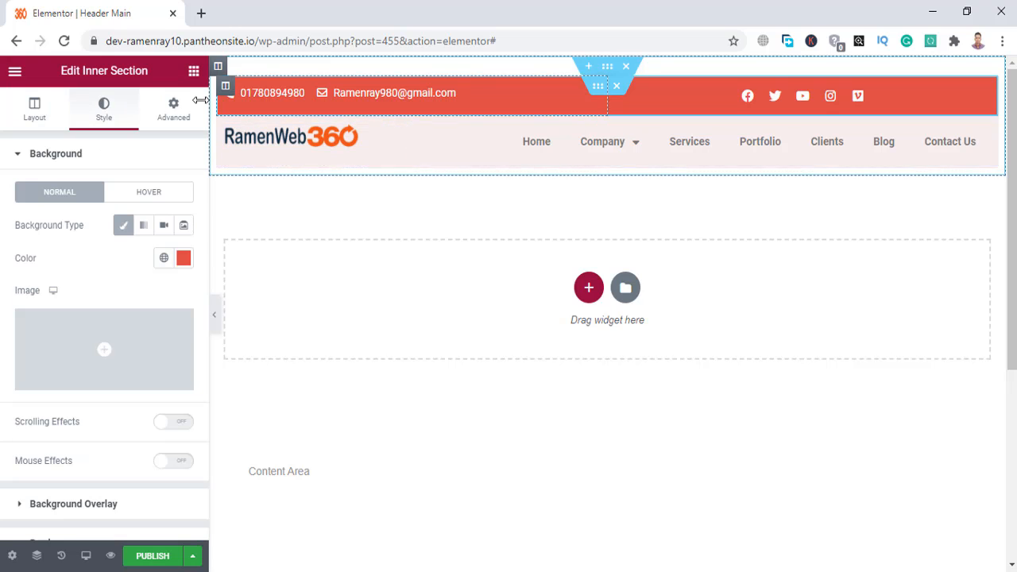
{"action": "left_click", "coordinate": [154, 108]}
{"action": "left_click", "coordinate": [175, 221]}
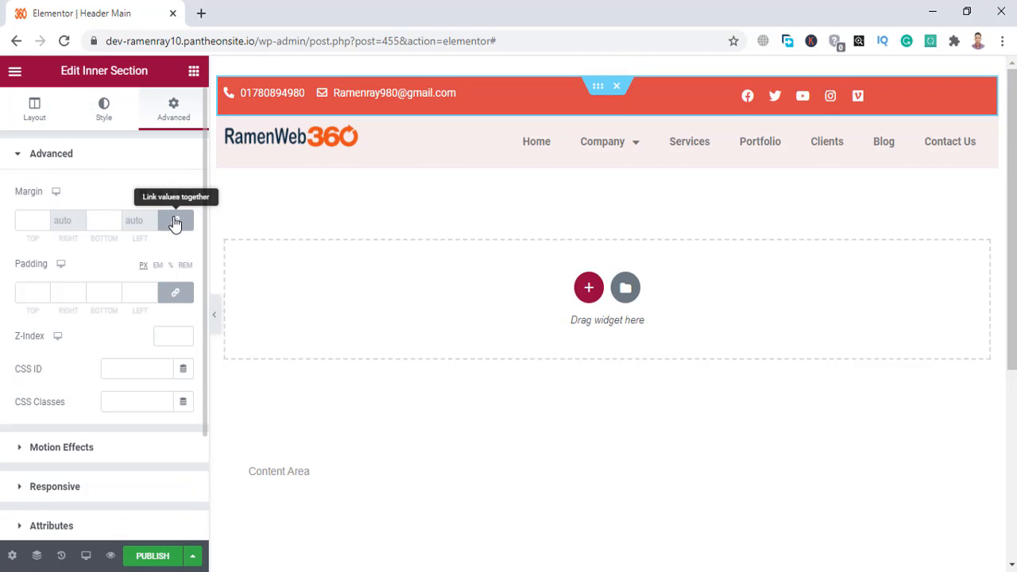
{"action": "left_click", "coordinate": [177, 299]}
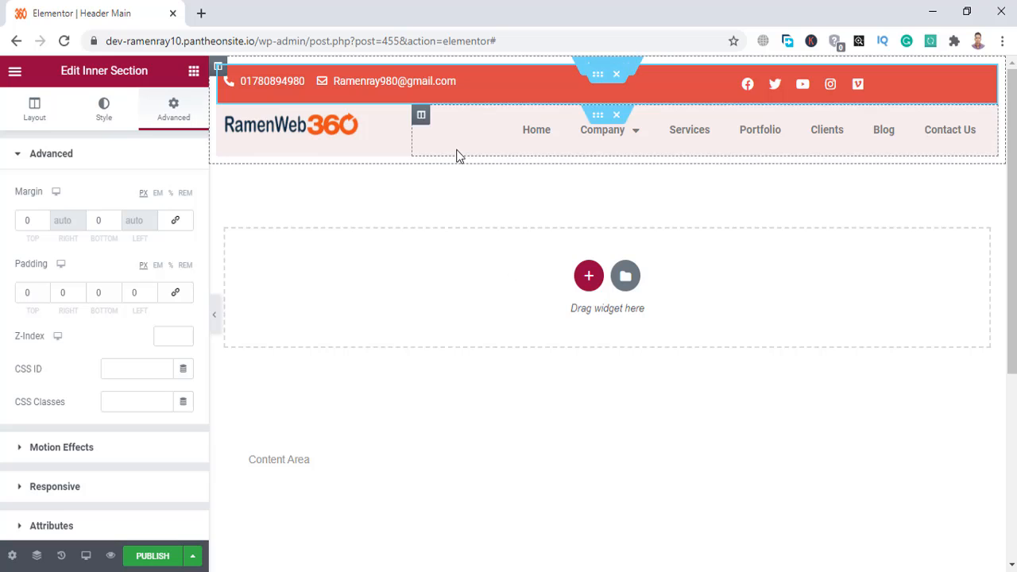
Set the header section's content width to Full Width and turn on Stretch Section.
{"action": "left_click", "coordinate": [604, 70]}
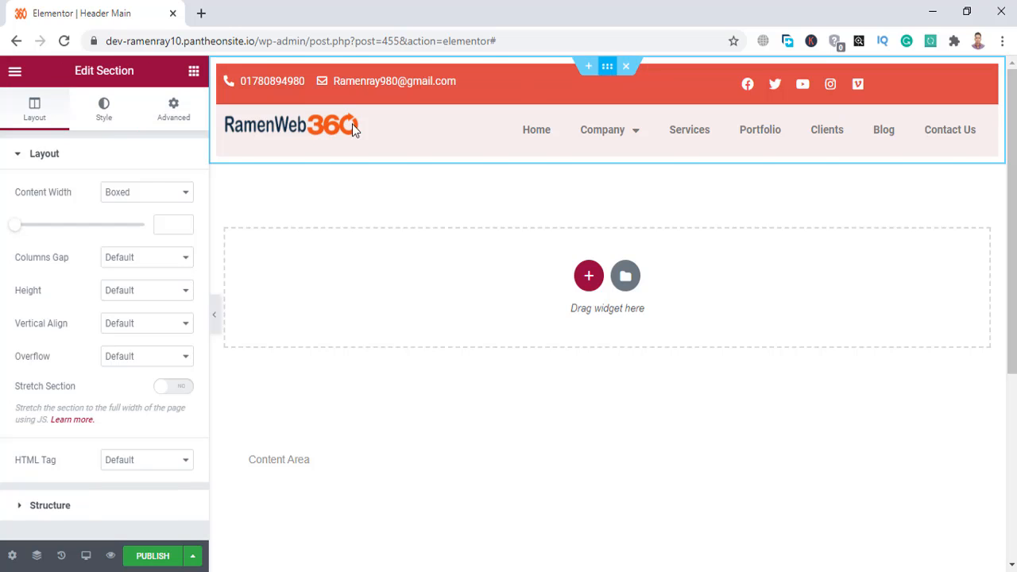
{"action": "left_click", "coordinate": [135, 199]}
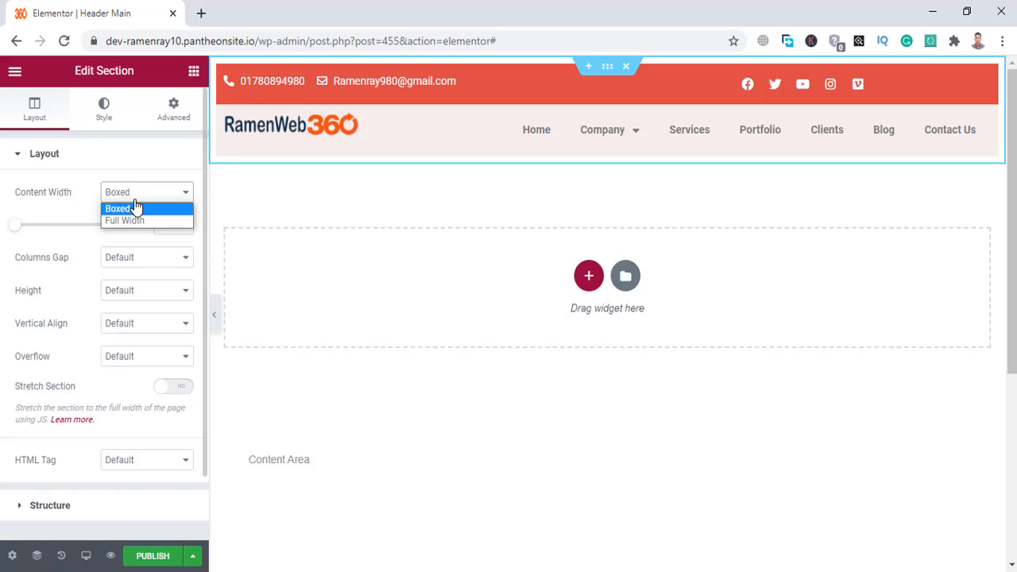
{"action": "left_click", "coordinate": [127, 220]}
{"action": "scroll", "coordinate": [128, 239], "scroll_direction": "down", "scroll_amount": 1}
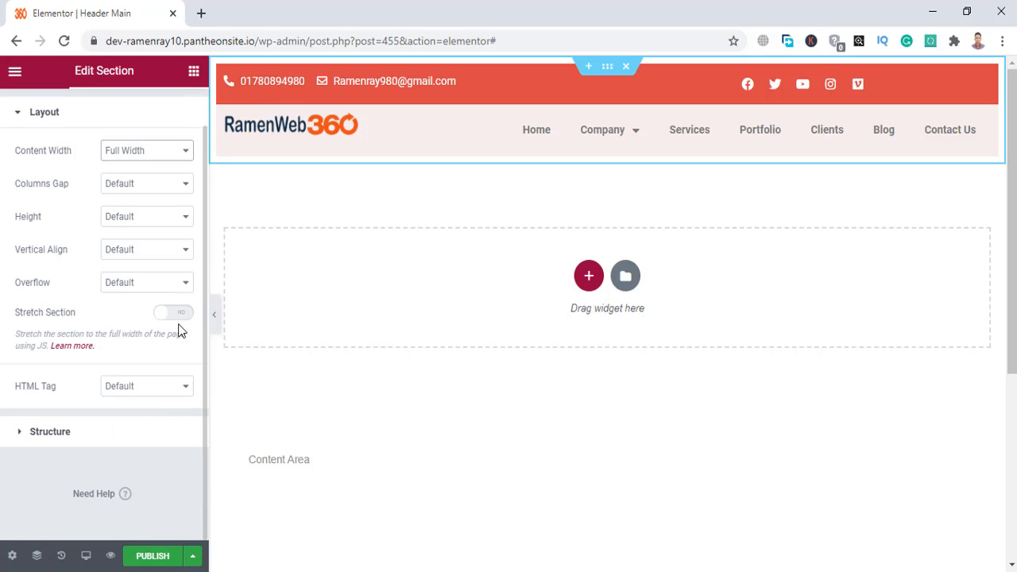
{"action": "left_click", "coordinate": [183, 315]}
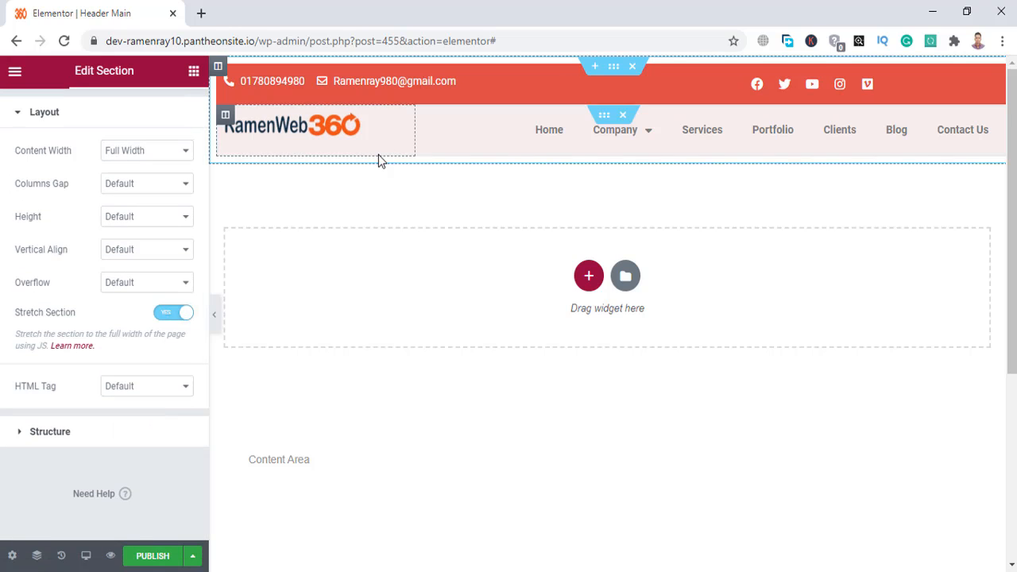
{"action": "left_click", "coordinate": [153, 556]}
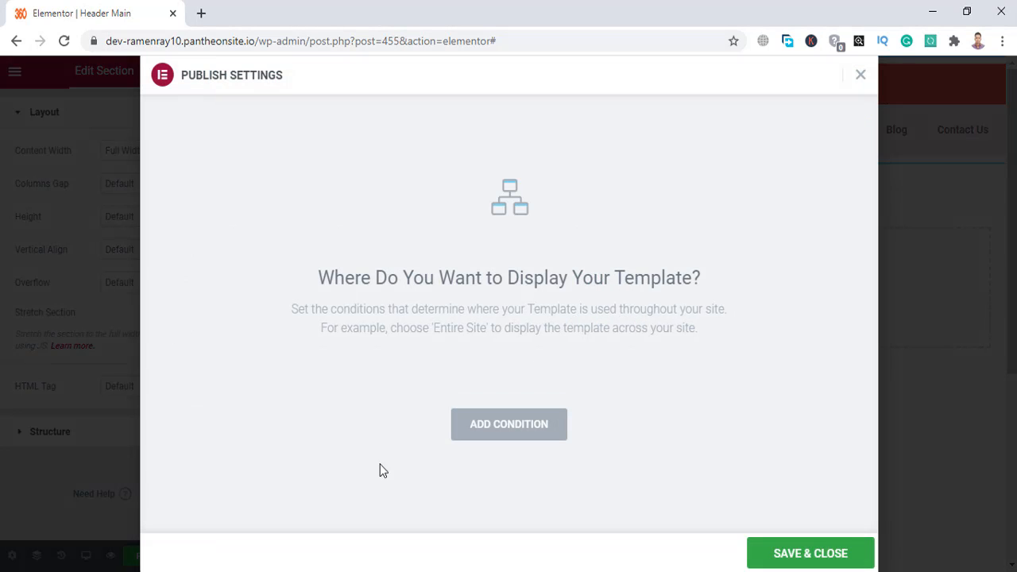
Add an Include > Entire Site display condition and save to publish the header template.
{"action": "left_click", "coordinate": [504, 430]}
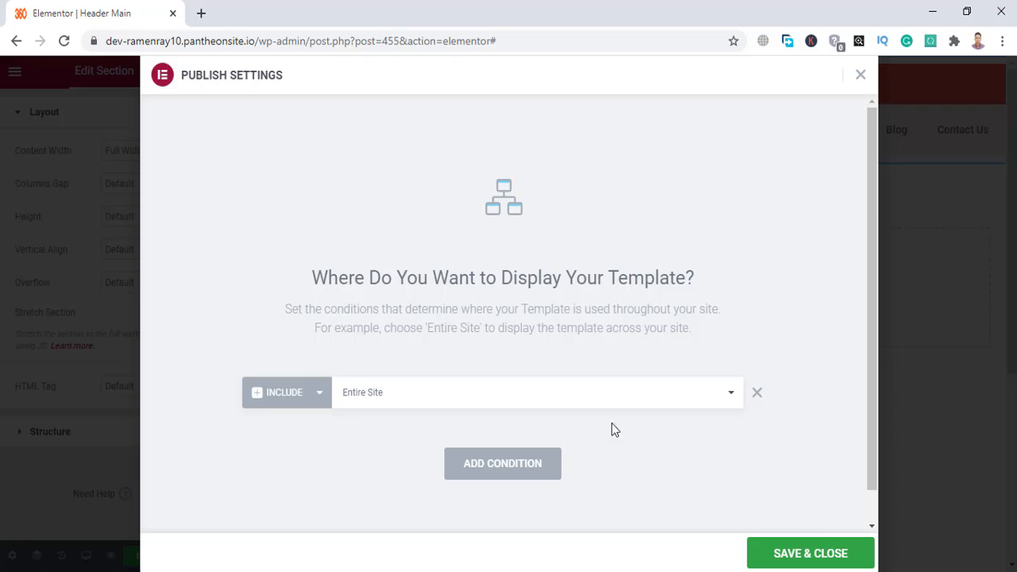
{"action": "left_click", "coordinate": [461, 400]}
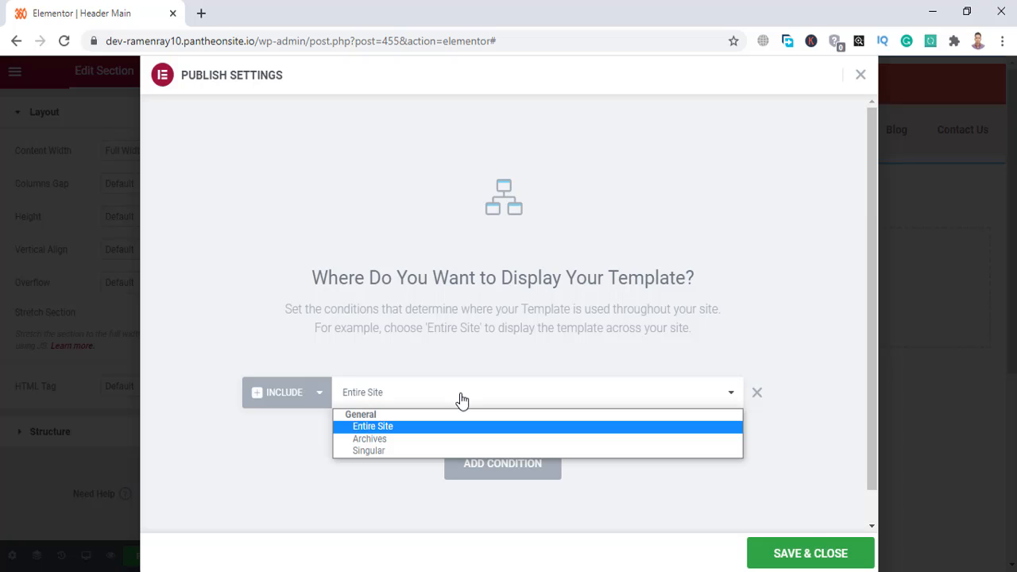
{"action": "left_click", "coordinate": [467, 391]}
{"action": "left_click", "coordinate": [468, 391]}
{"action": "left_click", "coordinate": [452, 365]}
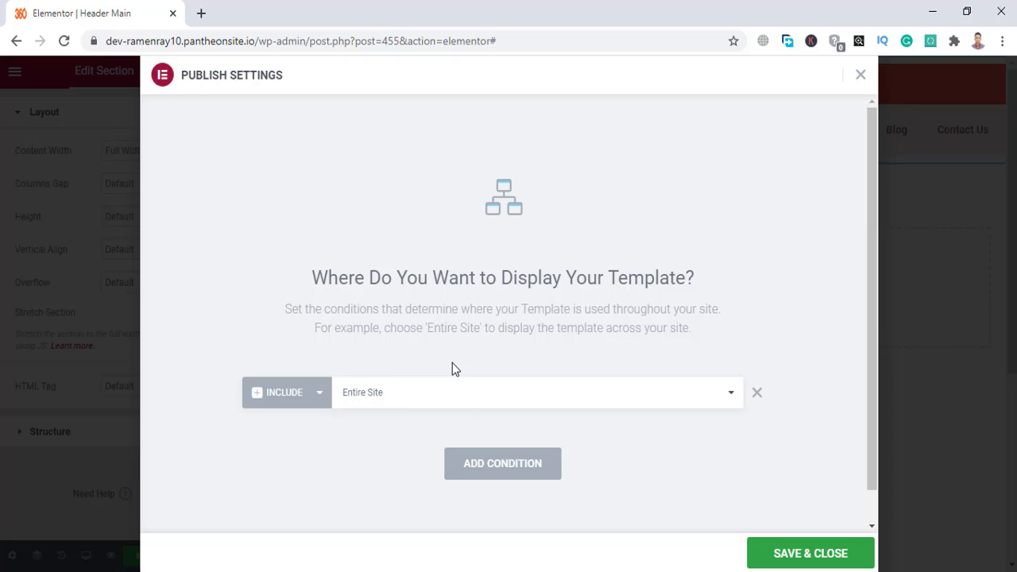
{"action": "left_click", "coordinate": [469, 393]}
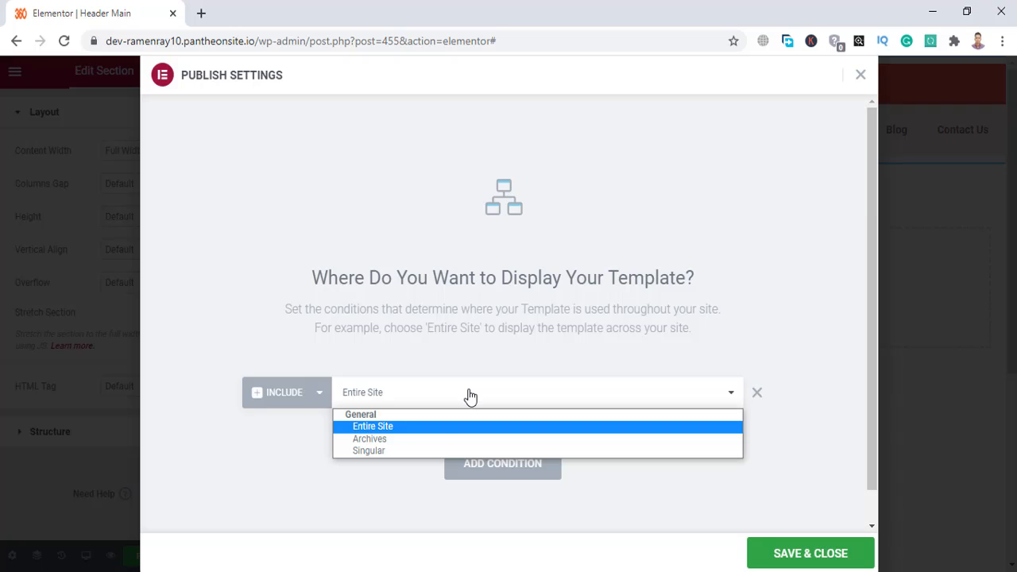
{"action": "left_click", "coordinate": [322, 450]}
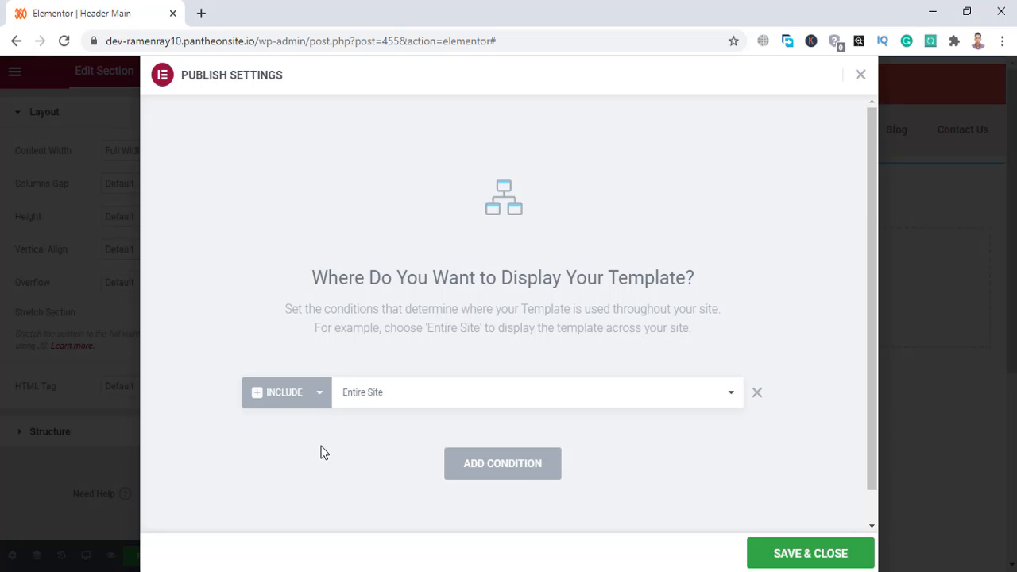
{"action": "left_click", "coordinate": [393, 397]}
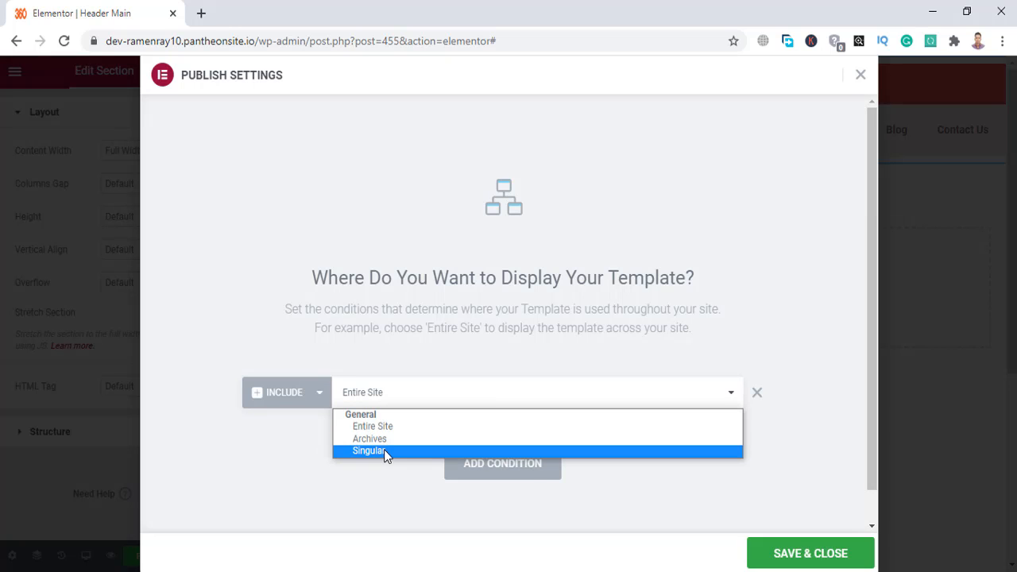
{"action": "left_click", "coordinate": [364, 473]}
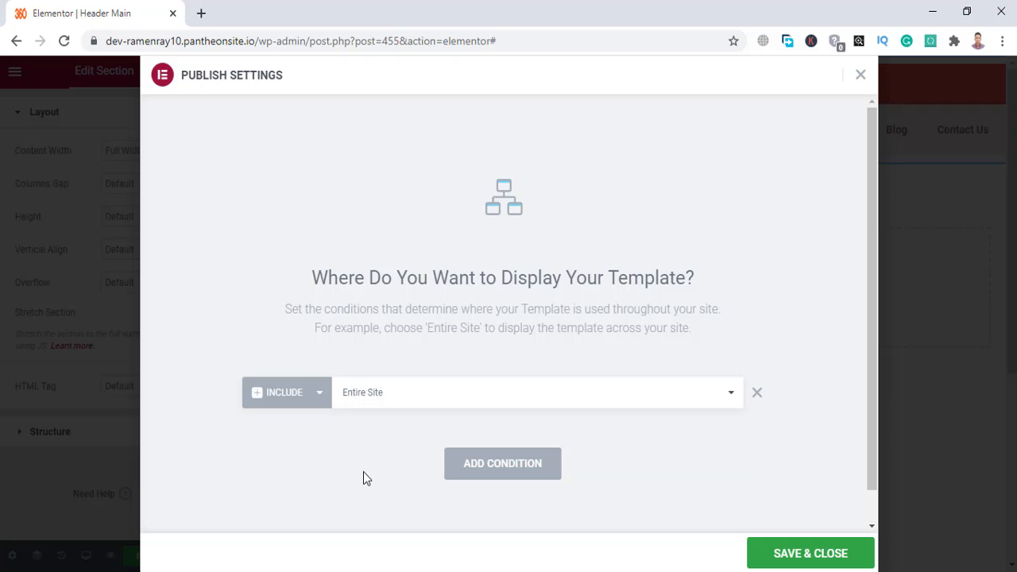
{"action": "left_click", "coordinate": [814, 556]}
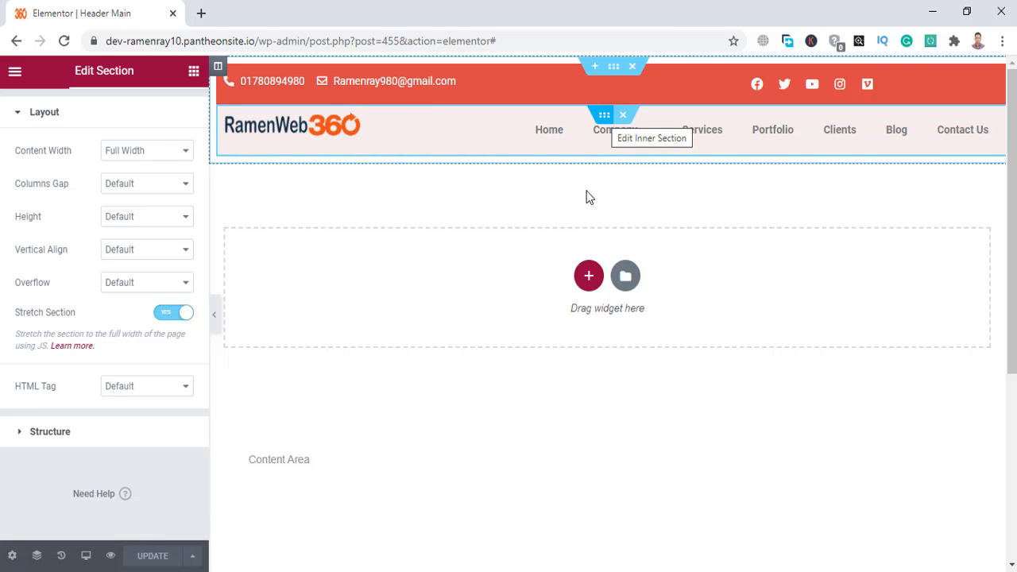
{"action": "scroll", "coordinate": [575, 284], "scroll_direction": "down", "scroll_amount": 3}
{"action": "scroll", "coordinate": [575, 286], "scroll_direction": "up", "scroll_amount": 3}
{"action": "scroll", "coordinate": [575, 286], "scroll_direction": "down", "scroll_amount": 3}
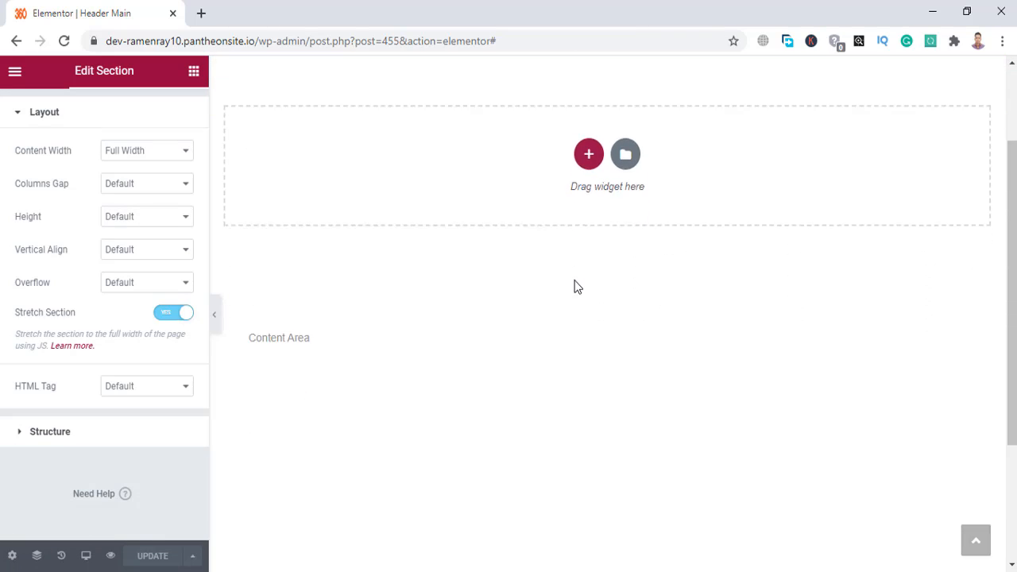
{"action": "scroll", "coordinate": [575, 287], "scroll_direction": "up", "scroll_amount": 3}
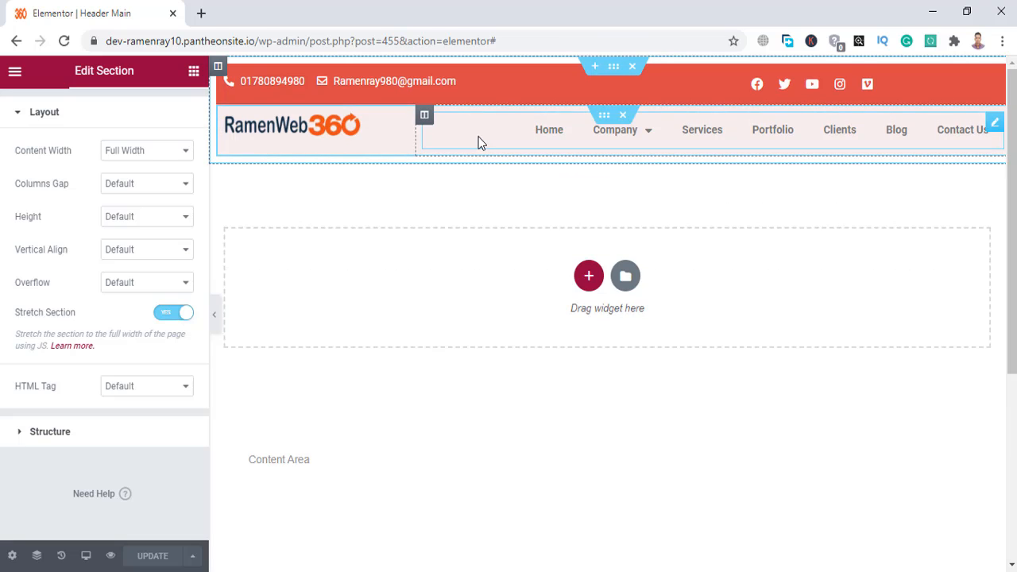
{"action": "scroll", "coordinate": [552, 242], "scroll_direction": "down", "scroll_amount": 3}
{"action": "scroll", "coordinate": [557, 243], "scroll_direction": "up", "scroll_amount": 3}
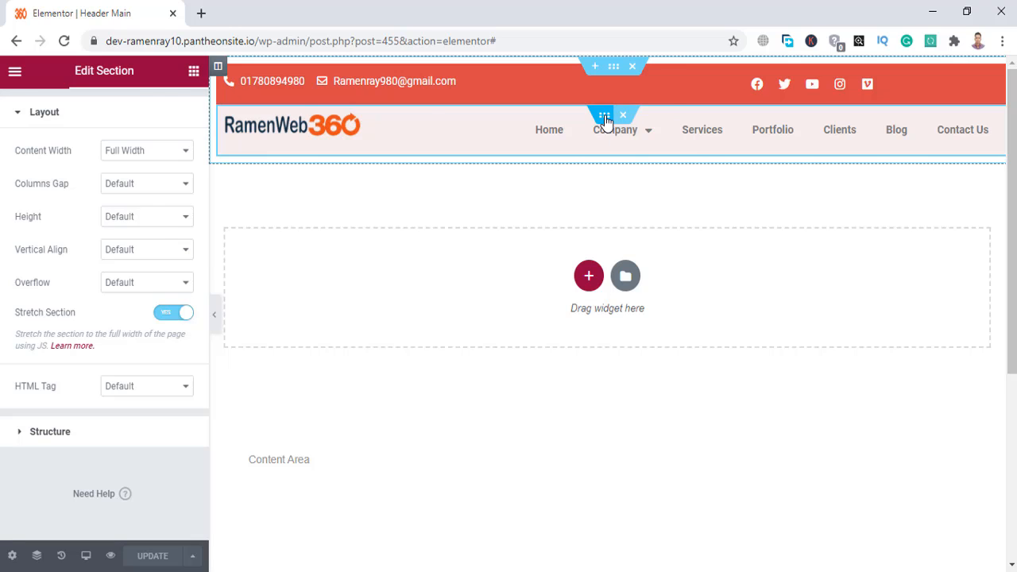
Make the logo-and-menu row sticky to Top on desktop, tablet and mobile, and update.
{"action": "left_click", "coordinate": [605, 118]}
{"action": "left_click", "coordinate": [179, 117]}
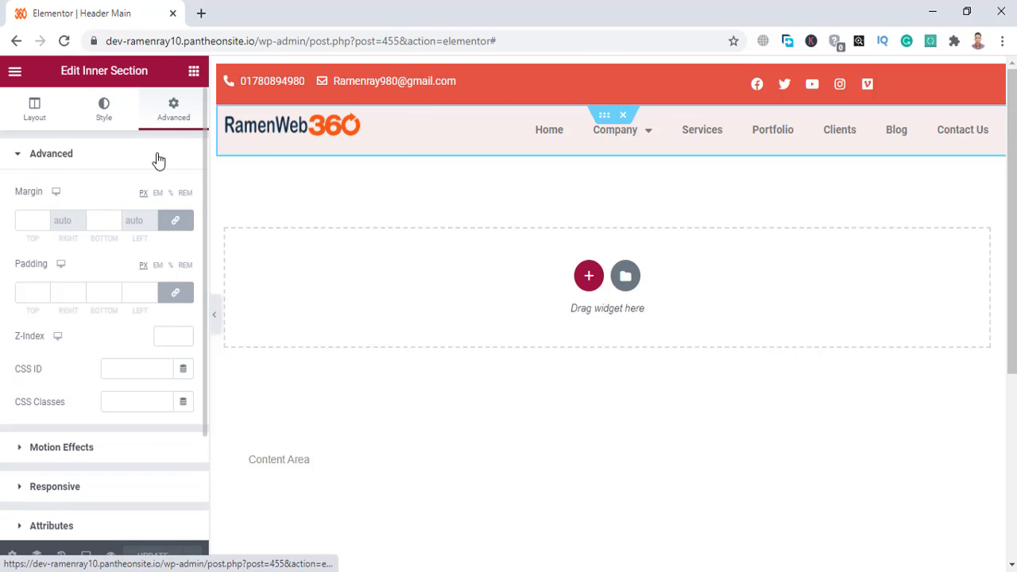
{"action": "scroll", "coordinate": [31, 408], "scroll_direction": "down", "scroll_amount": 2}
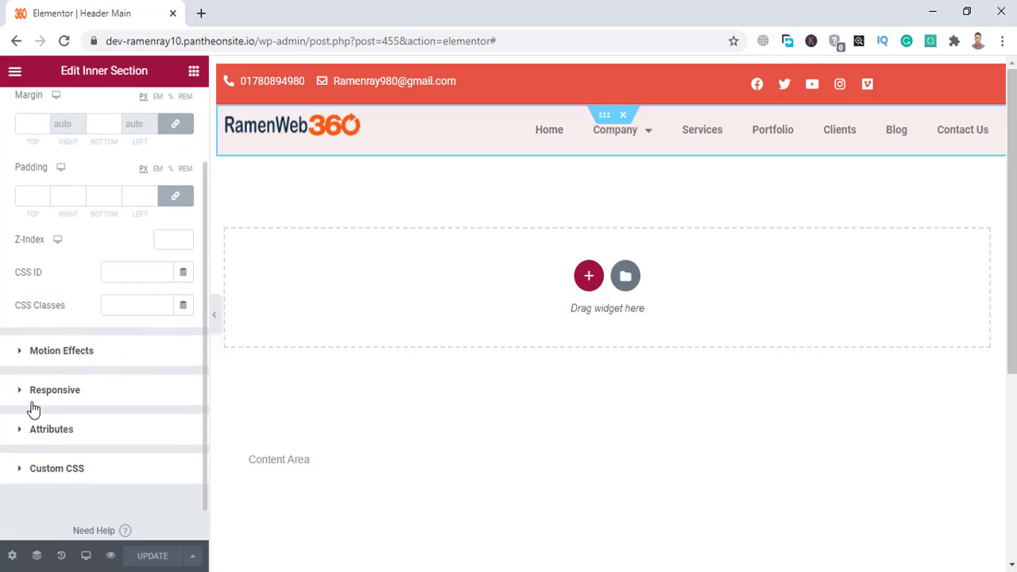
{"action": "left_click", "coordinate": [93, 367]}
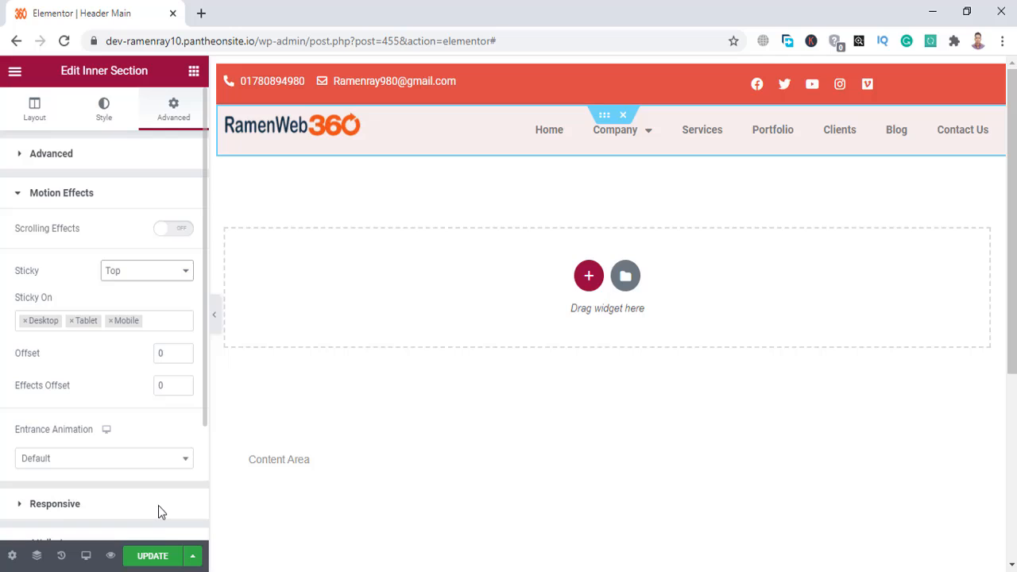
{"action": "left_click", "coordinate": [155, 554]}
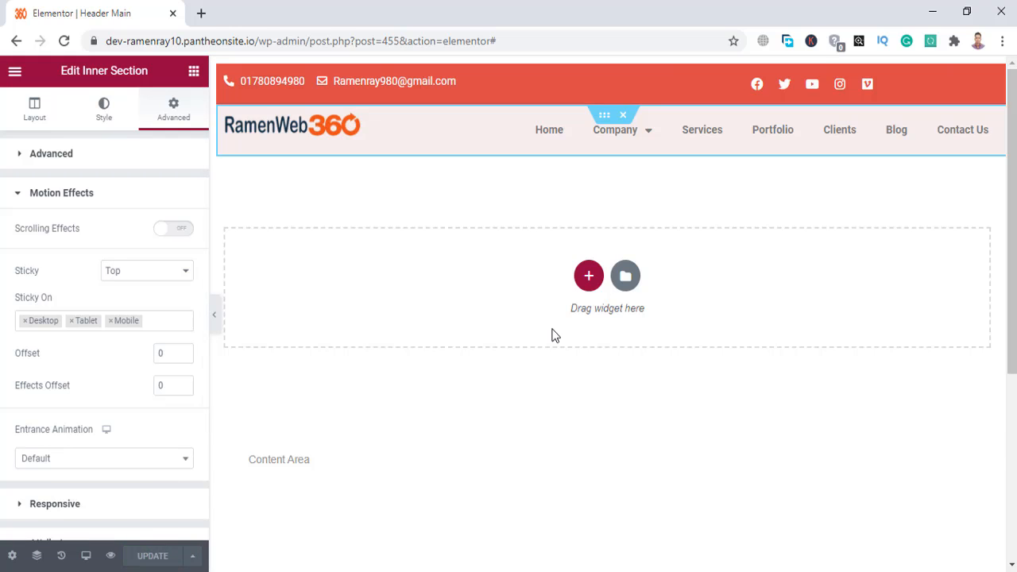
{"action": "scroll", "coordinate": [554, 336], "scroll_direction": "down", "scroll_amount": 3}
{"action": "scroll", "coordinate": [554, 335], "scroll_direction": "up", "scroll_amount": 3}
{"action": "scroll", "coordinate": [554, 336], "scroll_direction": "down", "scroll_amount": 2}
{"action": "scroll", "coordinate": [554, 335], "scroll_direction": "up", "scroll_amount": 2}
{"action": "scroll", "coordinate": [554, 335], "scroll_direction": "down", "scroll_amount": 4}
{"action": "scroll", "coordinate": [554, 335], "scroll_direction": "up", "scroll_amount": 5}
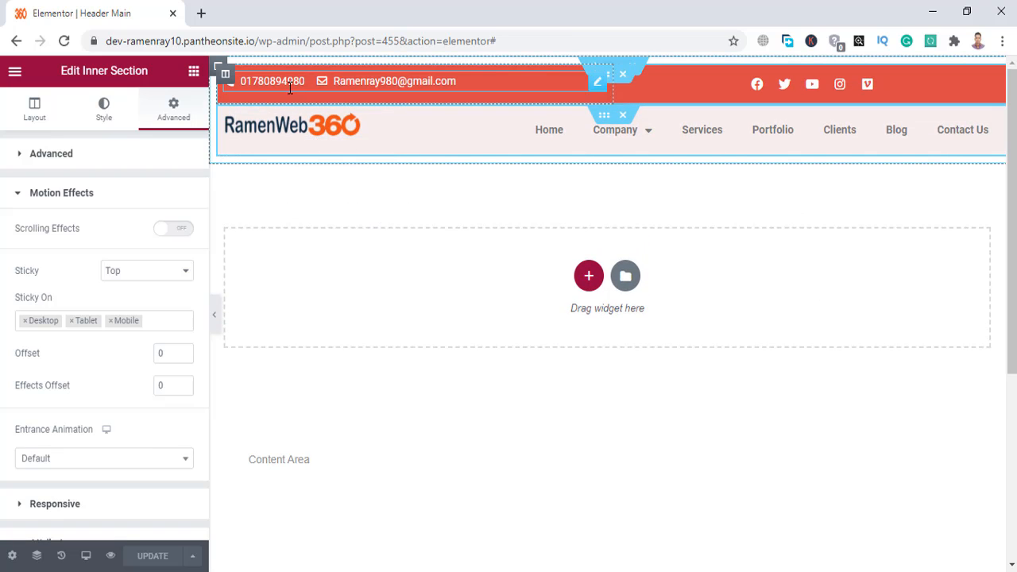
{"action": "left_click", "coordinate": [112, 557]}
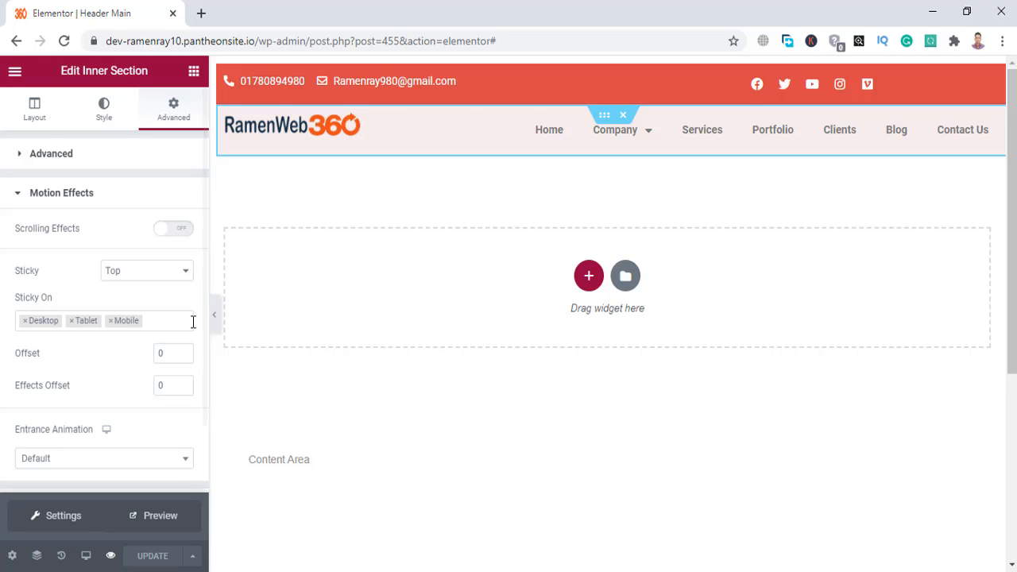
Preview the header in a new tab, check the pinned pink row while scrolling, then return.
{"action": "left_click", "coordinate": [160, 517]}
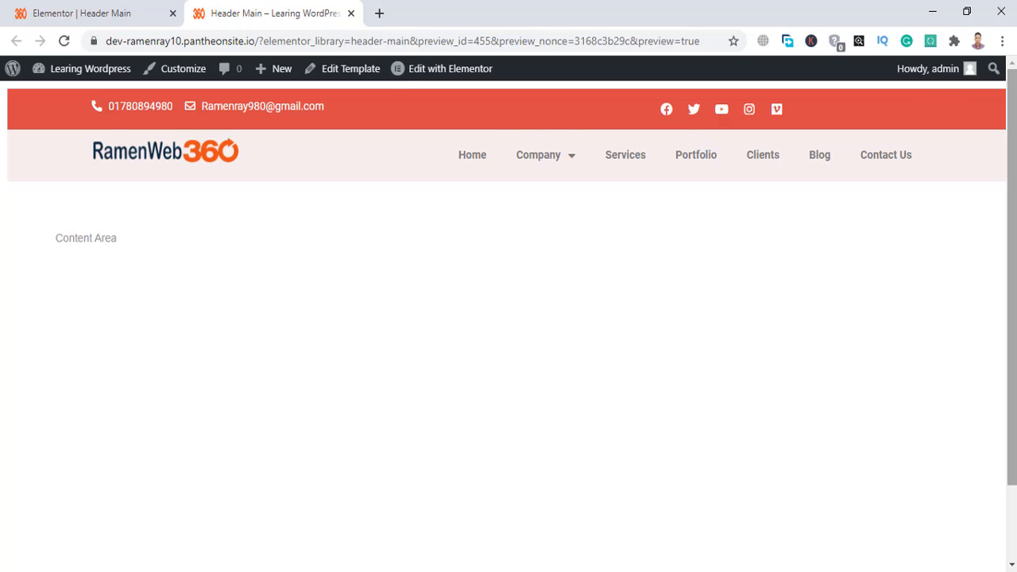
{"action": "mouse_move", "coordinate": [1015, 112]}
{"action": "left_mouse_down"}
{"action": "mouse_move", "coordinate": [1015, 184]}
{"action": "mouse_move", "coordinate": [1015, 112]}
{"action": "left_mouse_up"}
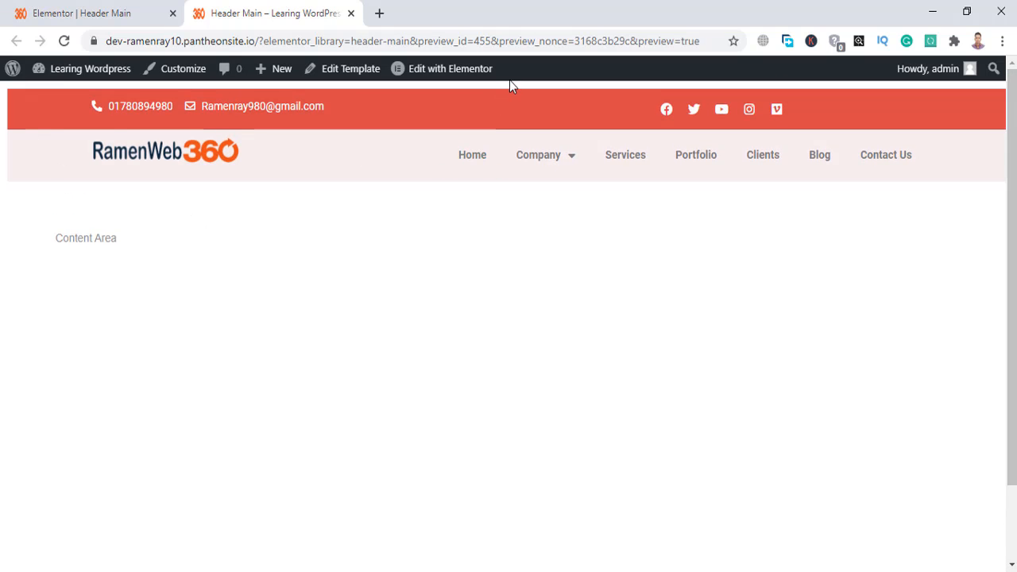
{"action": "mouse_move", "coordinate": [539, 163]}
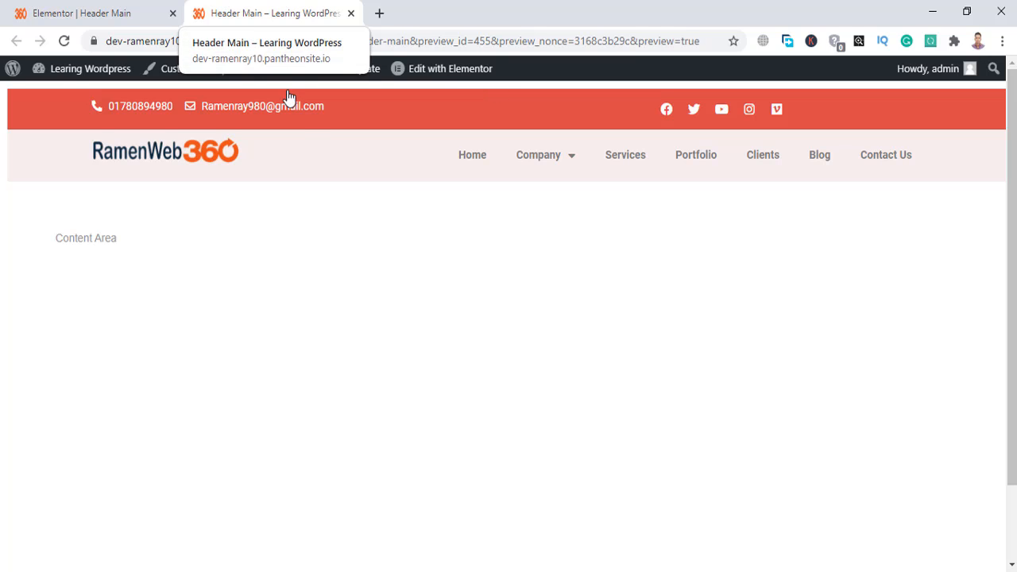
{"action": "left_click", "coordinate": [114, 7]}
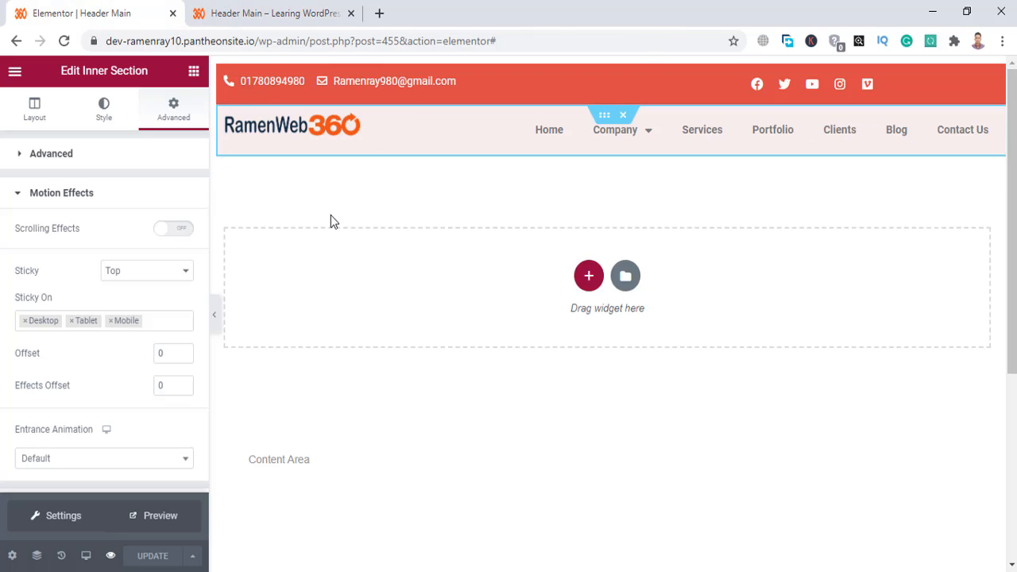
Unlink the outer header section's margin and padding values and show the Navigator.
{"action": "mouse_move", "coordinate": [610, 84]}
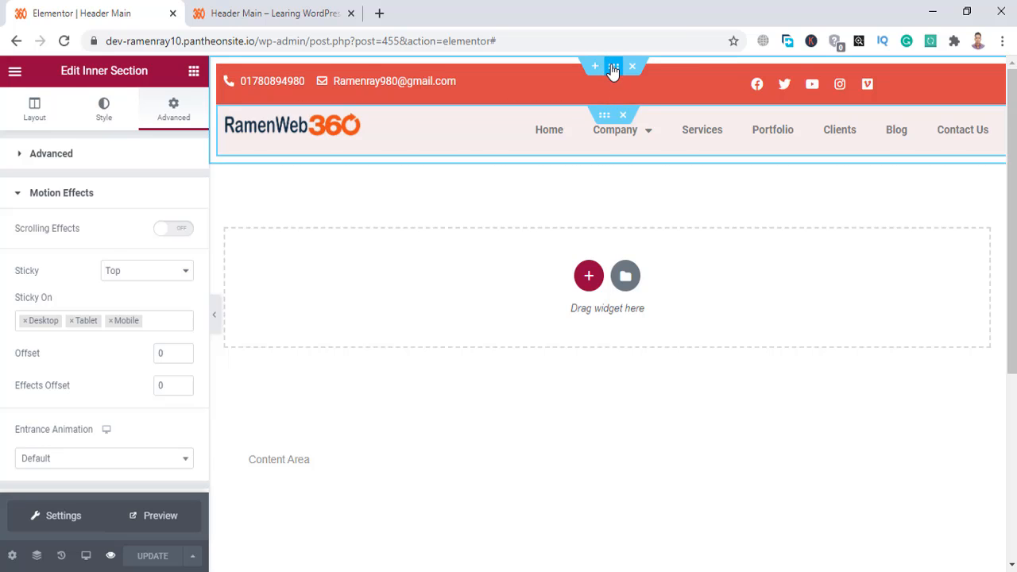
{"action": "left_click", "coordinate": [614, 68]}
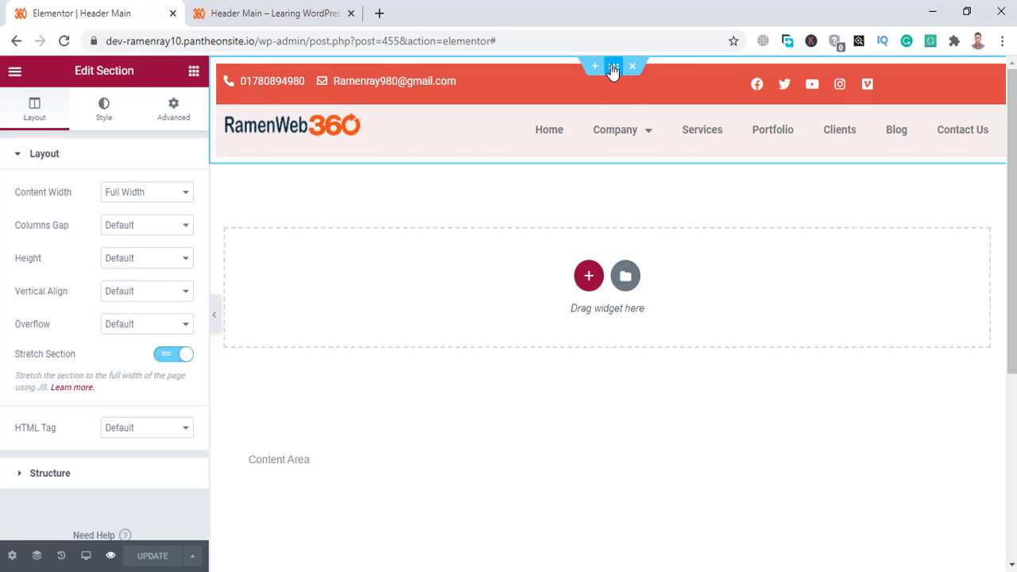
{"action": "left_click", "coordinate": [176, 114]}
{"action": "left_click", "coordinate": [174, 221]}
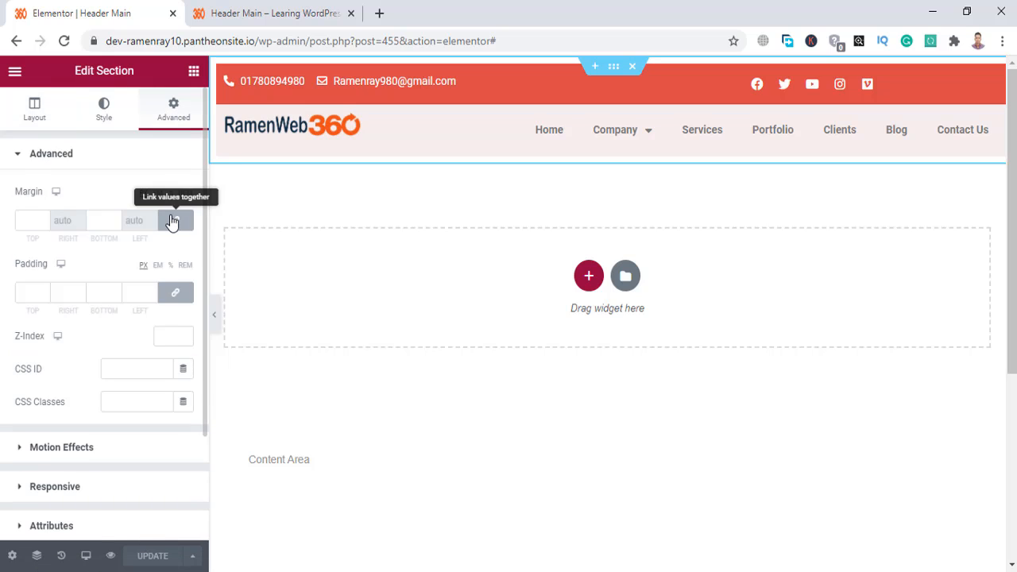
{"action": "left_click", "coordinate": [177, 294]}
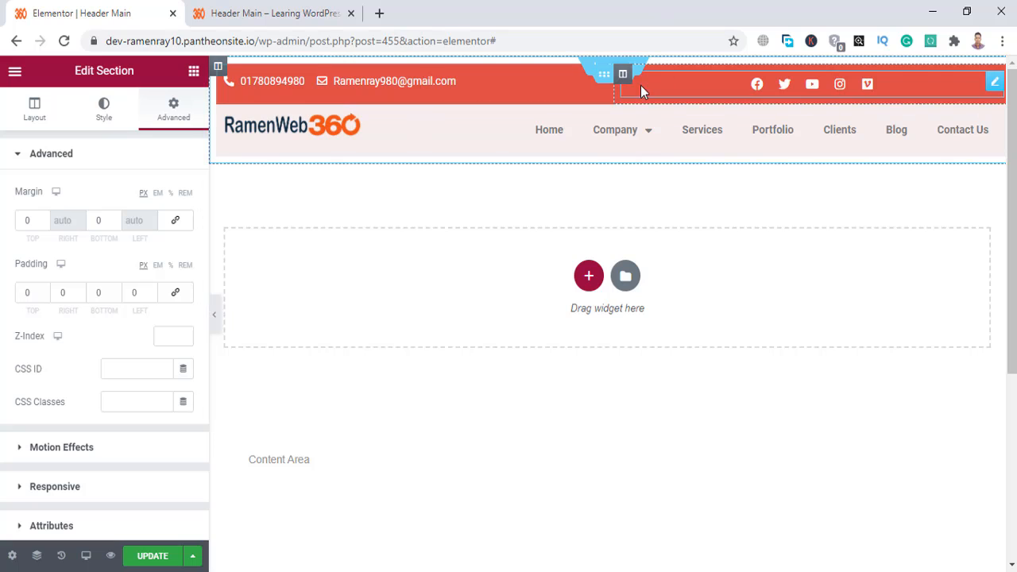
{"action": "left_click", "coordinate": [37, 556]}
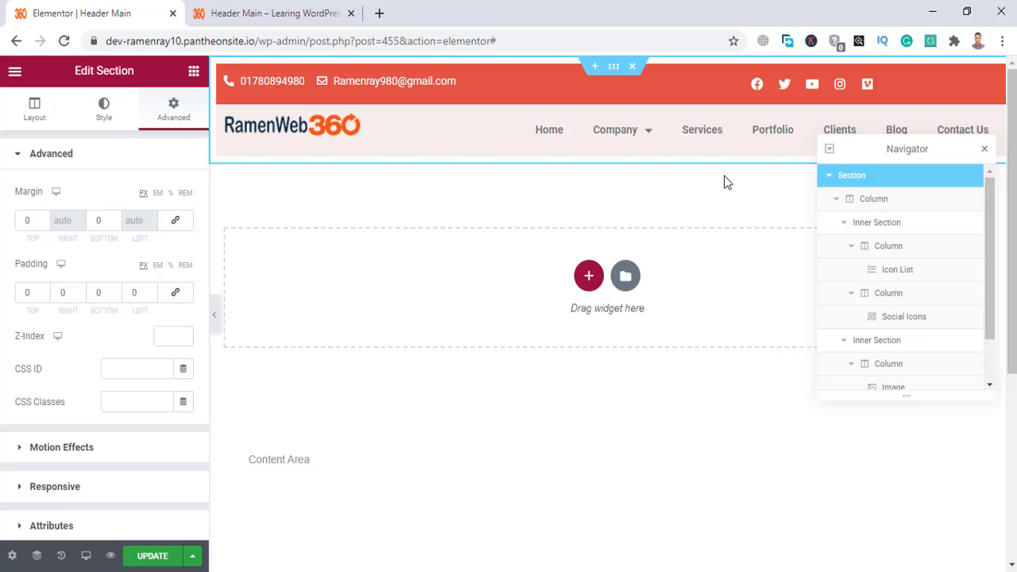
Set the header's outer column padding to 0 on all sides and close the Navigator.
{"action": "left_click", "coordinate": [606, 80]}
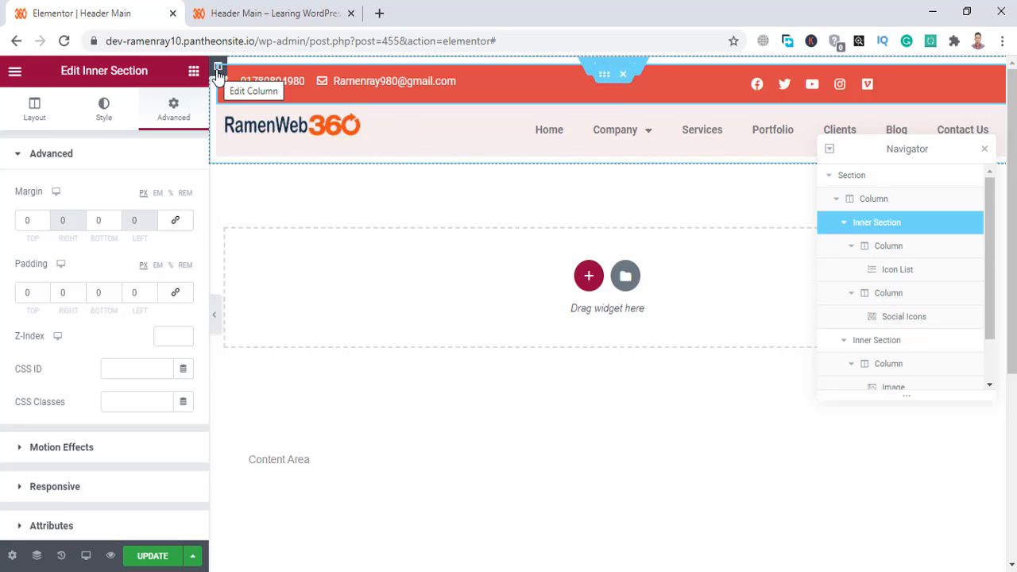
{"action": "left_click", "coordinate": [217, 70]}
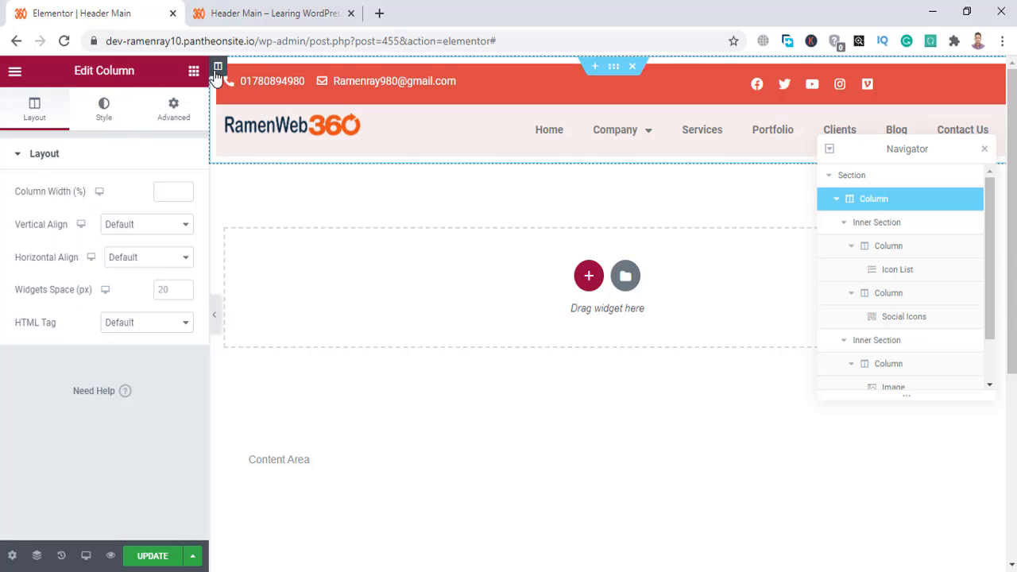
{"action": "left_click", "coordinate": [106, 119]}
{"action": "left_click", "coordinate": [173, 111]}
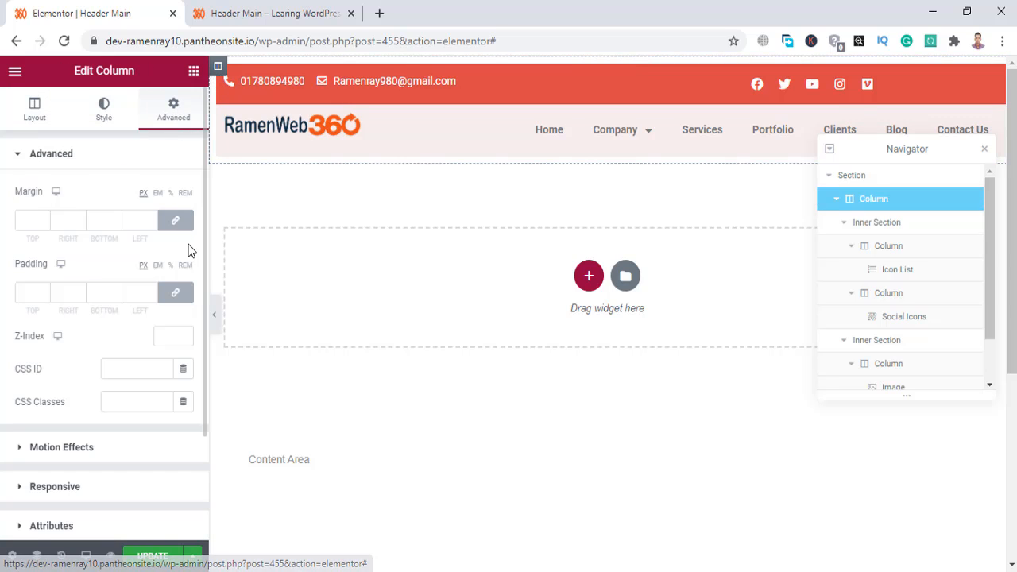
{"action": "left_click", "coordinate": [177, 294]}
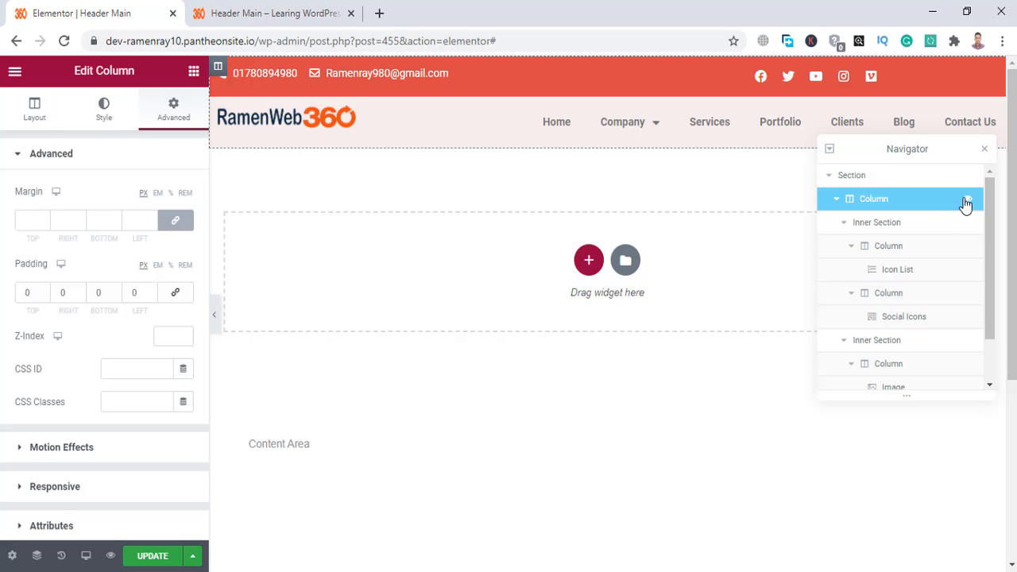
{"action": "left_click", "coordinate": [985, 151]}
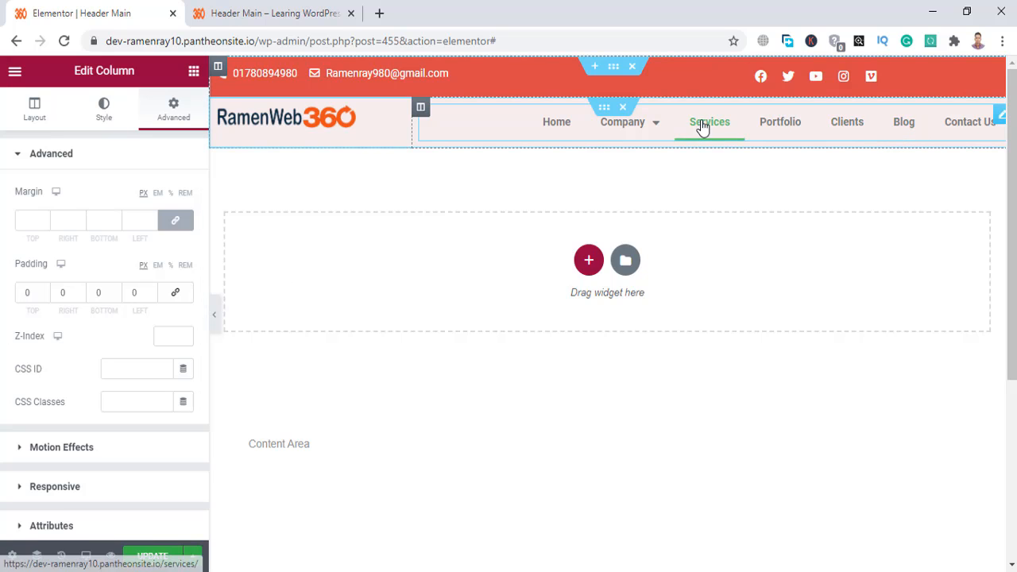
Make the Nav Menu's normal link text colour near-black #0A0A0A.
{"action": "left_click", "coordinate": [994, 122]}
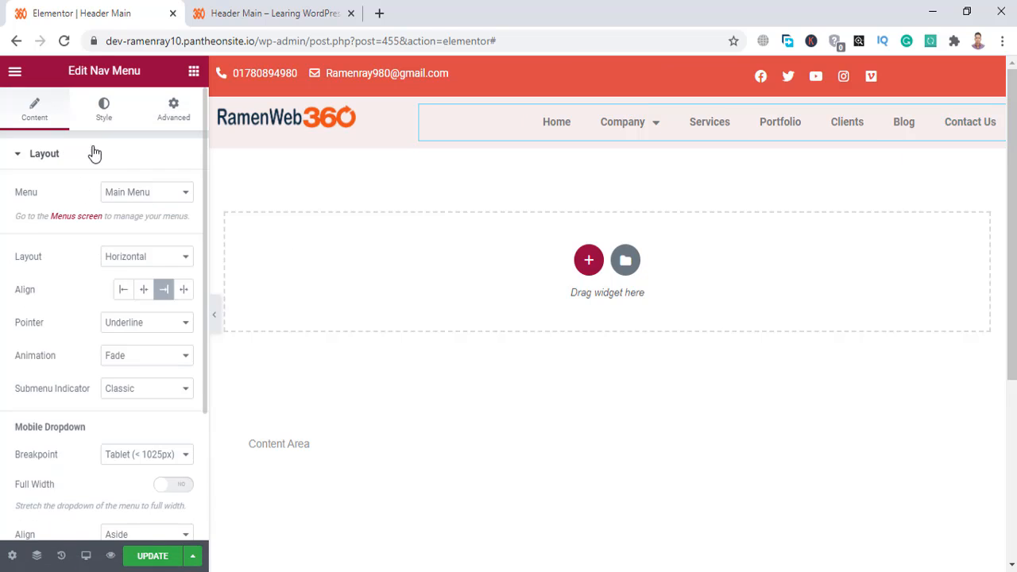
{"action": "scroll", "coordinate": [85, 247], "scroll_direction": "down", "scroll_amount": 3}
{"action": "scroll", "coordinate": [84, 246], "scroll_direction": "up", "scroll_amount": 3}
{"action": "left_click", "coordinate": [106, 108]}
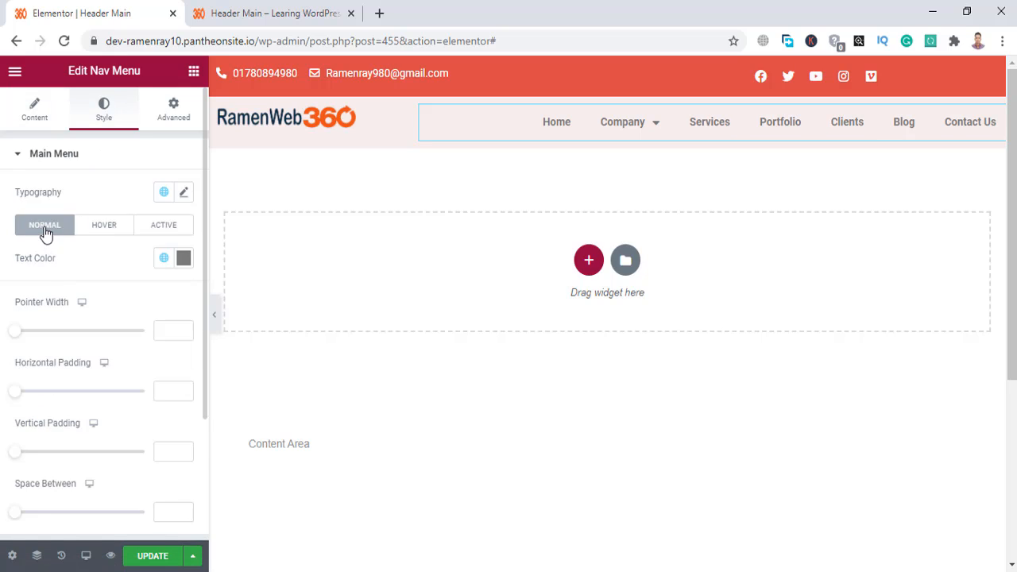
{"action": "left_click", "coordinate": [182, 259]}
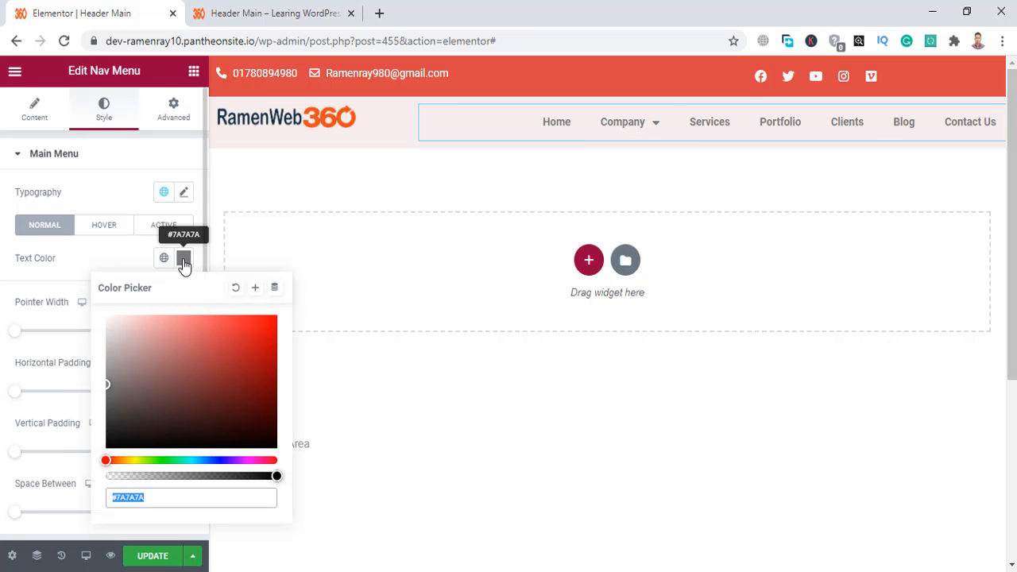
{"action": "left_click", "coordinate": [112, 442]}
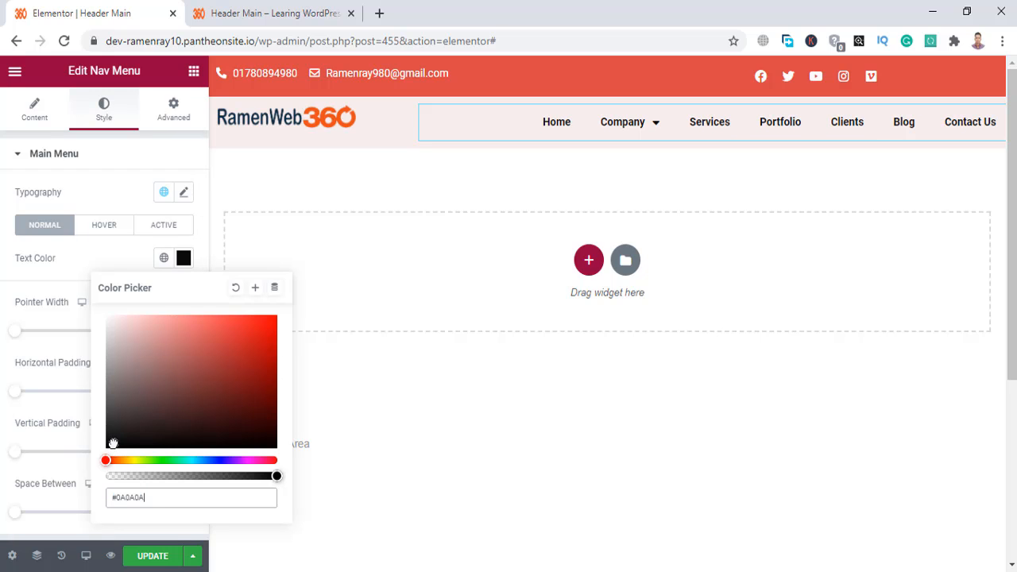
{"action": "left_click", "coordinate": [2, 320]}
Set the menu's hover text colour to orange #F66B02 and copy that value.
{"action": "left_click", "coordinate": [102, 228]}
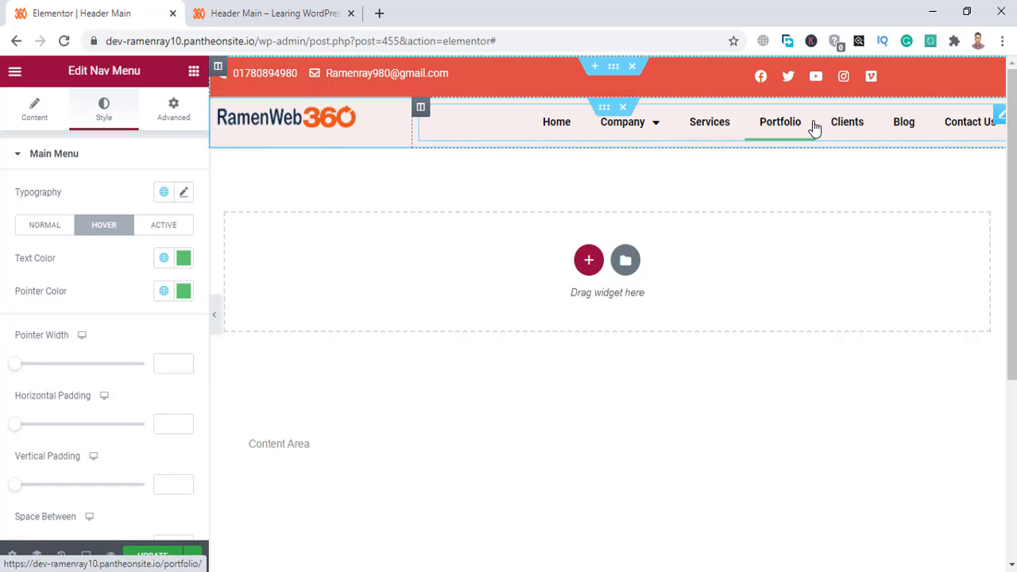
{"action": "left_click", "coordinate": [184, 260]}
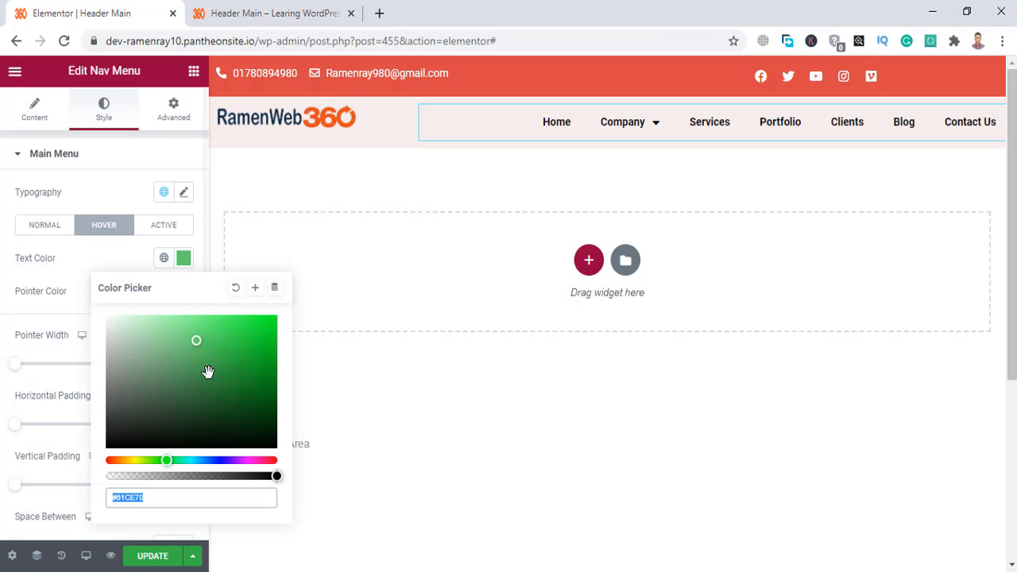
{"action": "left_click_drag", "start_coordinate": [135, 461], "coordinate": [117, 460]}
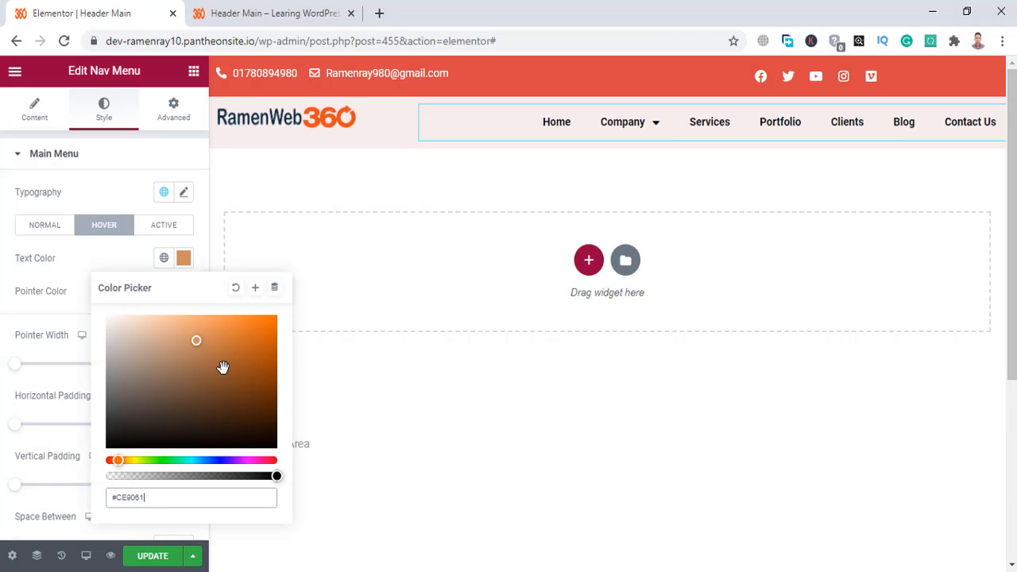
{"action": "left_click", "coordinate": [275, 319]}
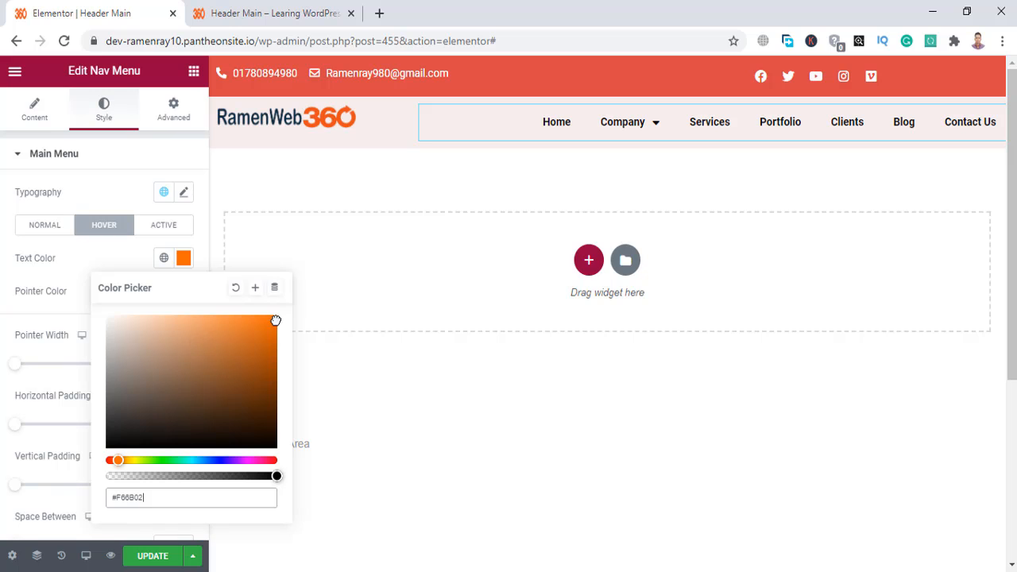
{"action": "mouse_move", "coordinate": [632, 131]}
{"action": "left_click_drag", "start_coordinate": [167, 497], "coordinate": [105, 501]}
Paste #F66B02 as the menu's active-page text colour.
{"action": "left_click", "coordinate": [170, 226]}
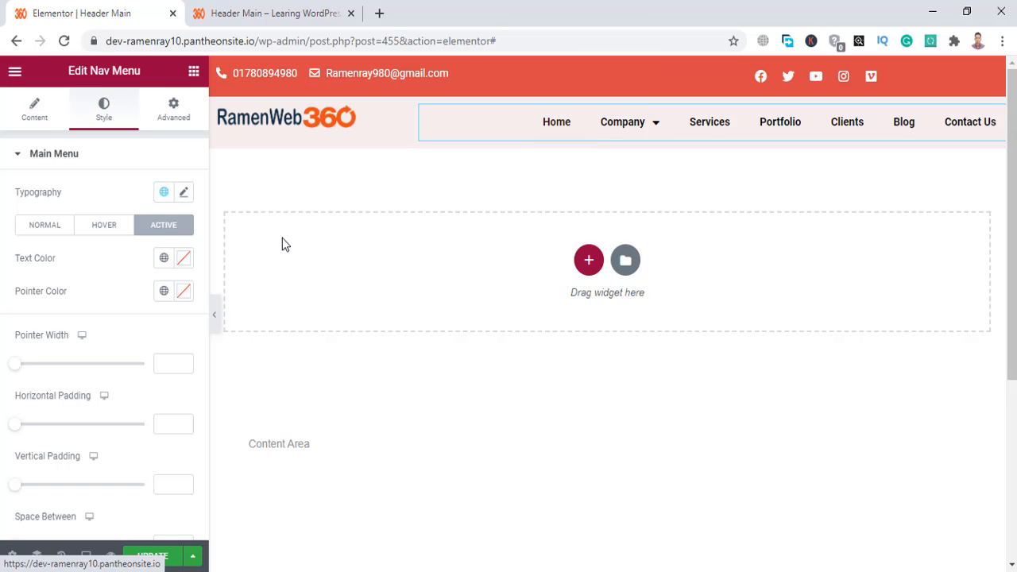
{"action": "left_click", "coordinate": [184, 258]}
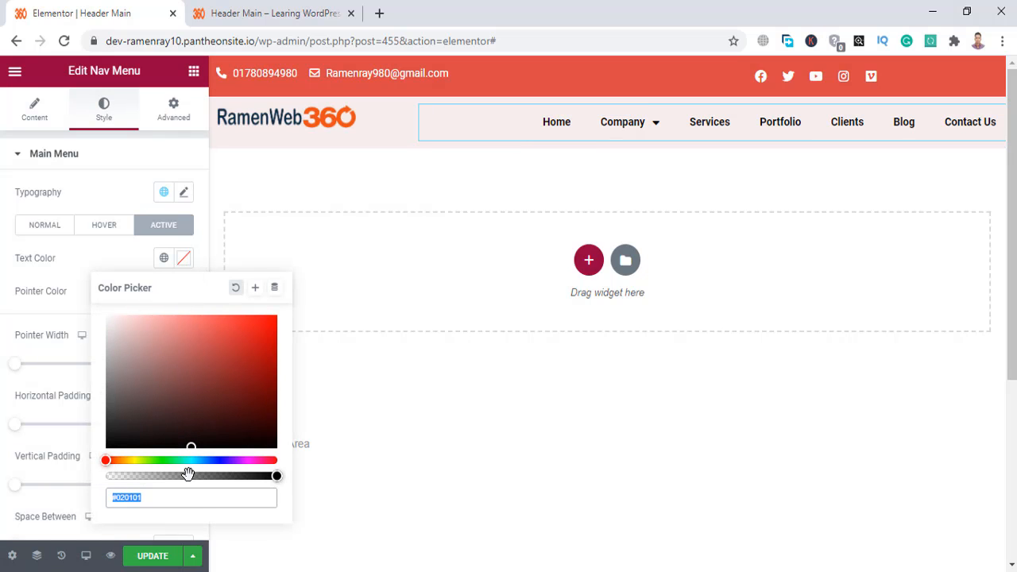
{"action": "key", "text": "ctrl+v"}
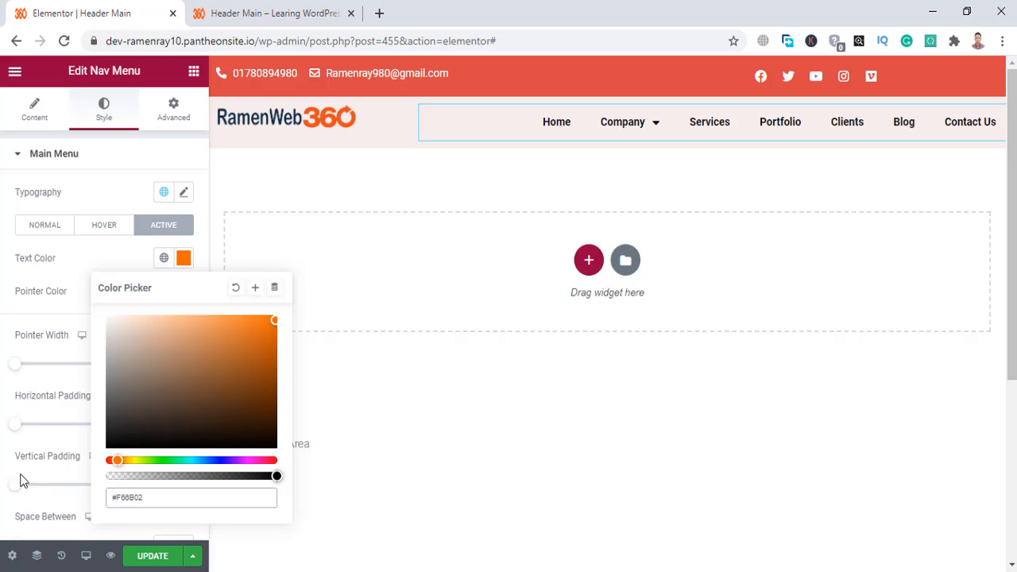
{"action": "left_click", "coordinate": [55, 310]}
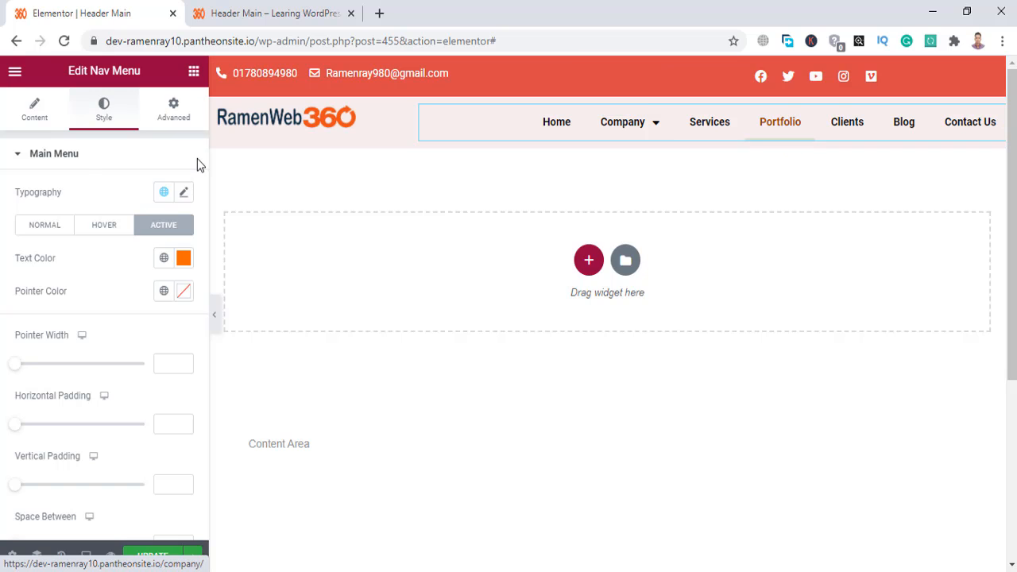
{"action": "left_click", "coordinate": [47, 128]}
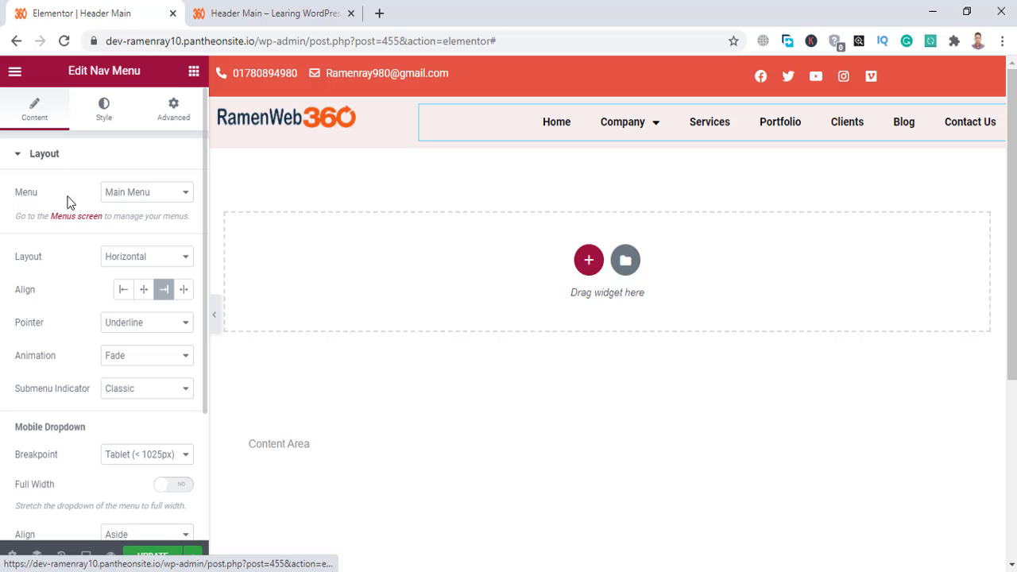
Set the Nav Menu's Pointer to None so menu items lose their underline effect.
{"action": "left_click", "coordinate": [134, 325]}
{"action": "left_click", "coordinate": [135, 338]}
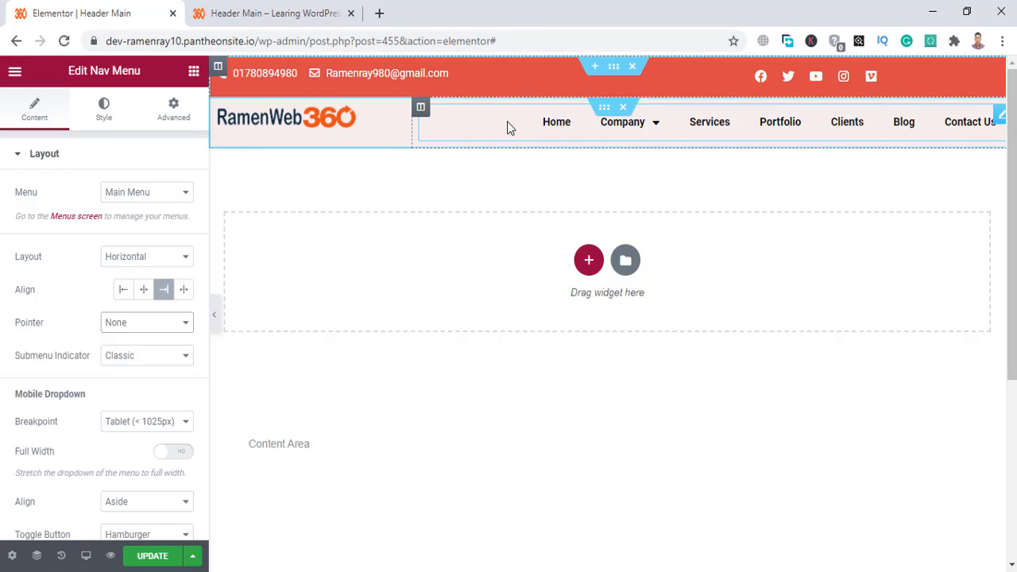
{"action": "left_click", "coordinate": [101, 115]}
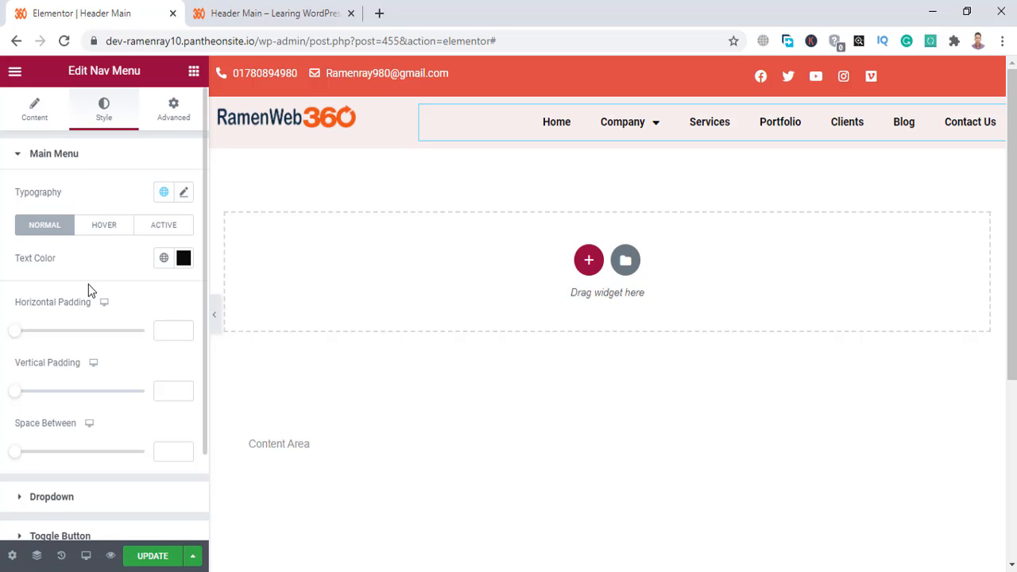
{"action": "scroll", "coordinate": [89, 289], "scroll_direction": "down", "scroll_amount": 2}
{"action": "scroll", "coordinate": [89, 291], "scroll_direction": "up", "scroll_amount": 2}
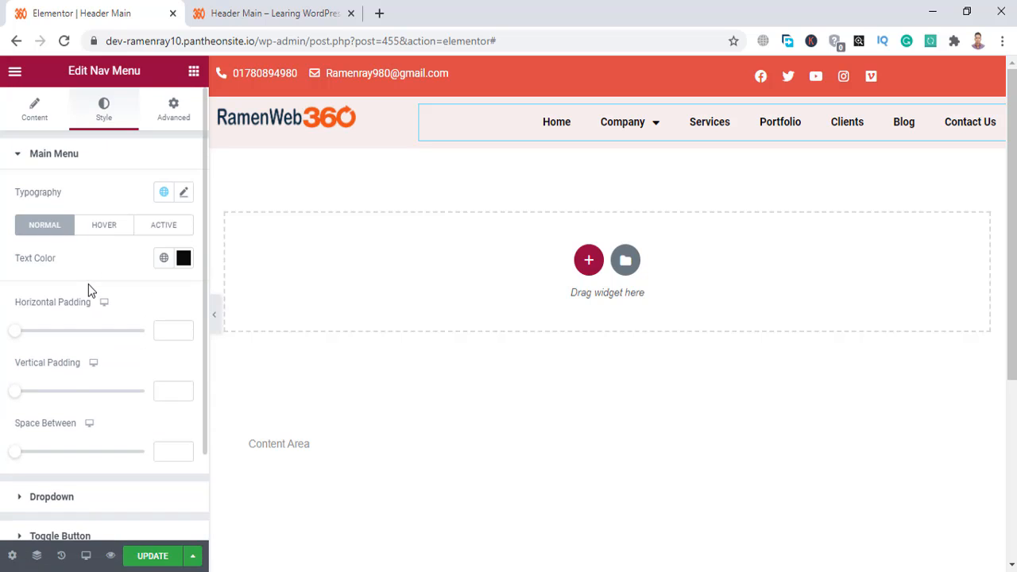
Set the menu typography font size to 15, keeping weight 600.
{"action": "left_click", "coordinate": [182, 193]}
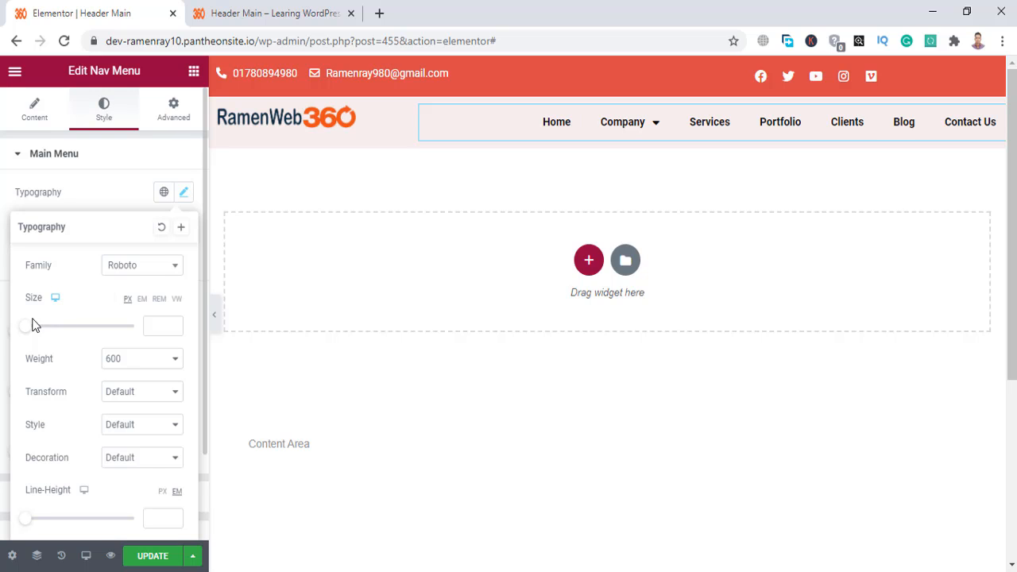
{"action": "left_click_drag", "start_coordinate": [25, 329], "coordinate": [32, 331]}
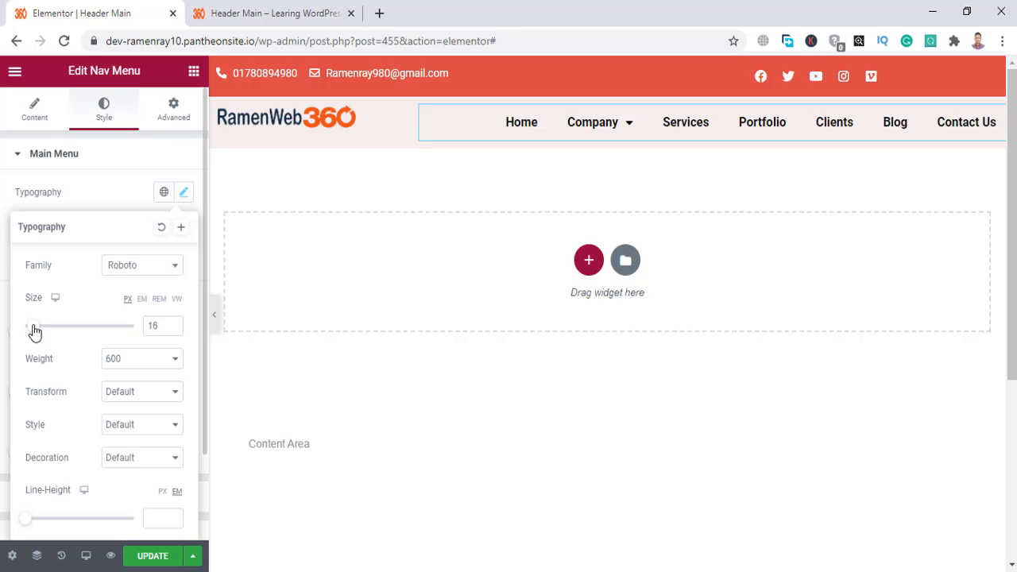
{"action": "left_click", "coordinate": [174, 331]}
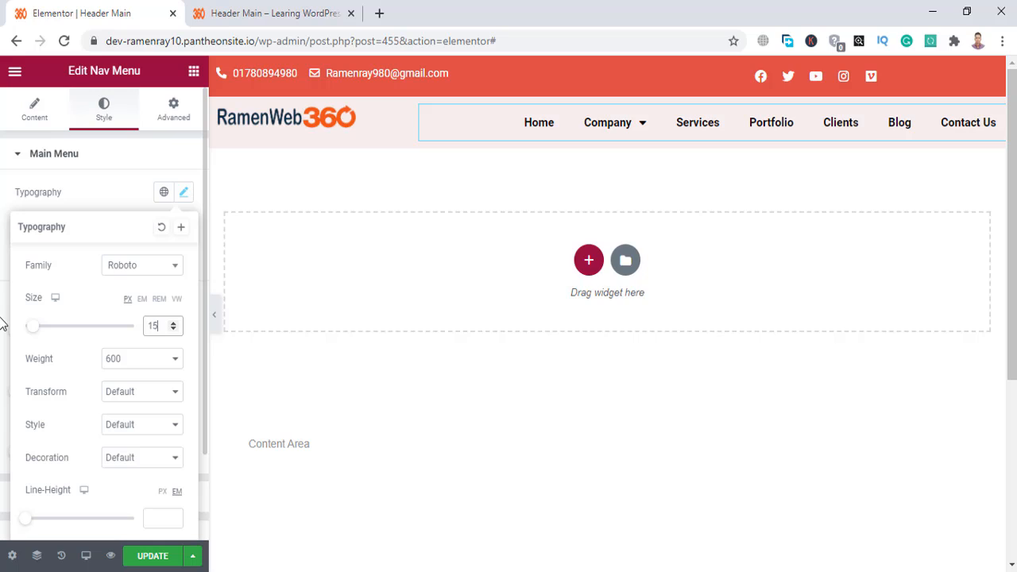
{"action": "left_click", "coordinate": [125, 360]}
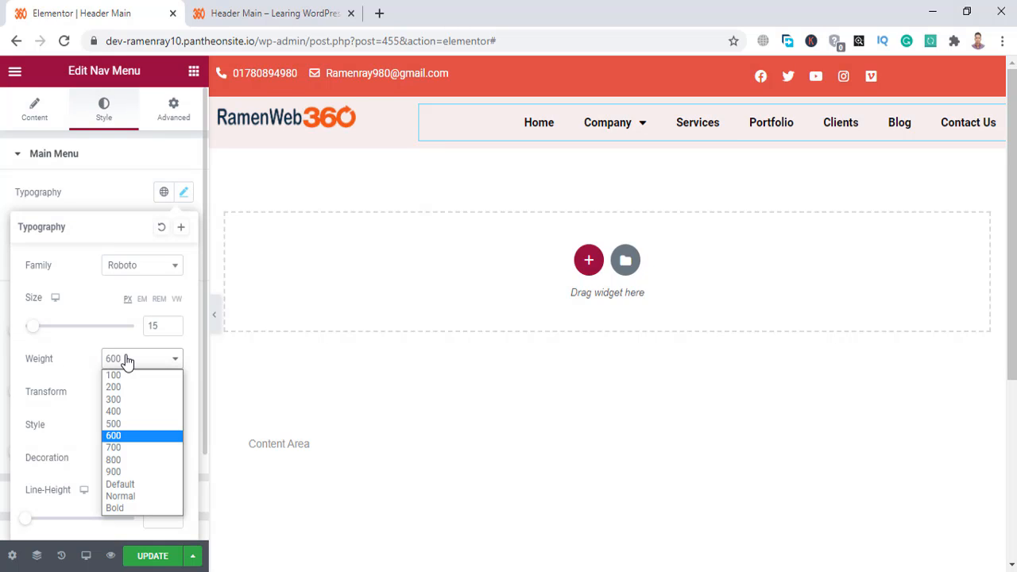
{"action": "left_click", "coordinate": [125, 360]}
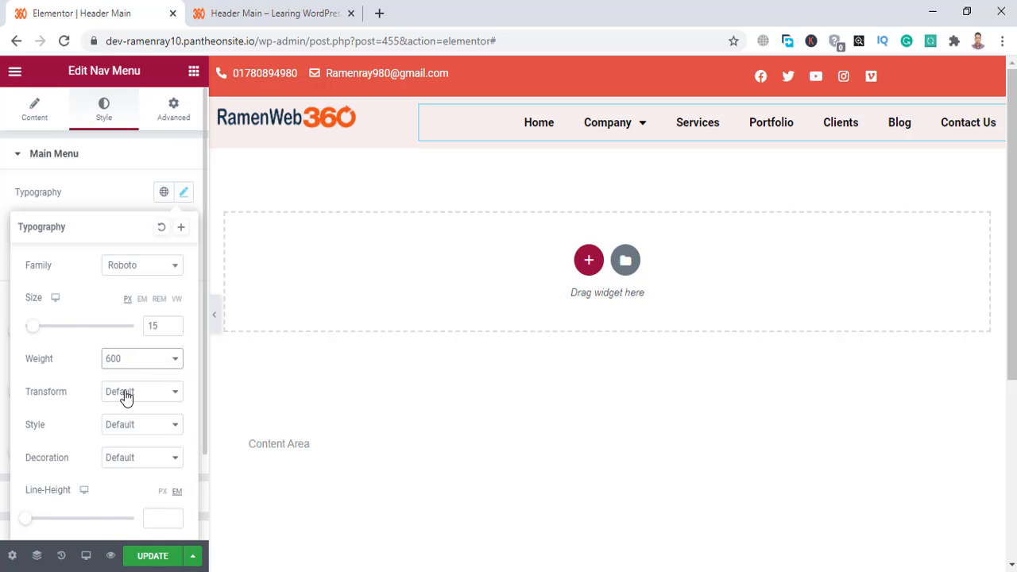
After trying Uppercase, set the menu text Transform to Capitalize.
{"action": "left_click", "coordinate": [125, 395]}
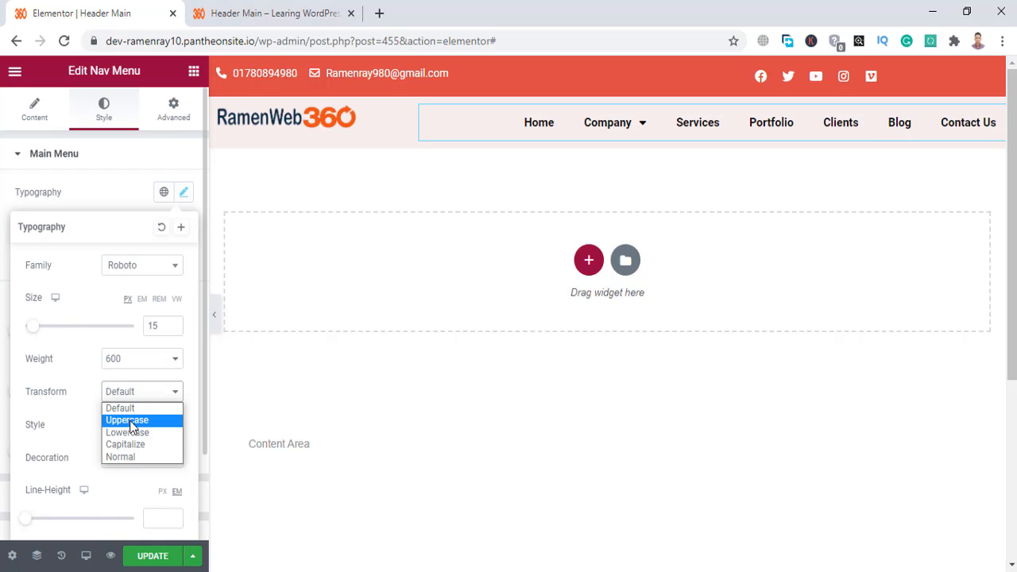
{"action": "left_click", "coordinate": [127, 420]}
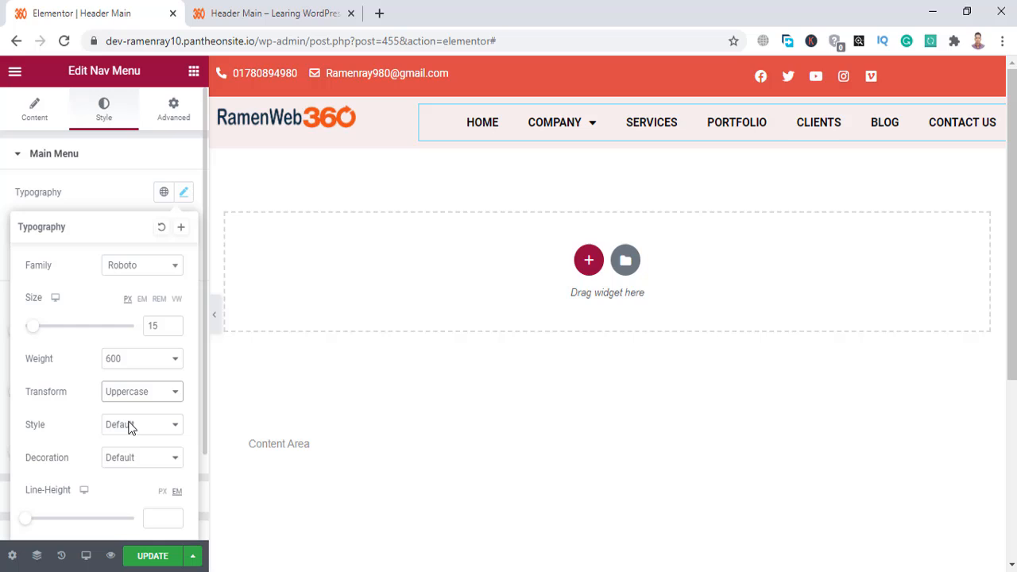
{"action": "left_click", "coordinate": [141, 393]}
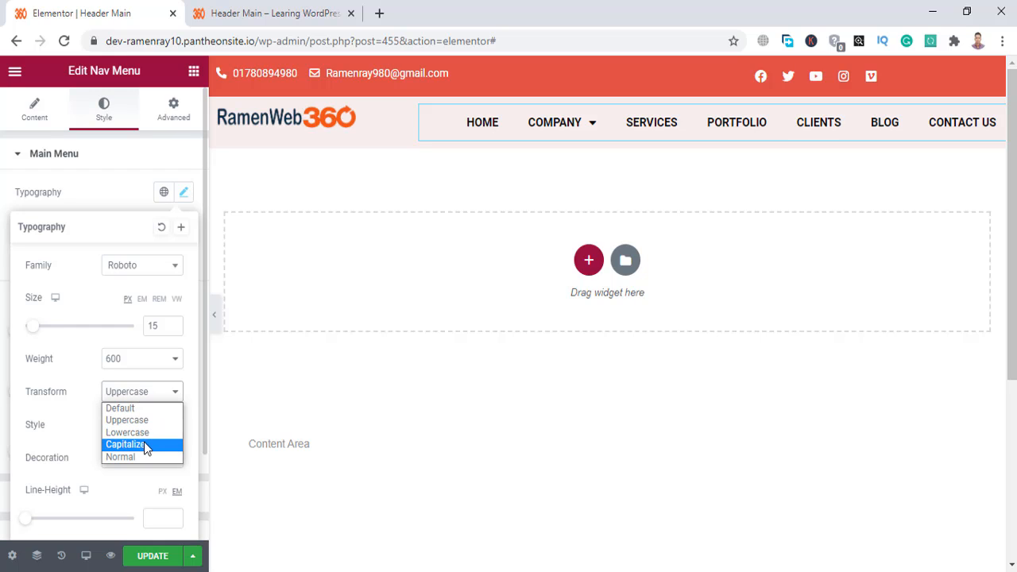
{"action": "left_click", "coordinate": [144, 444]}
{"action": "left_click", "coordinate": [158, 401]}
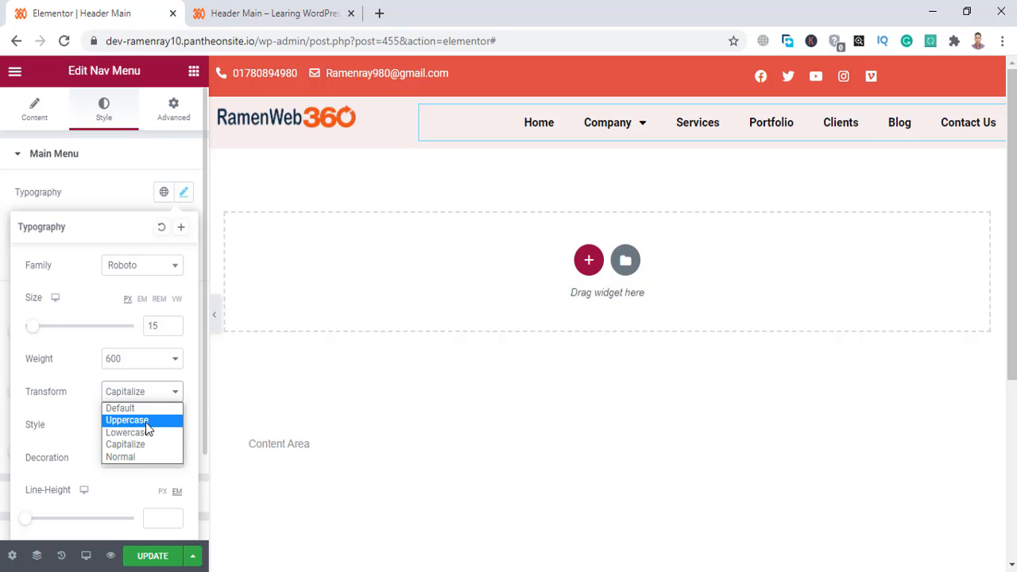
{"action": "left_click", "coordinate": [145, 422]}
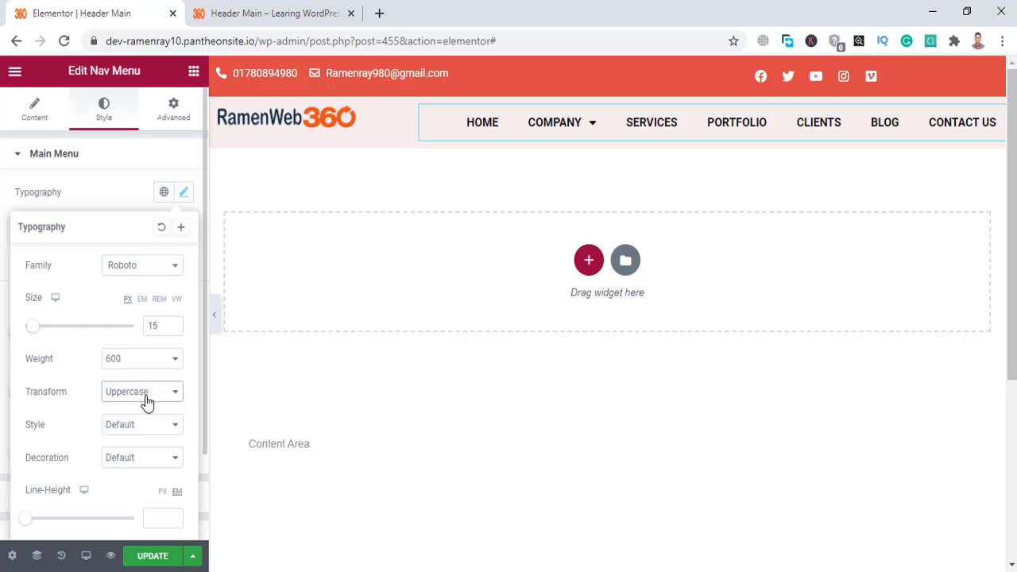
{"action": "left_click", "coordinate": [148, 397]}
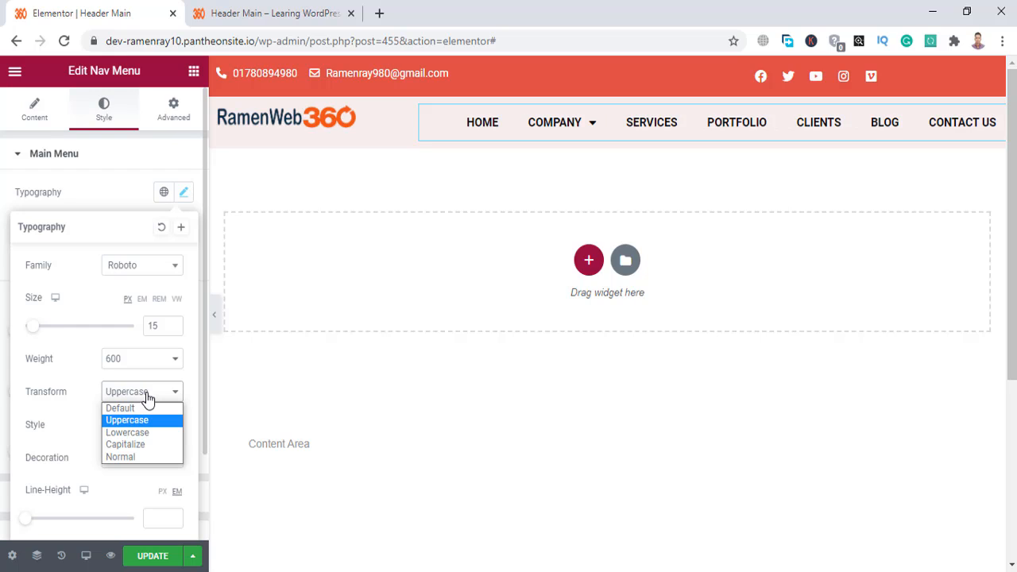
{"action": "left_click", "coordinate": [148, 443]}
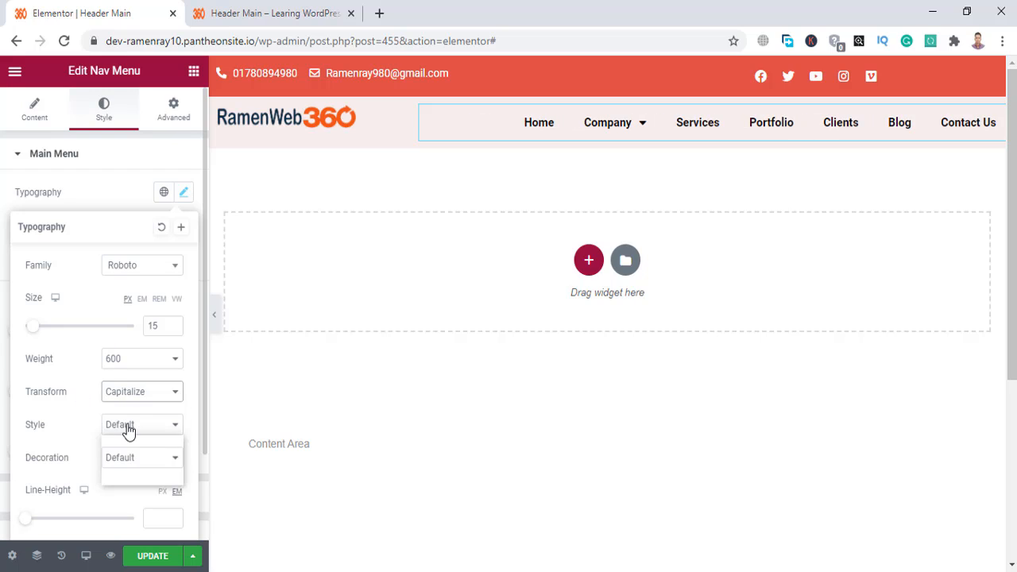
Try italic and underline, then leave menu Style and Decoration at Default.
{"action": "left_click", "coordinate": [127, 426]}
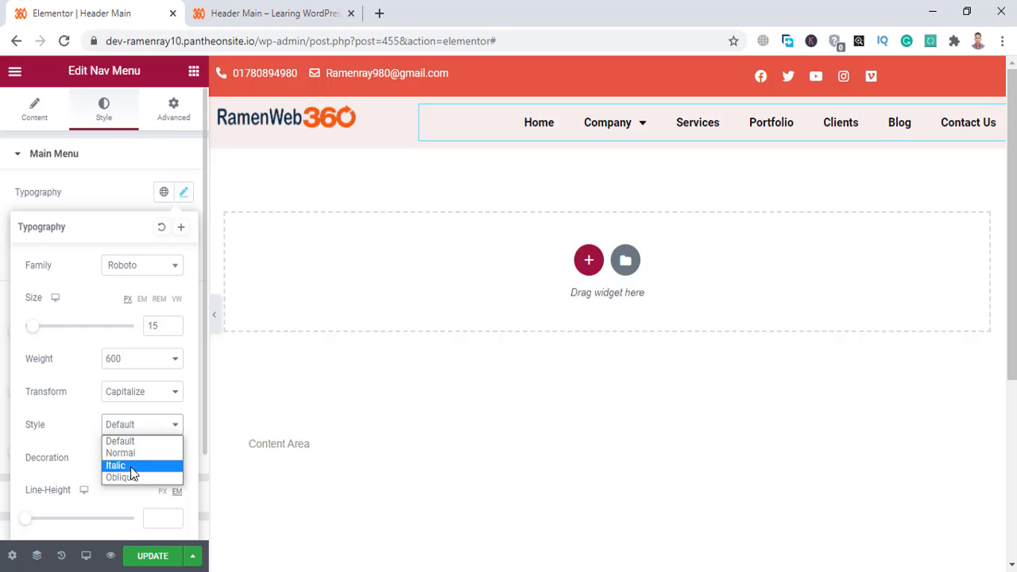
{"action": "left_click", "coordinate": [130, 466]}
{"action": "left_click", "coordinate": [140, 431]}
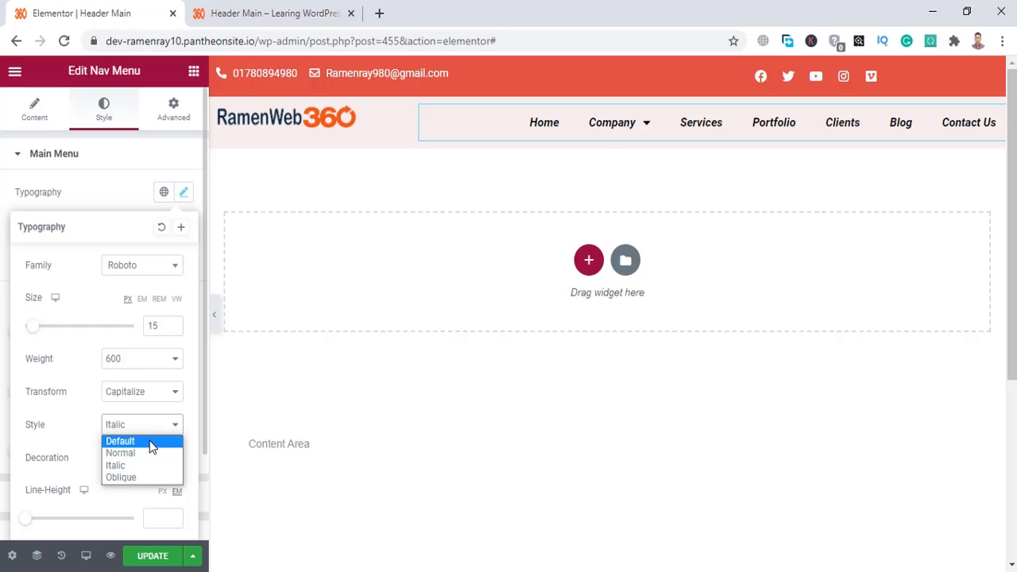
{"action": "left_click", "coordinate": [149, 440]}
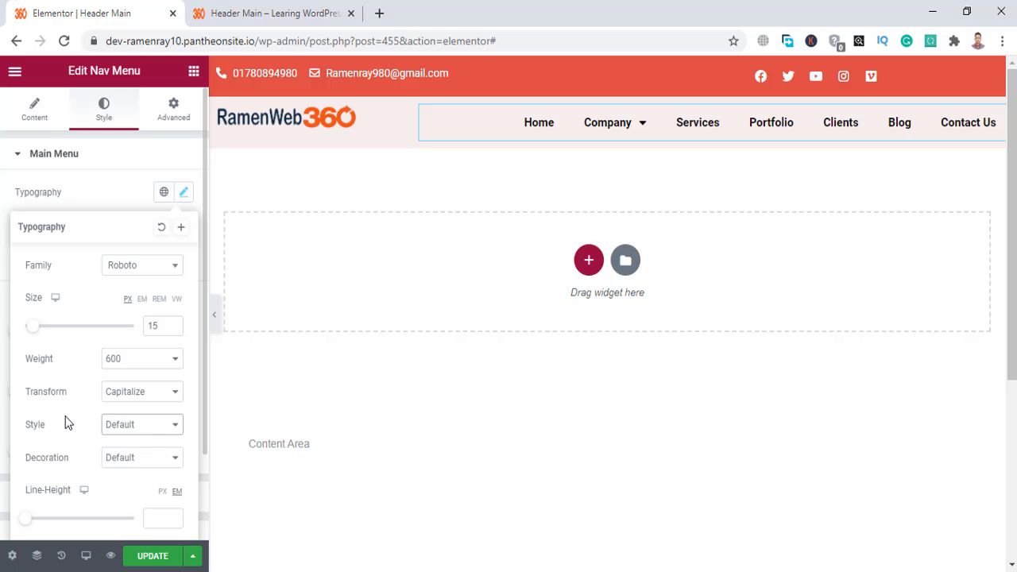
{"action": "scroll", "coordinate": [67, 422], "scroll_direction": "down", "scroll_amount": 2}
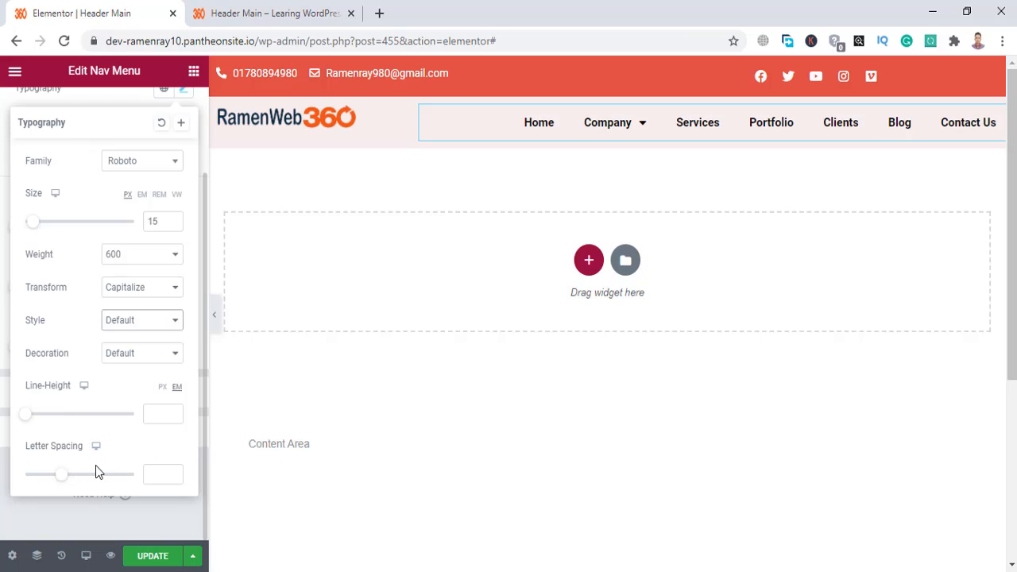
{"action": "left_click", "coordinate": [142, 356]}
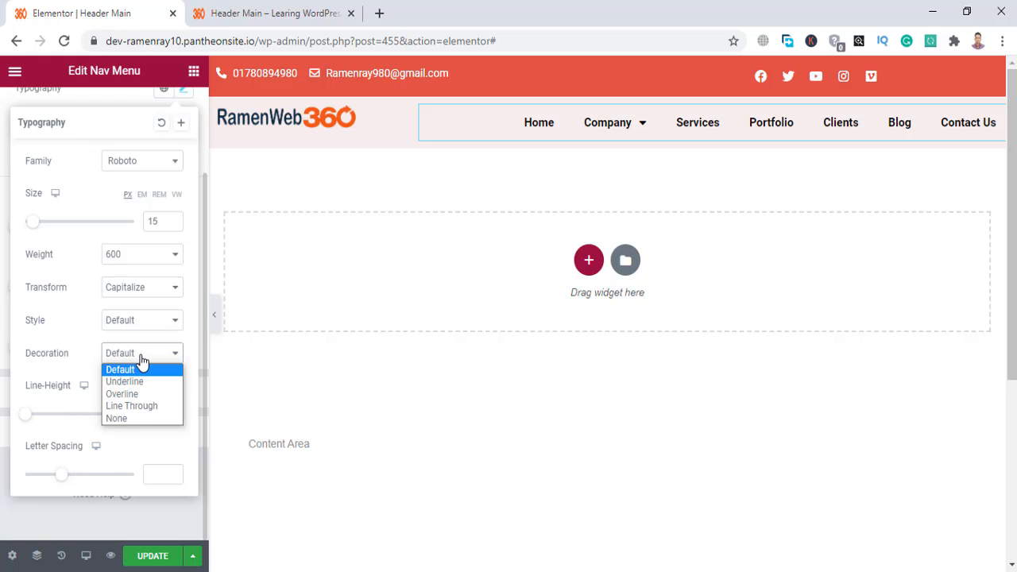
{"action": "left_click", "coordinate": [150, 355]}
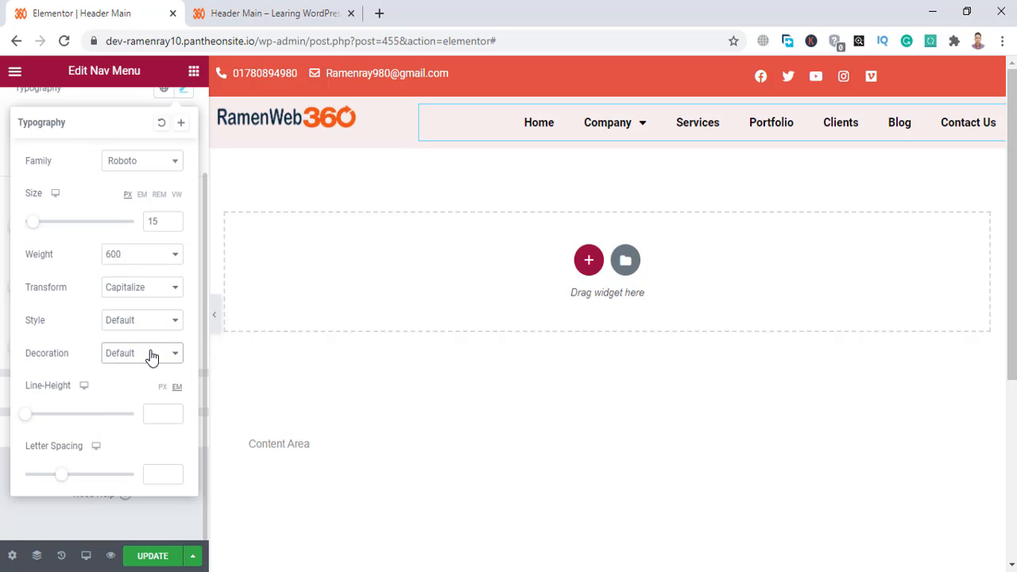
{"action": "left_click", "coordinate": [150, 354]}
{"action": "left_click", "coordinate": [139, 382]}
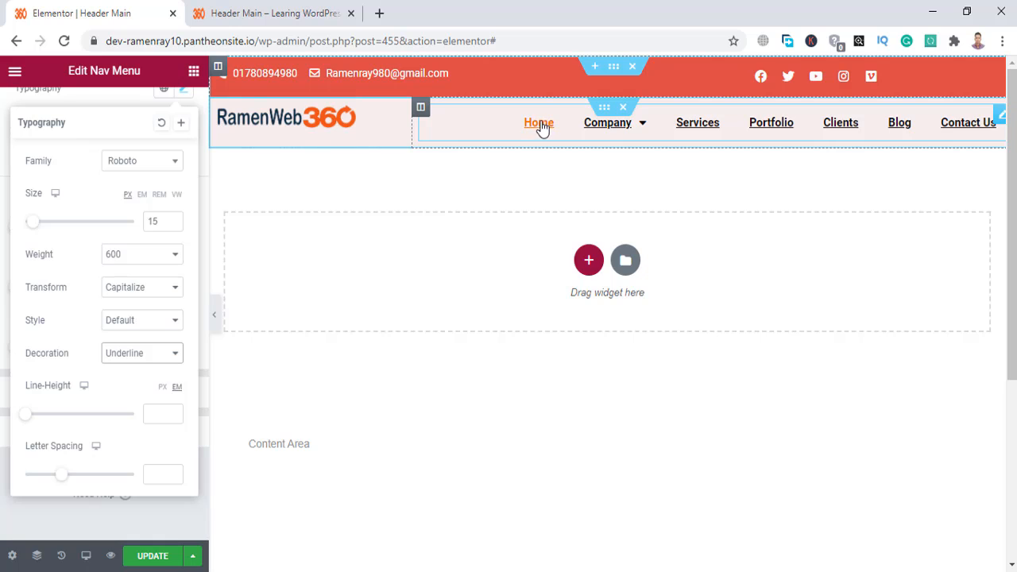
{"action": "left_click", "coordinate": [135, 354]}
{"action": "left_click", "coordinate": [132, 368]}
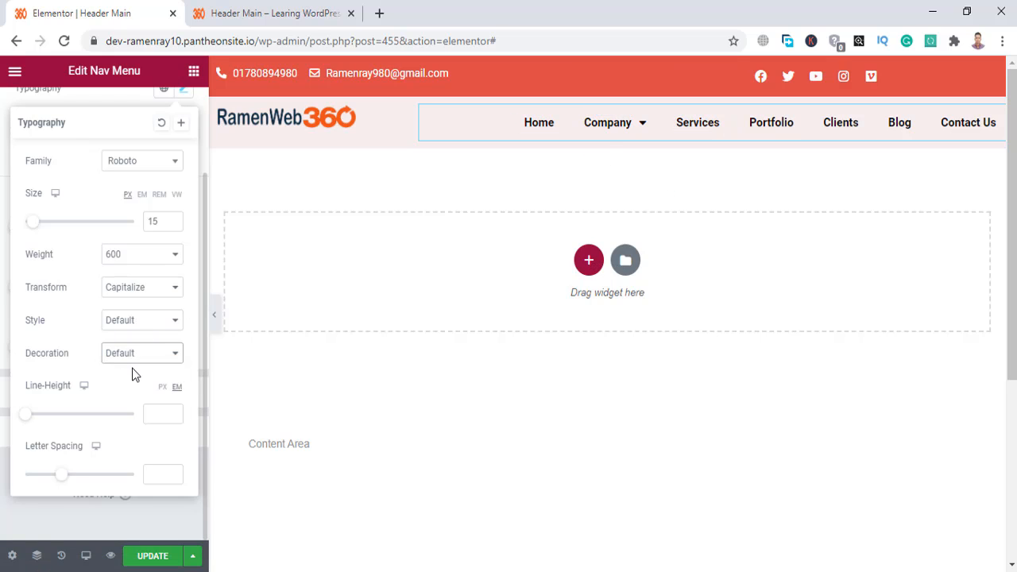
{"action": "left_click", "coordinate": [153, 561]}
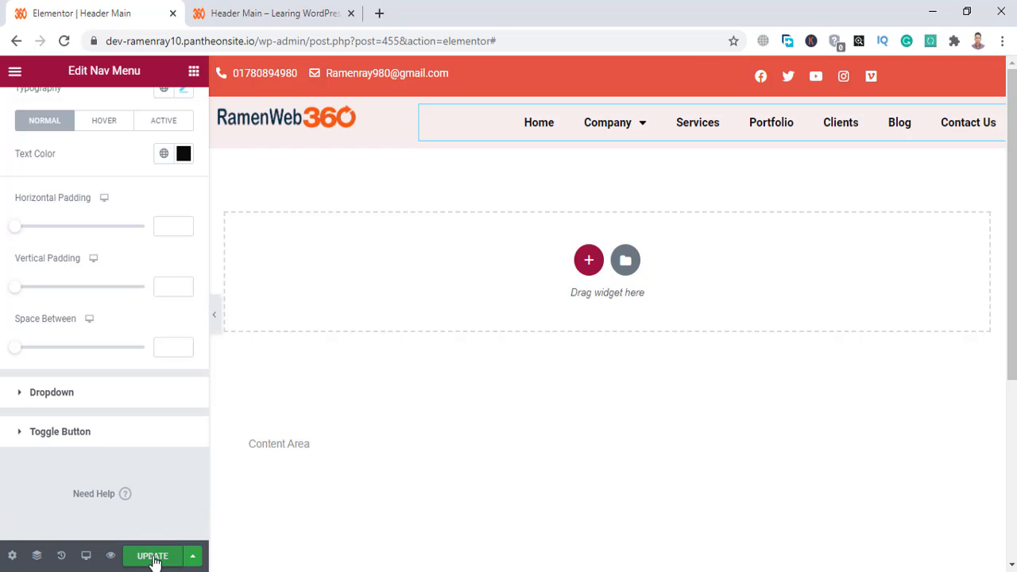
Save the Header Main template with Update and scroll the canvas to check it.
{"action": "left_click", "coordinate": [154, 559]}
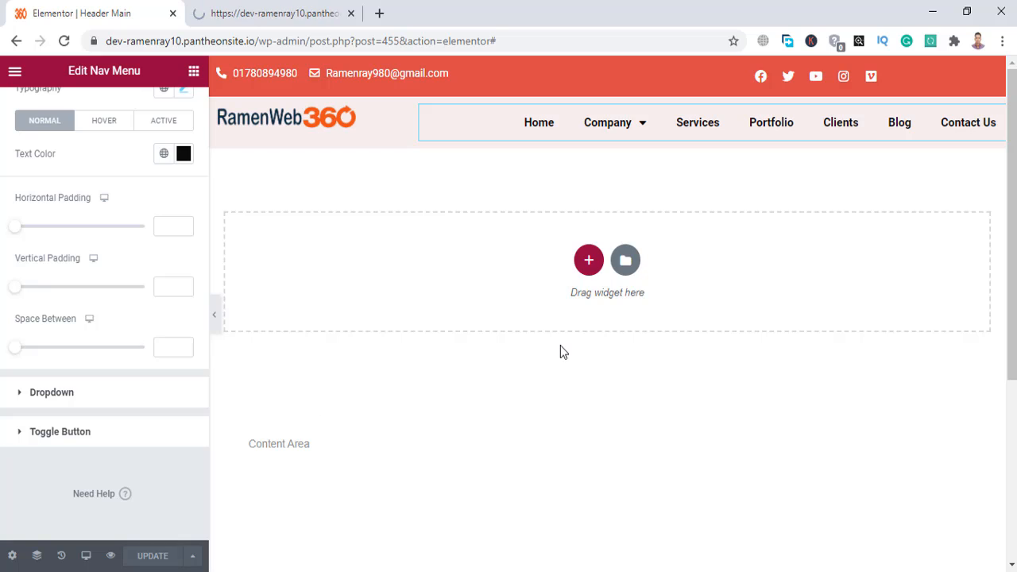
{"action": "scroll", "coordinate": [560, 352], "scroll_direction": "down", "scroll_amount": 4}
{"action": "scroll", "coordinate": [560, 352], "scroll_direction": "up", "scroll_amount": 4}
{"action": "scroll", "coordinate": [561, 354], "scroll_direction": "down", "scroll_amount": 3}
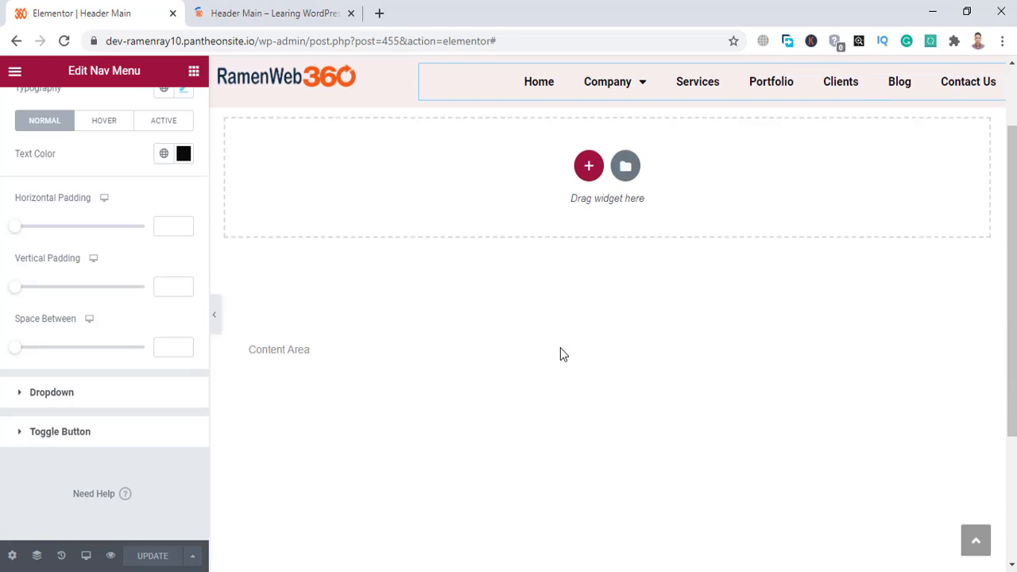
{"action": "scroll", "coordinate": [560, 354], "scroll_direction": "up", "scroll_amount": 3}
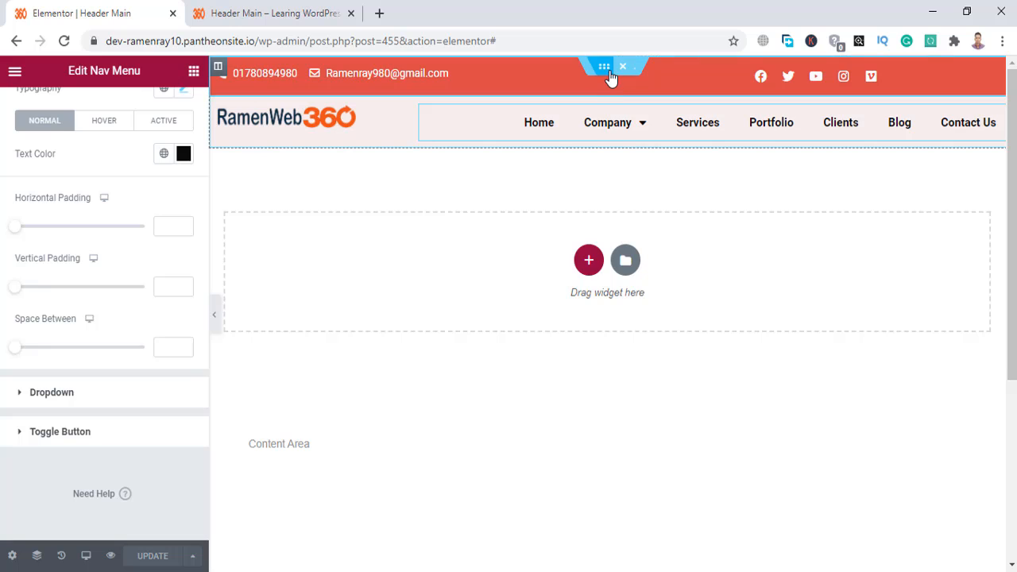
Set the phone-and-email column's margin and padding to 0.
{"action": "left_click", "coordinate": [606, 70]}
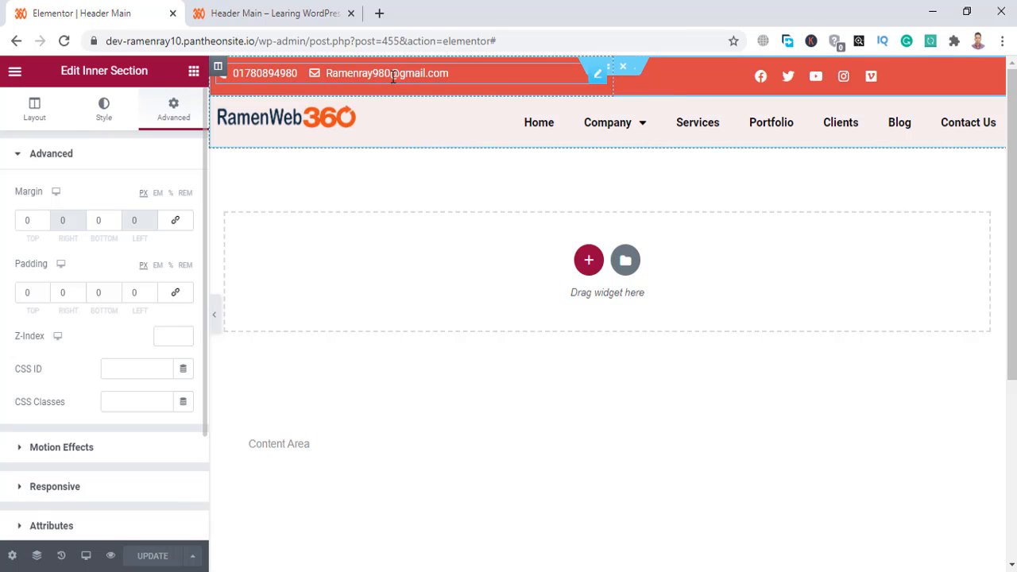
{"action": "left_click", "coordinate": [218, 70]}
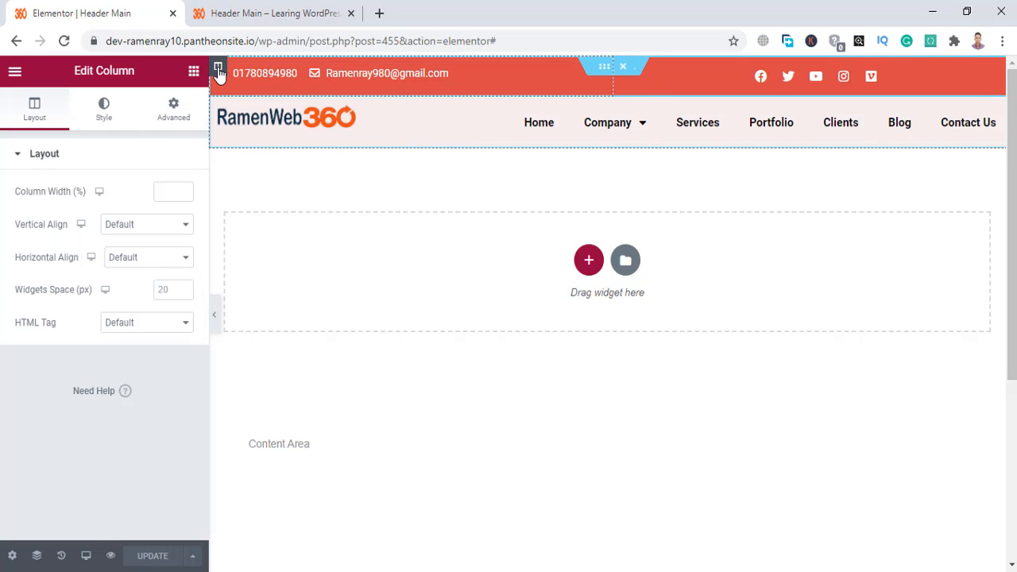
{"action": "left_click", "coordinate": [174, 112]}
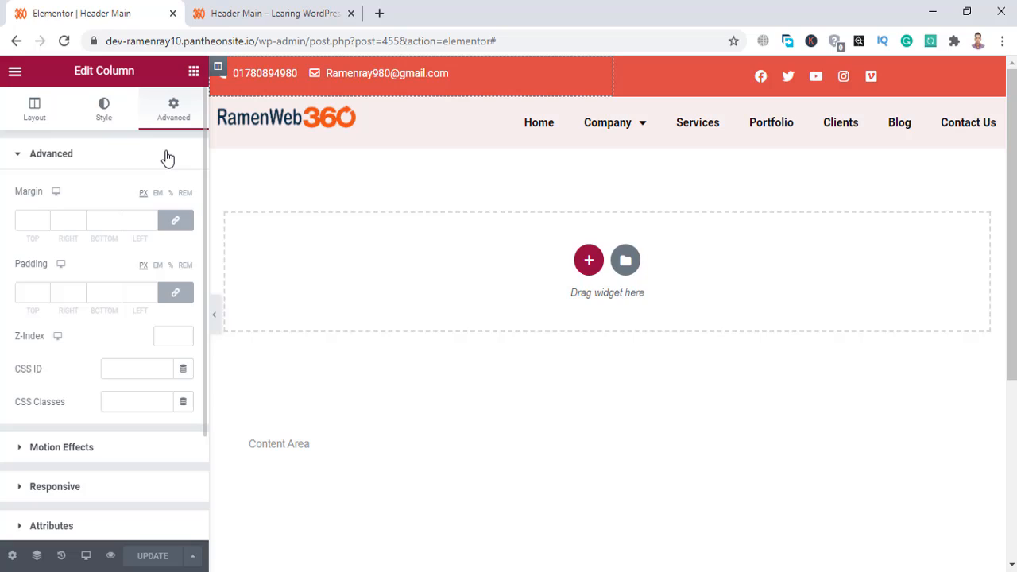
{"action": "left_click", "coordinate": [178, 222]}
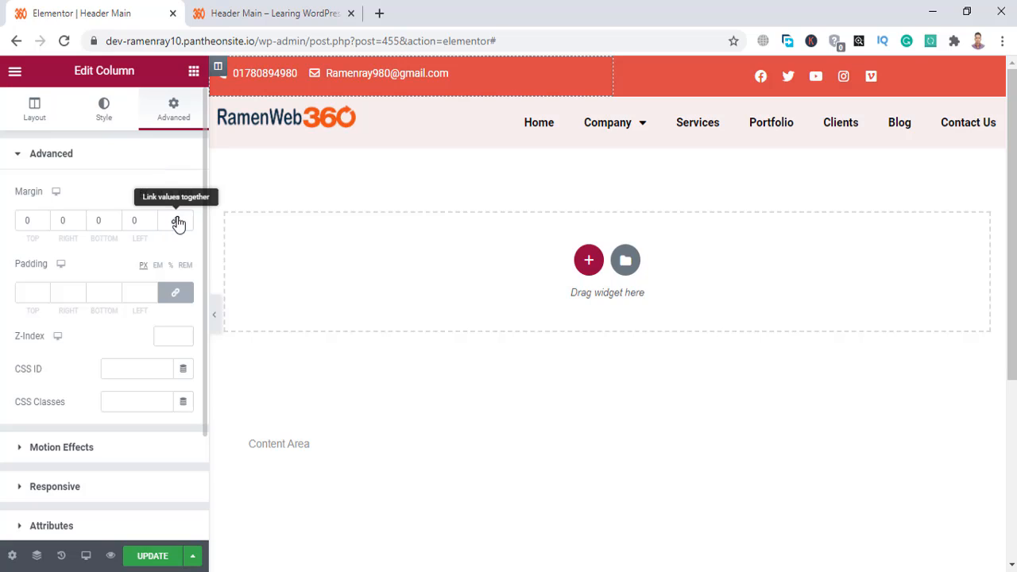
{"action": "left_click", "coordinate": [178, 295]}
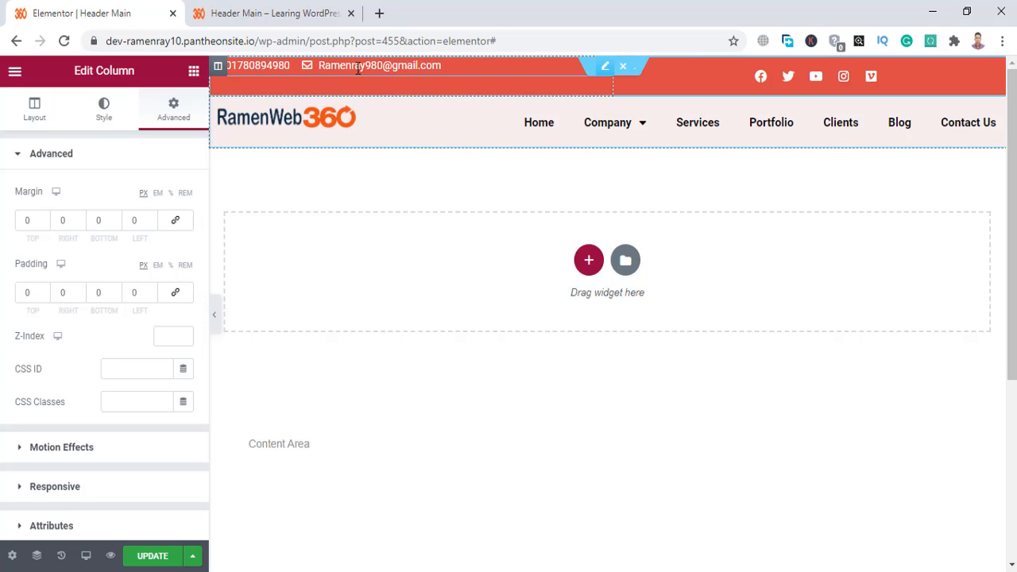
Unlink the contact Icon List's margin and set its top margin to 13 px.
{"action": "left_click", "coordinate": [524, 70]}
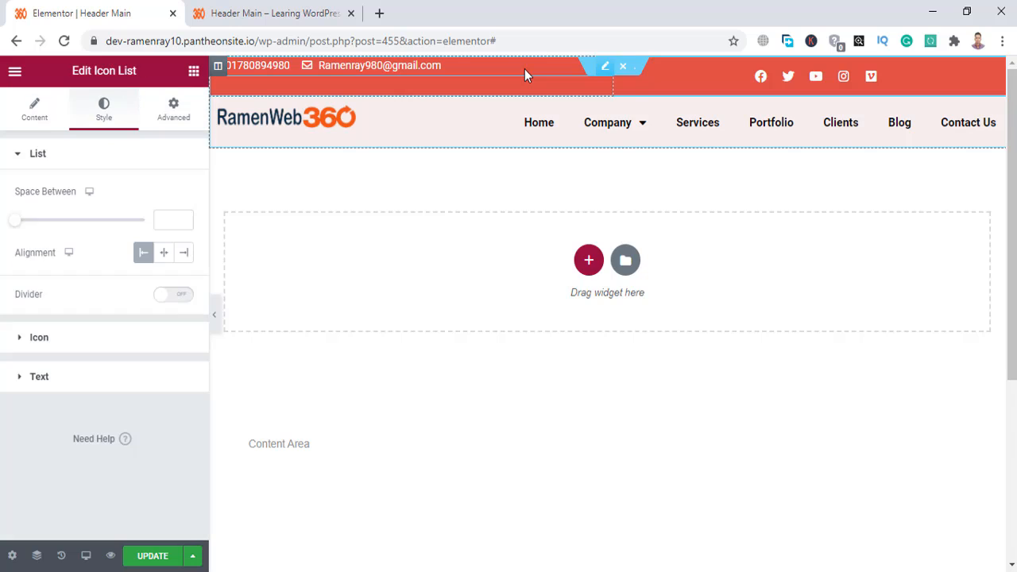
{"action": "left_click", "coordinate": [183, 119]}
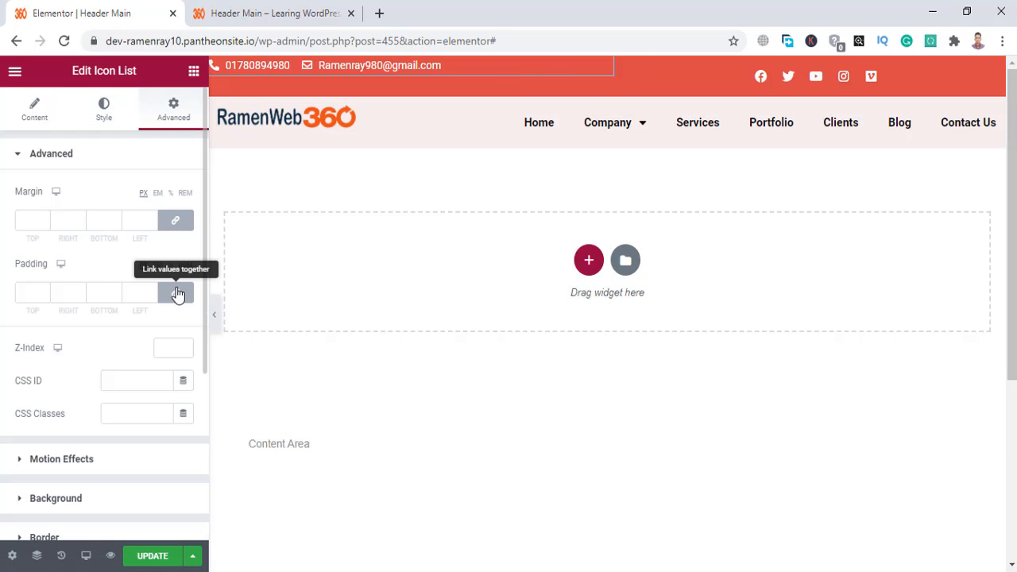
{"action": "left_click", "coordinate": [176, 220]}
{"action": "left_click", "coordinate": [45, 218]}
{"action": "left_click", "coordinate": [44, 218]}
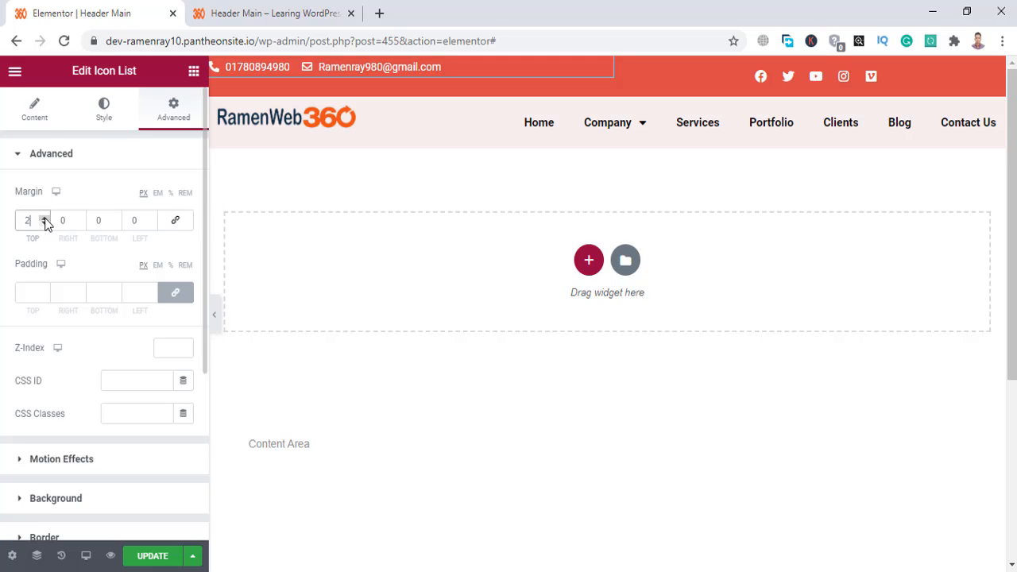
{"action": "left_click", "coordinate": [44, 218]}
{"action": "left_click", "coordinate": [44, 218]}
{"action": "left_click", "coordinate": [44, 218]}
{"action": "double_click", "coordinate": [44, 218]}
{"action": "left_click", "coordinate": [44, 218]}
{"action": "left_click", "coordinate": [44, 218]}
{"action": "left_click", "coordinate": [43, 218]}
{"action": "left_click", "coordinate": [44, 218]}
{"action": "left_click", "coordinate": [44, 218]}
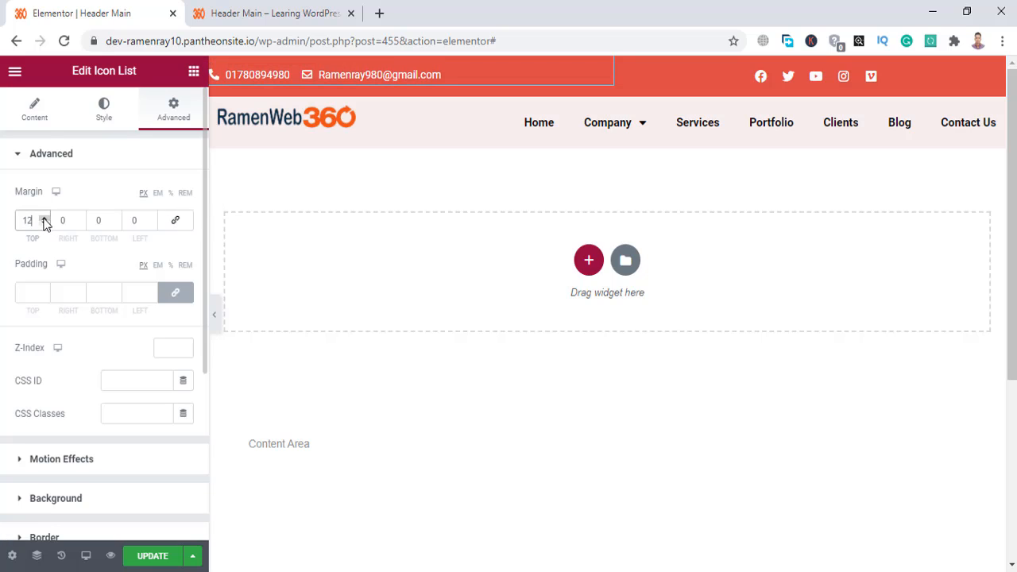
{"action": "left_click", "coordinate": [44, 218]}
{"action": "left_click", "coordinate": [44, 218]}
{"action": "left_click", "coordinate": [45, 224]}
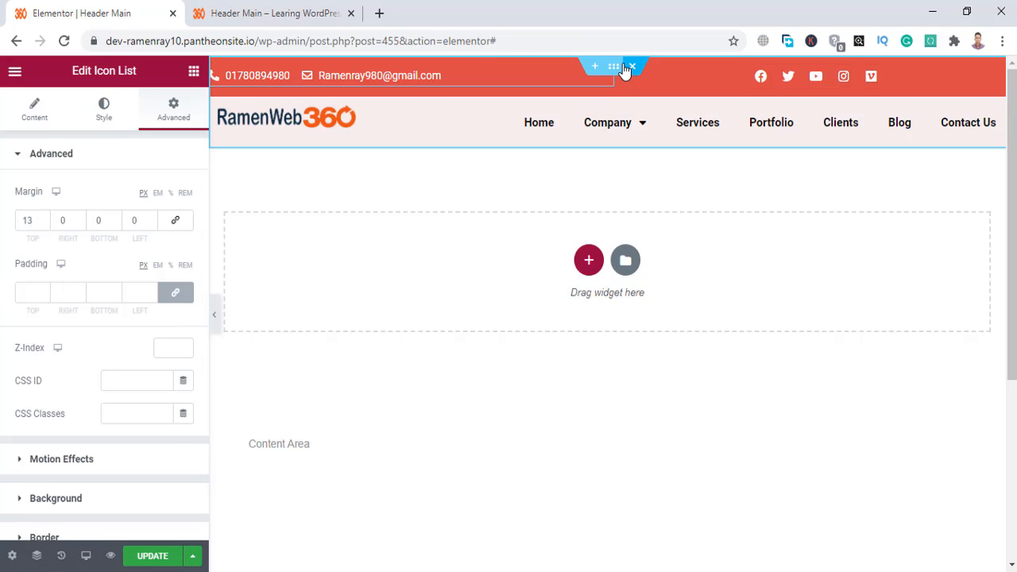
Set the social icons column's padding to 0.
{"action": "left_click", "coordinate": [624, 68]}
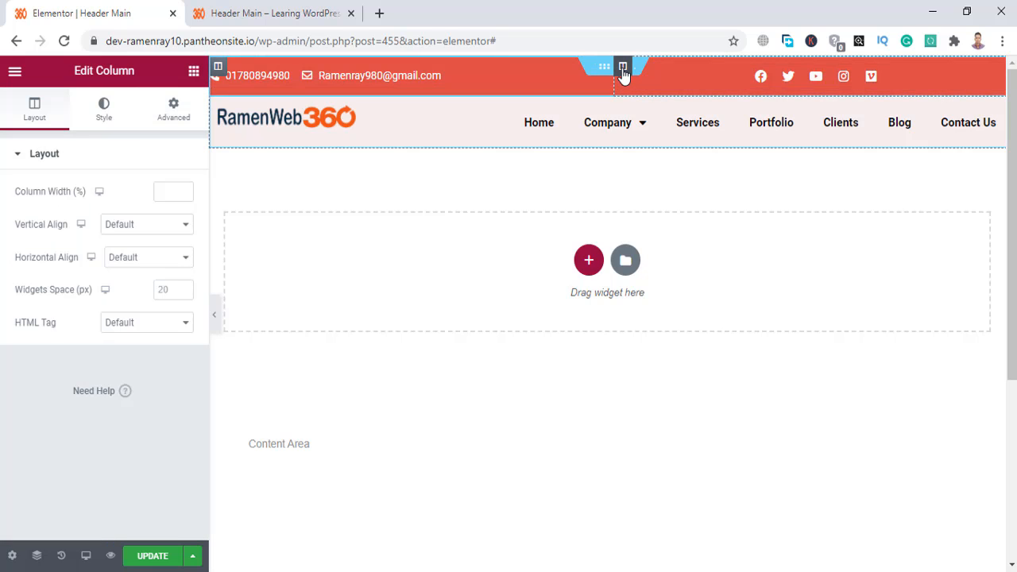
{"action": "left_click", "coordinate": [173, 110]}
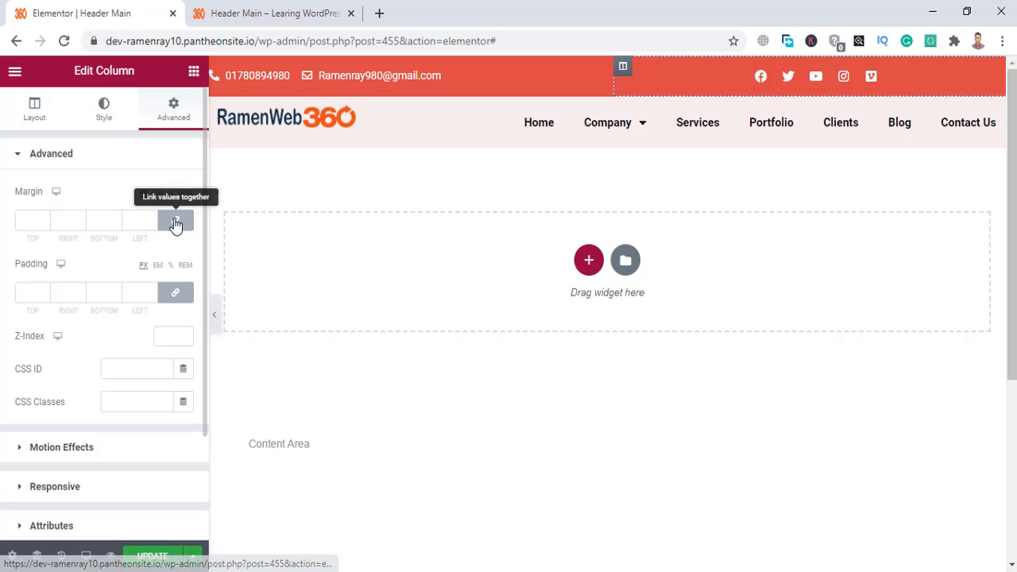
{"action": "left_click", "coordinate": [177, 300]}
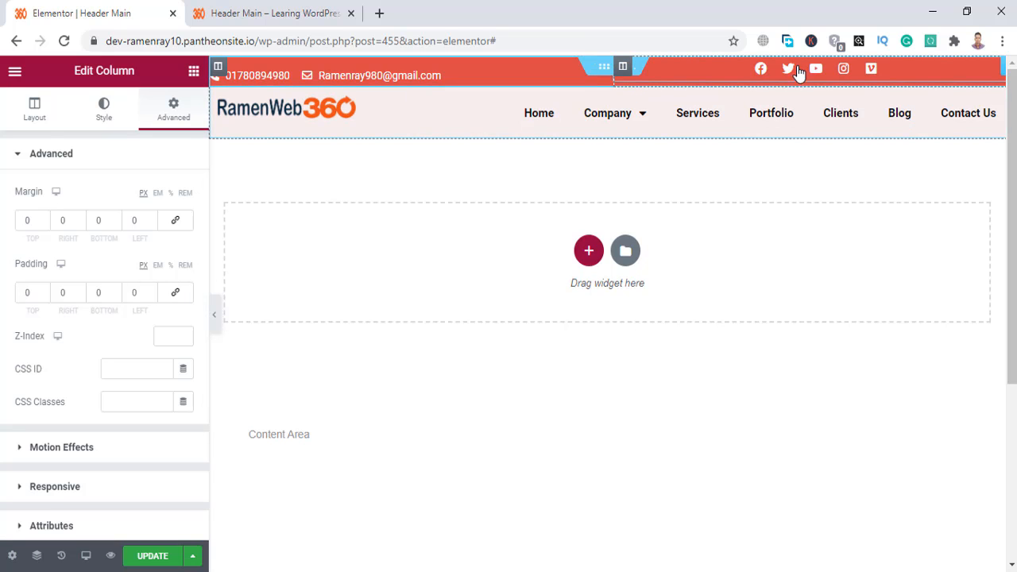
Unlink the Social Icons margin and raise its top margin to 4 px.
{"action": "left_click", "coordinate": [685, 70]}
{"action": "left_click", "coordinate": [174, 114]}
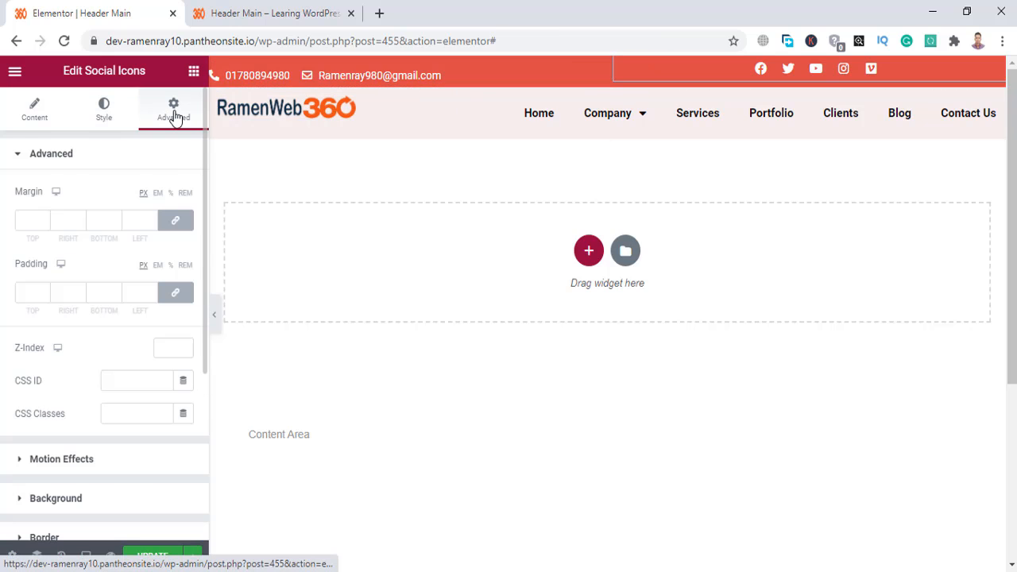
{"action": "left_click", "coordinate": [175, 222]}
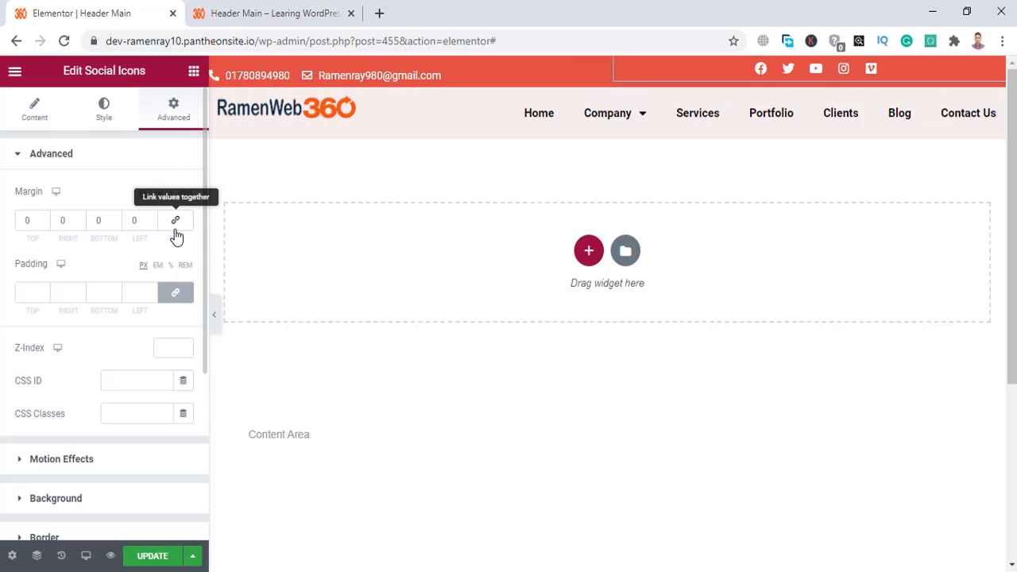
{"action": "left_click", "coordinate": [43, 218]}
{"action": "left_click", "coordinate": [44, 217]}
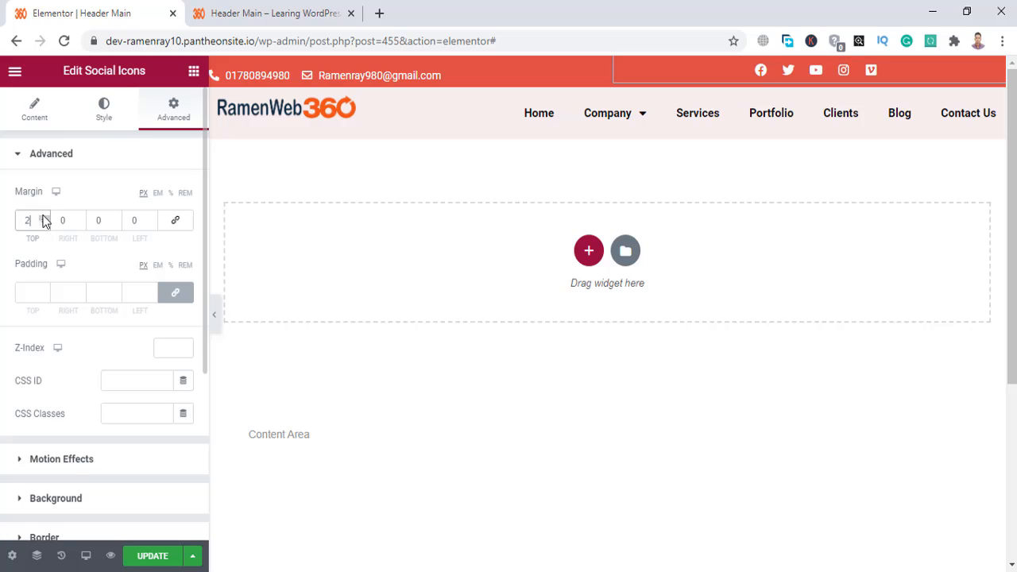
{"action": "left_click", "coordinate": [43, 218]}
{"action": "left_click", "coordinate": [44, 217]}
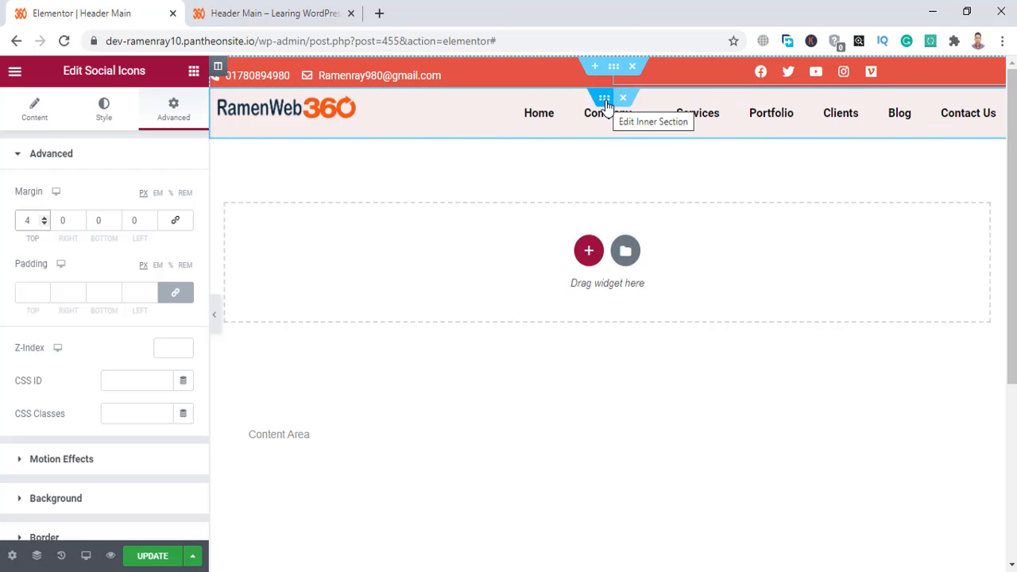
Give the pink Inner Section 8 px top and bottom padding and save with Update.
{"action": "left_click", "coordinate": [605, 101]}
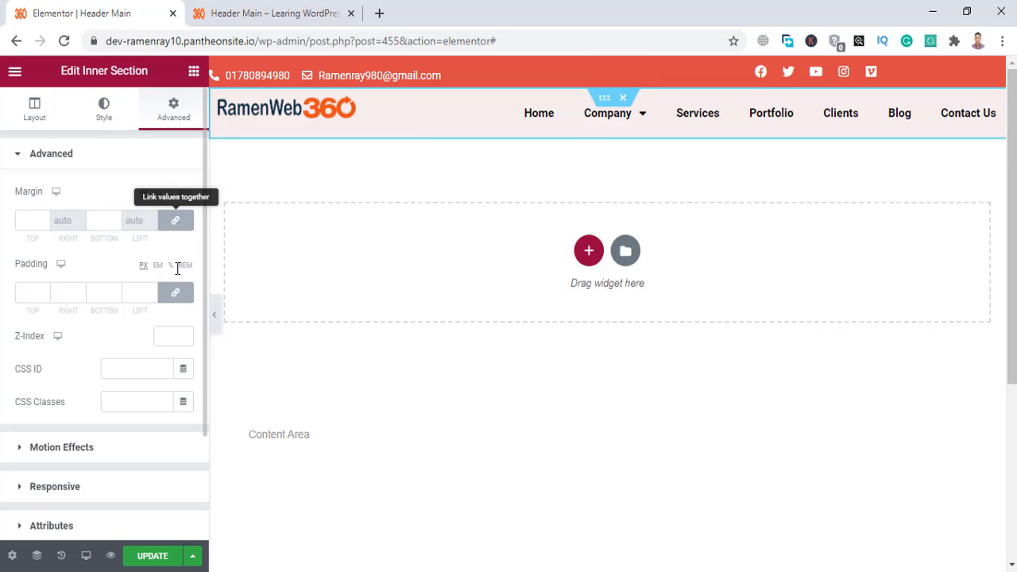
{"action": "left_click", "coordinate": [177, 295]}
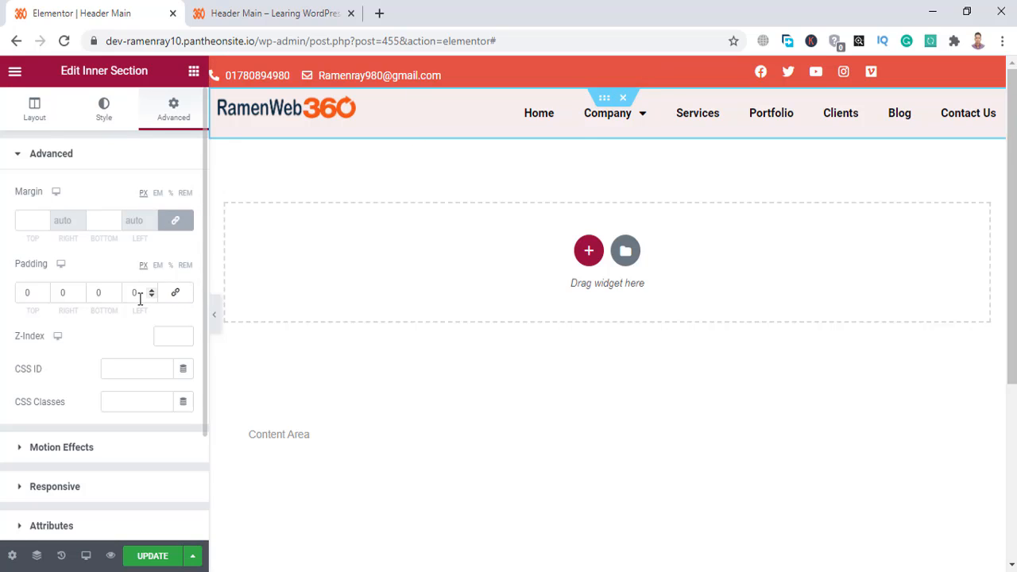
{"action": "left_click", "coordinate": [42, 290]}
{"action": "left_click", "coordinate": [43, 290]}
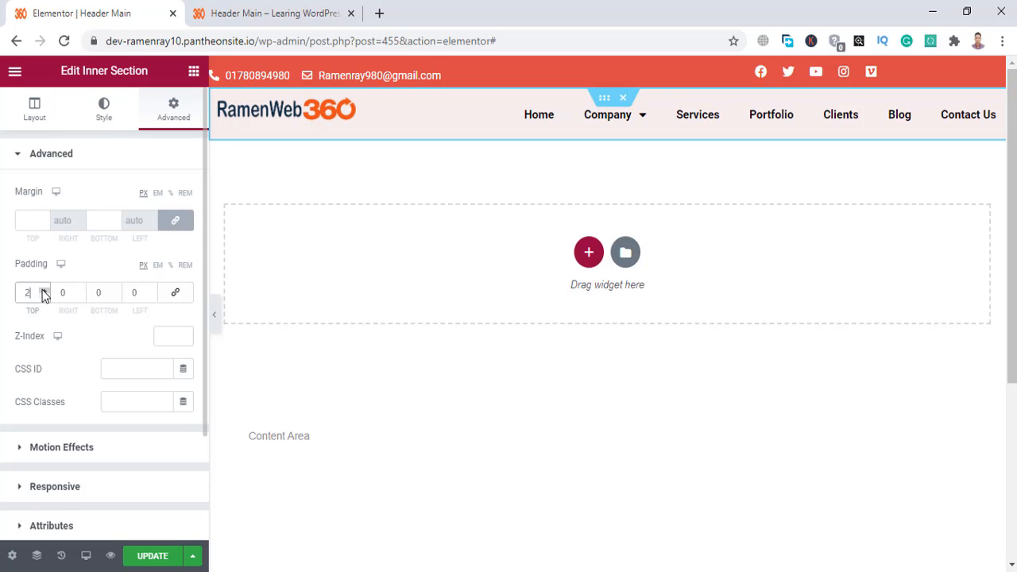
{"action": "left_click", "coordinate": [43, 290]}
{"action": "left_click", "coordinate": [43, 290]}
{"action": "left_click", "coordinate": [43, 290]}
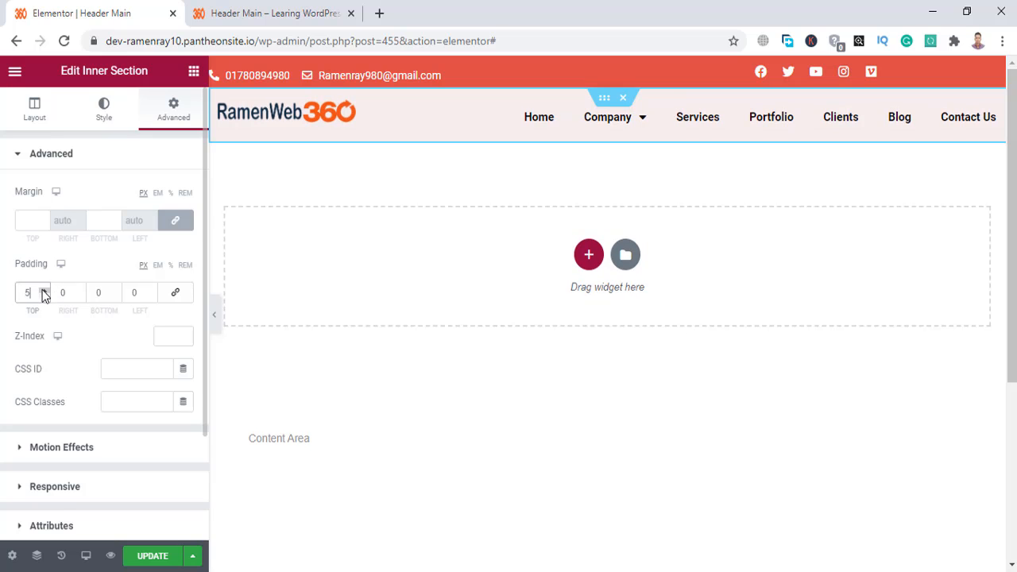
{"action": "left_click", "coordinate": [42, 290]}
{"action": "left_click", "coordinate": [43, 290]}
{"action": "left_click", "coordinate": [43, 290]}
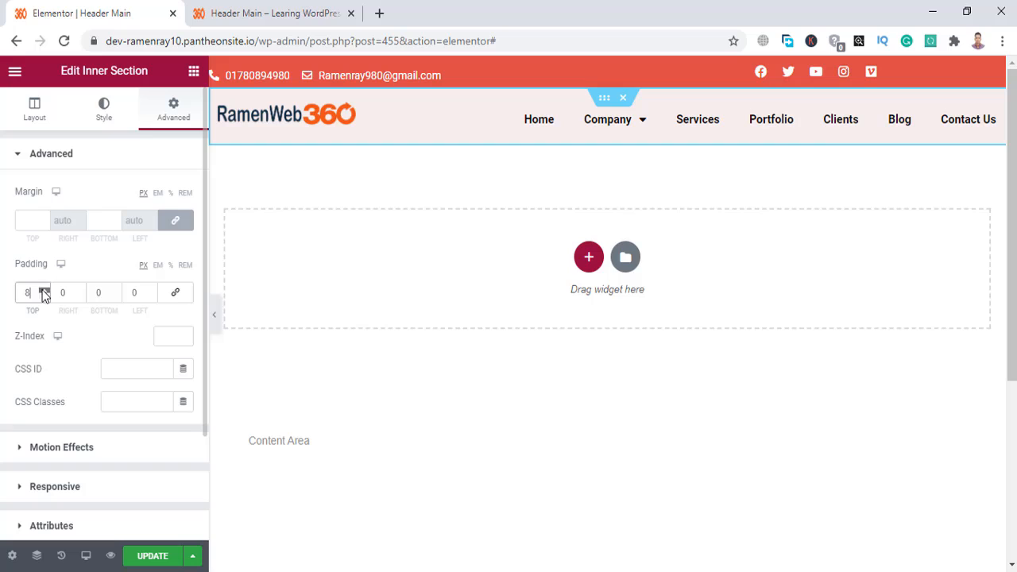
{"action": "left_click", "coordinate": [116, 291]}
{"action": "left_click", "coordinate": [116, 291]}
{"action": "left_click", "coordinate": [116, 291]}
{"action": "left_click", "coordinate": [116, 291]}
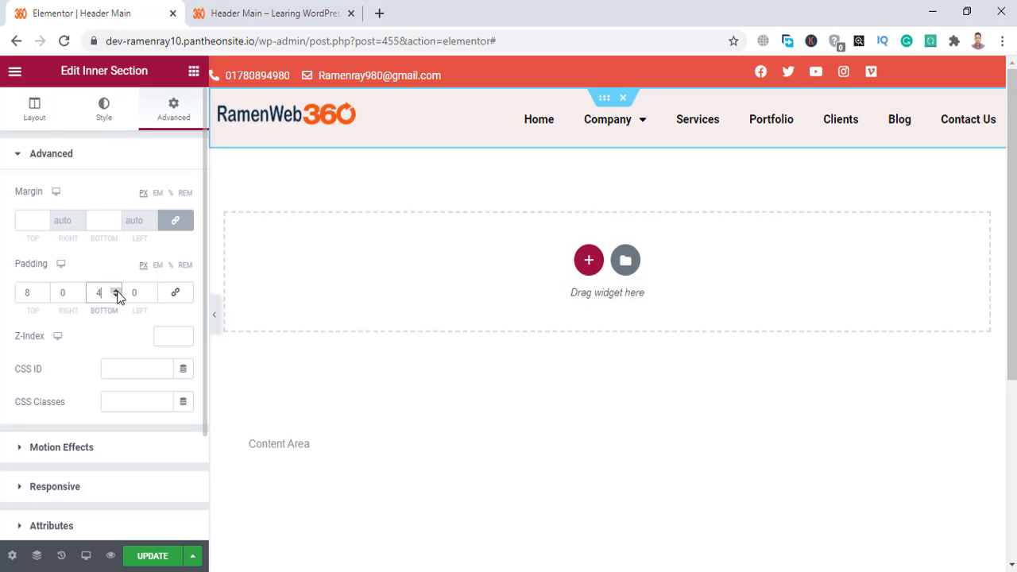
{"action": "left_click", "coordinate": [116, 291]}
{"action": "left_click", "coordinate": [116, 291]}
{"action": "left_click", "coordinate": [116, 291]}
{"action": "left_click", "coordinate": [116, 291]}
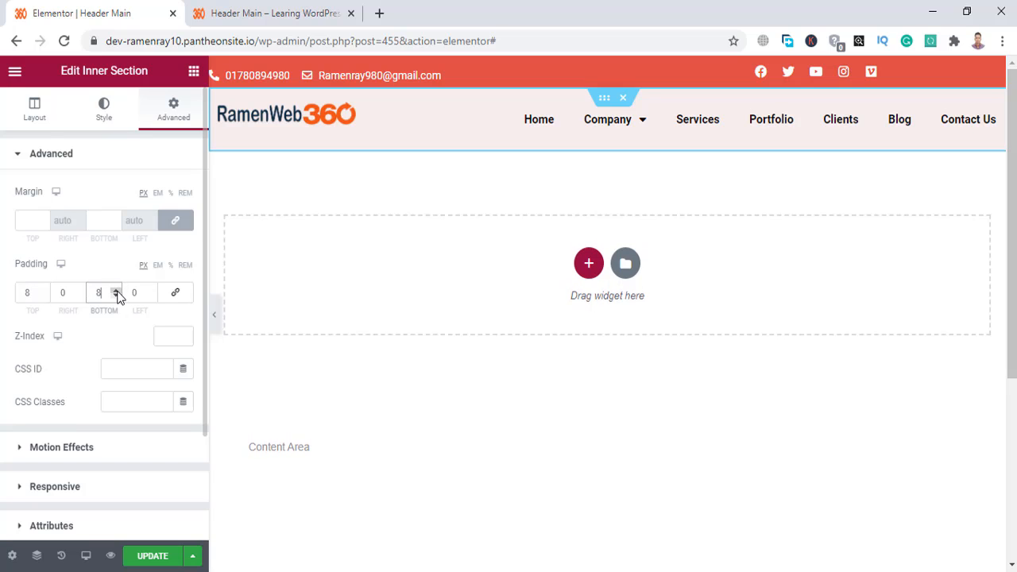
{"action": "left_click", "coordinate": [151, 557]}
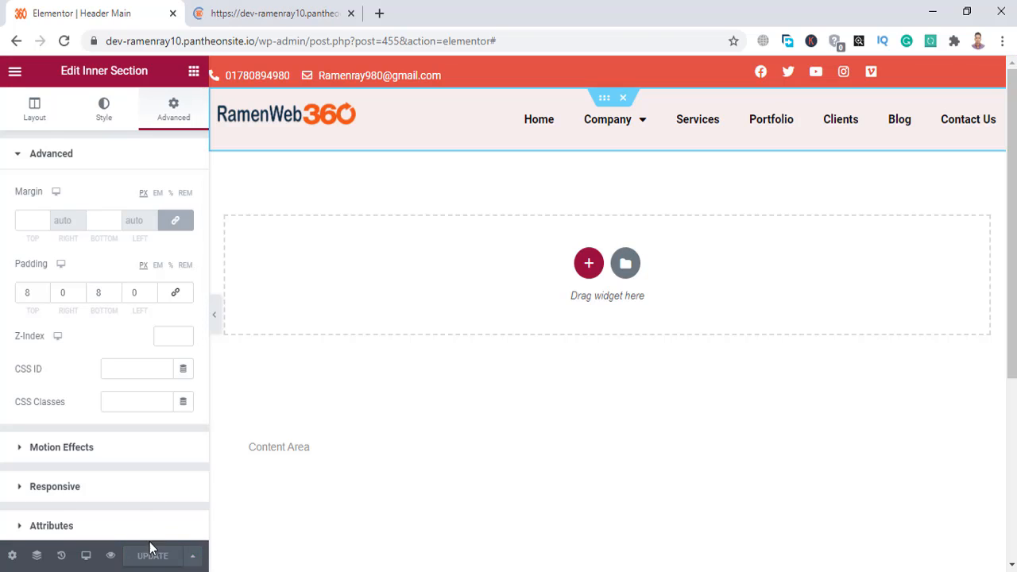
Scroll the 'Header Main – Learing WordPress' preview tab to inspect the red bar and pink row.
{"action": "left_click", "coordinate": [230, 5]}
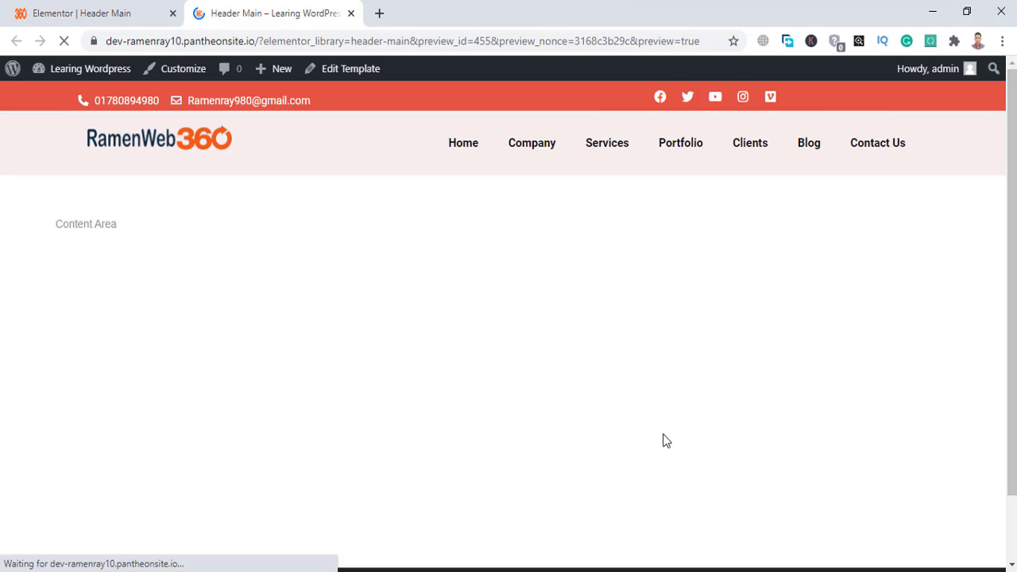
{"action": "scroll", "coordinate": [666, 441], "scroll_direction": "down", "scroll_amount": 2}
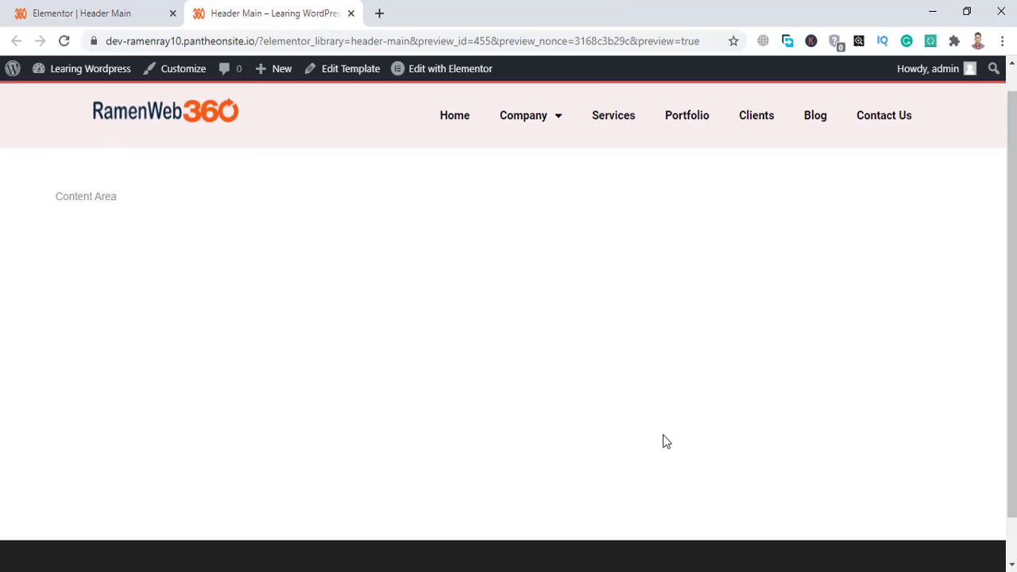
{"action": "scroll", "coordinate": [666, 442], "scroll_direction": "down", "scroll_amount": 2}
{"action": "scroll", "coordinate": [625, 309], "scroll_direction": "up", "scroll_amount": 3}
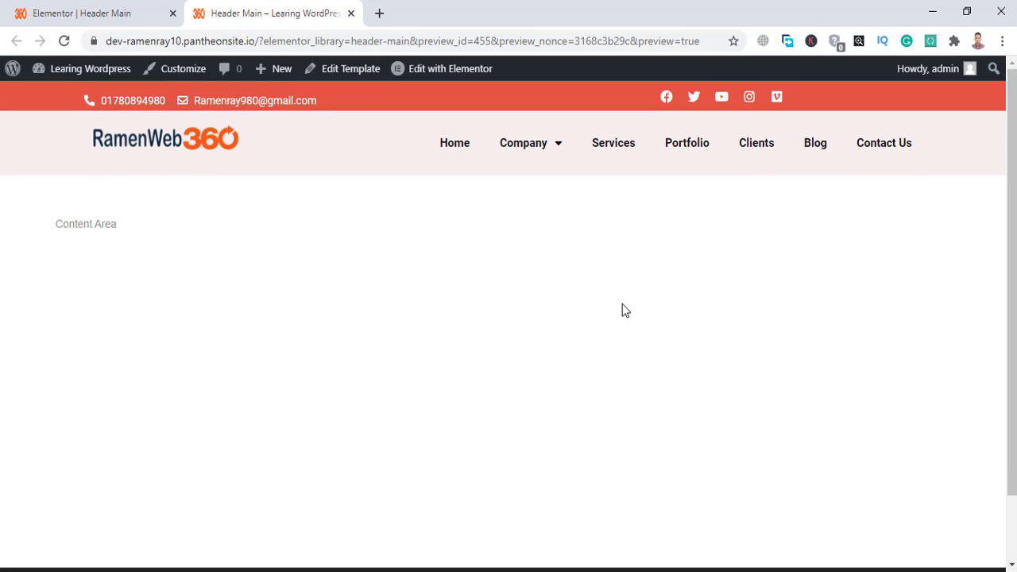
{"action": "scroll", "coordinate": [581, 265], "scroll_direction": "down", "scroll_amount": 2}
{"action": "scroll", "coordinate": [581, 266], "scroll_direction": "up", "scroll_amount": 2}
Back in the editor, drop the Icon List's Margin Top from 13 to 8 px and Update.
{"action": "left_click", "coordinate": [144, 8]}
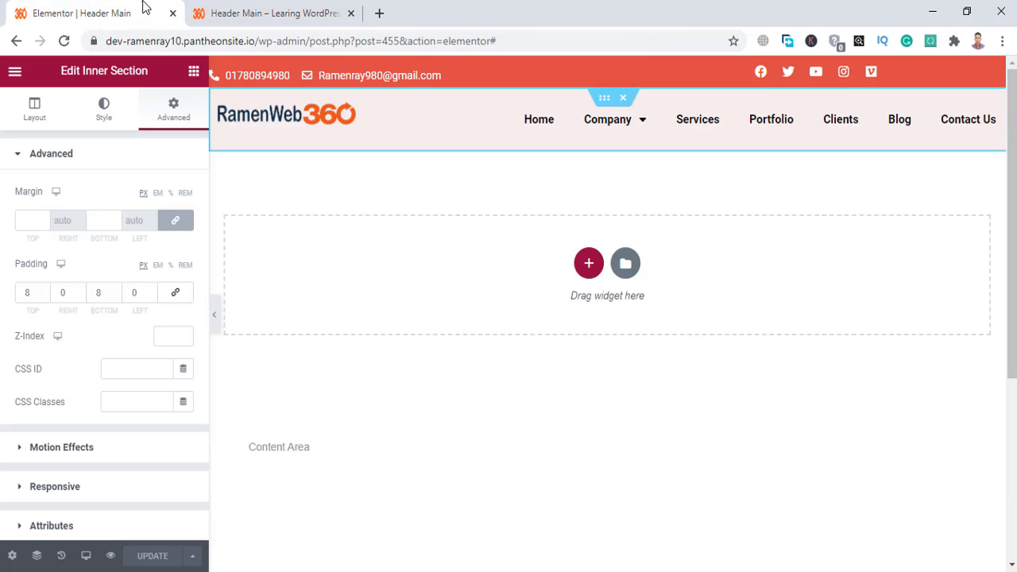
{"action": "left_click", "coordinate": [457, 71]}
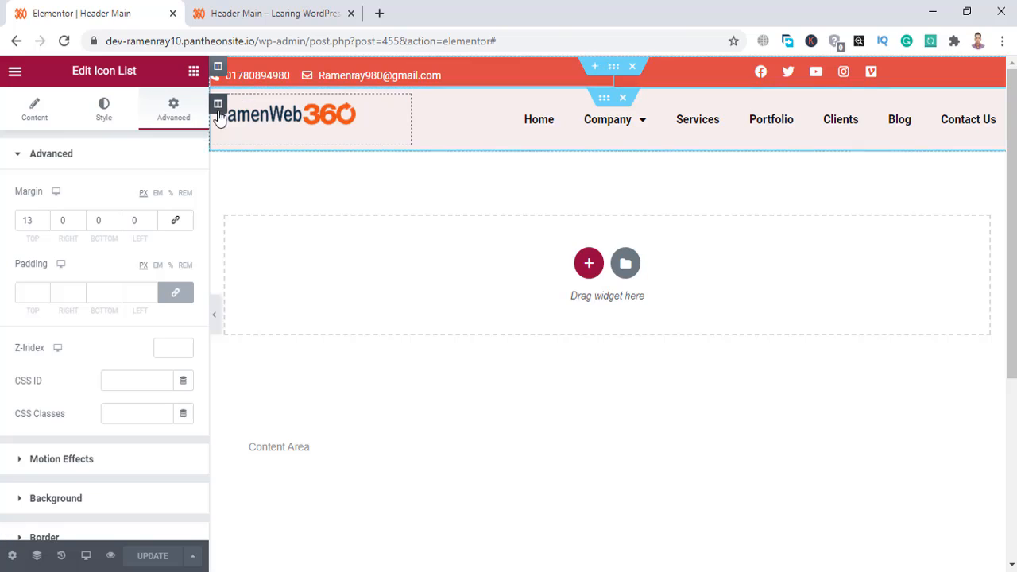
{"action": "left_click", "coordinate": [44, 223]}
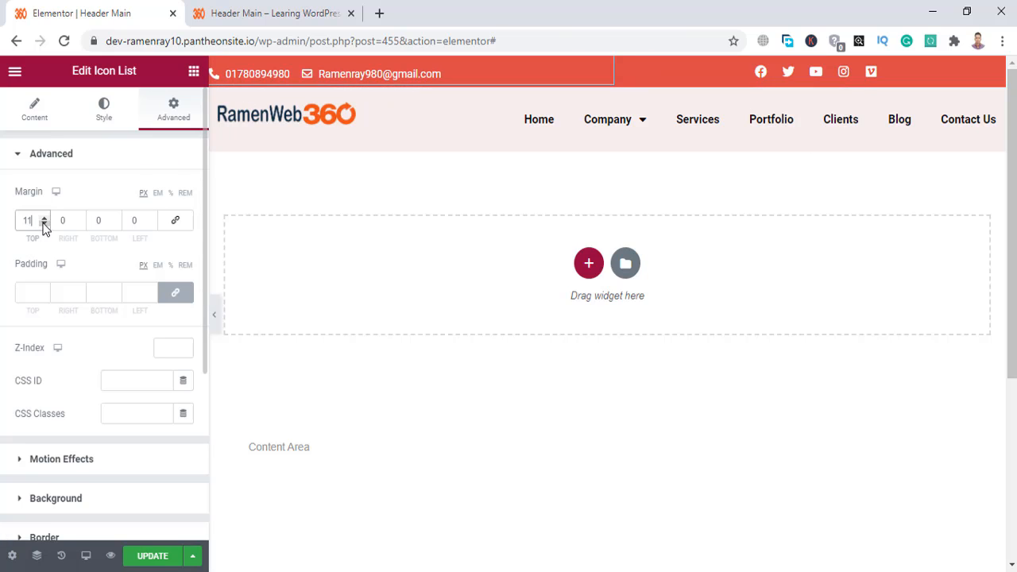
{"action": "left_click", "coordinate": [44, 224]}
{"action": "left_click", "coordinate": [43, 224]}
{"action": "left_click", "coordinate": [44, 223]}
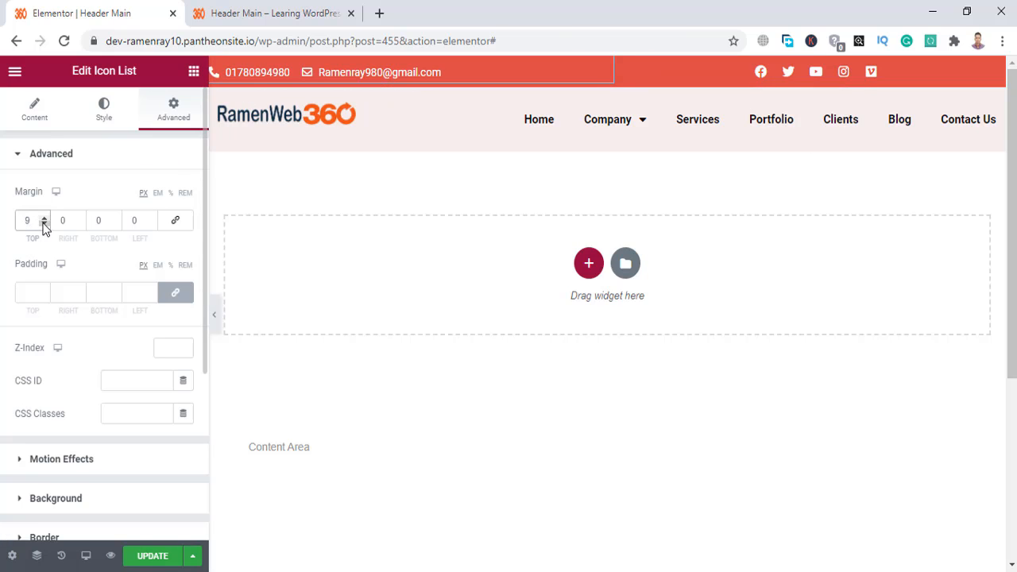
{"action": "left_click", "coordinate": [44, 223]}
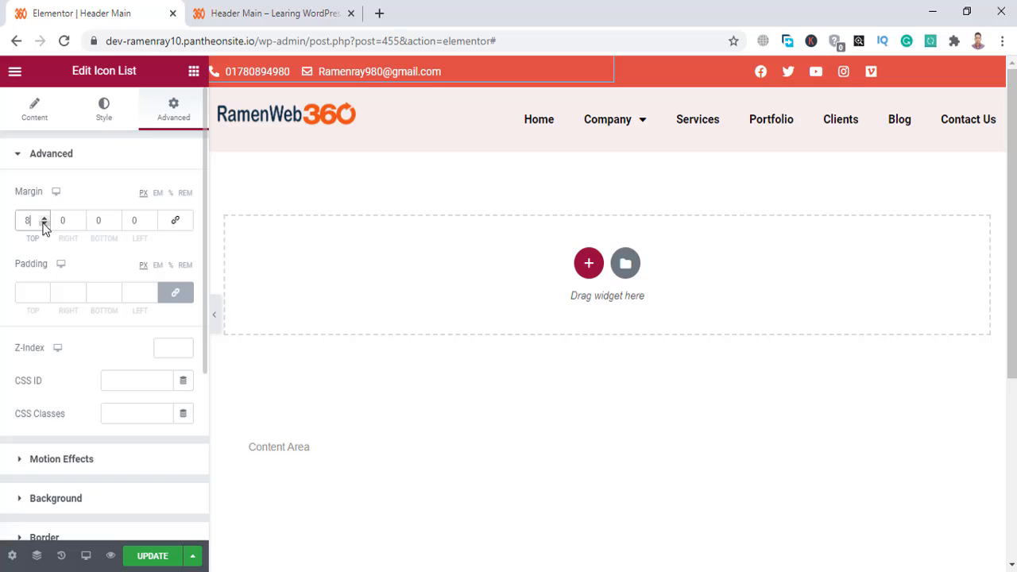
{"action": "left_click", "coordinate": [151, 557]}
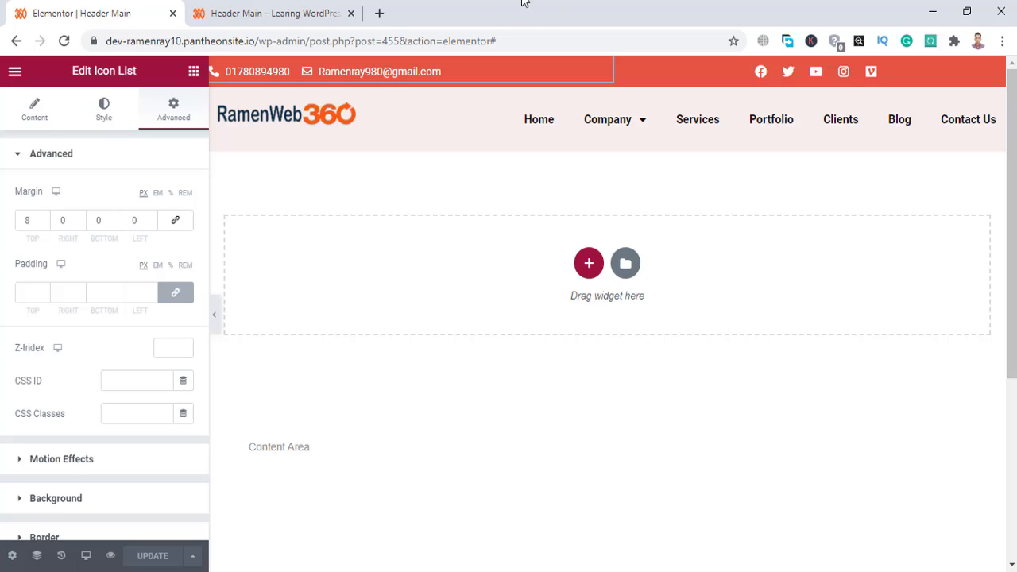
{"action": "scroll", "coordinate": [79, 347], "scroll_direction": "down", "scroll_amount": 3}
{"action": "scroll", "coordinate": [80, 347], "scroll_direction": "up", "scroll_amount": 3}
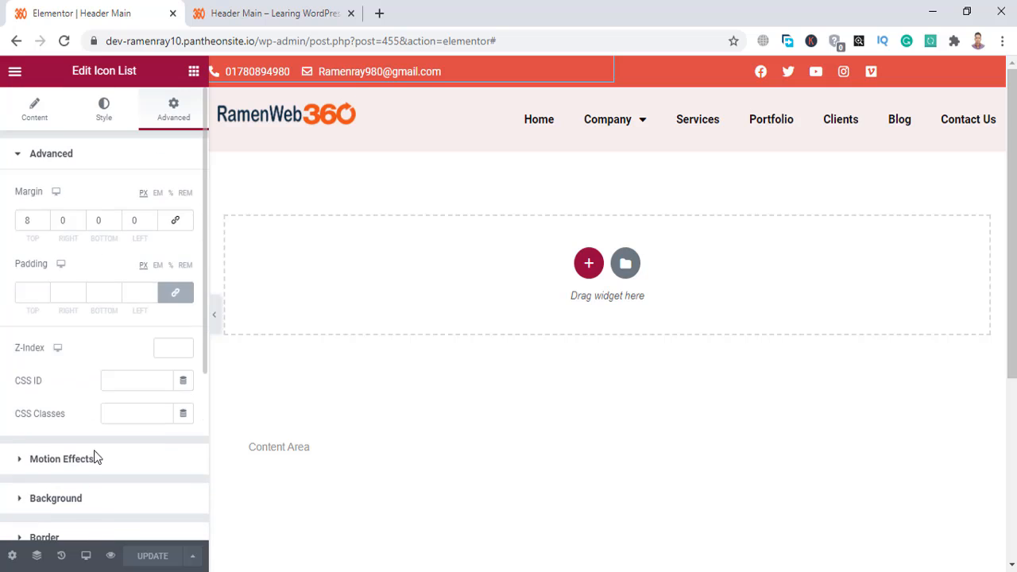
In Tablet responsive mode, set the Nav Menu's Toggle Align to Right.
{"action": "left_click", "coordinate": [88, 556]}
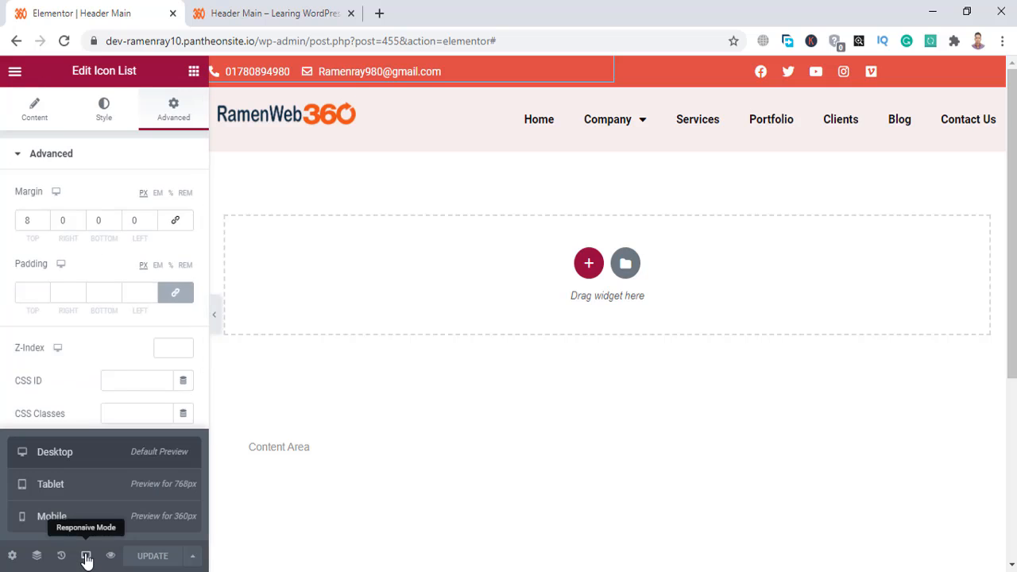
{"action": "left_click", "coordinate": [101, 494]}
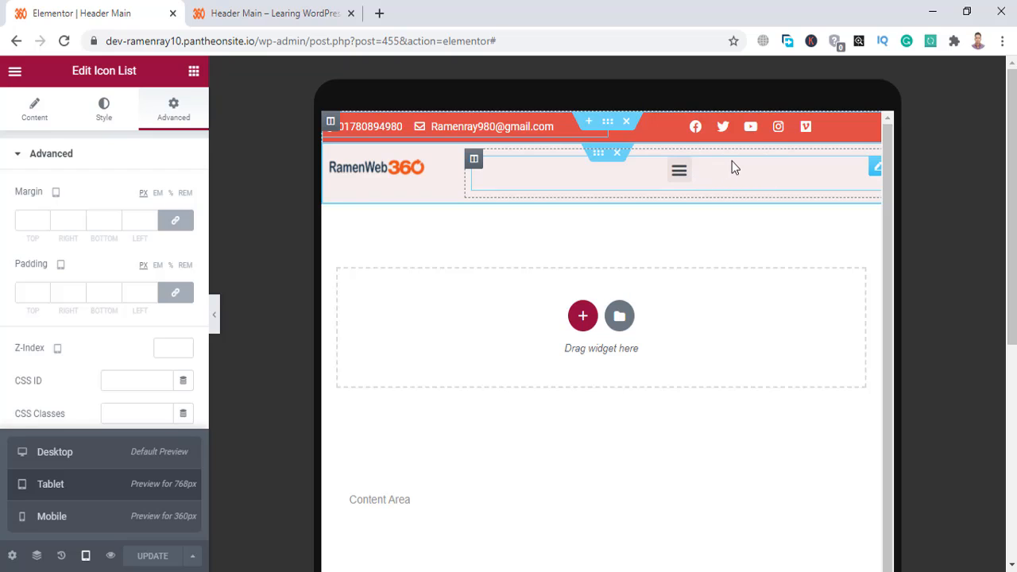
{"action": "left_click", "coordinate": [734, 167]}
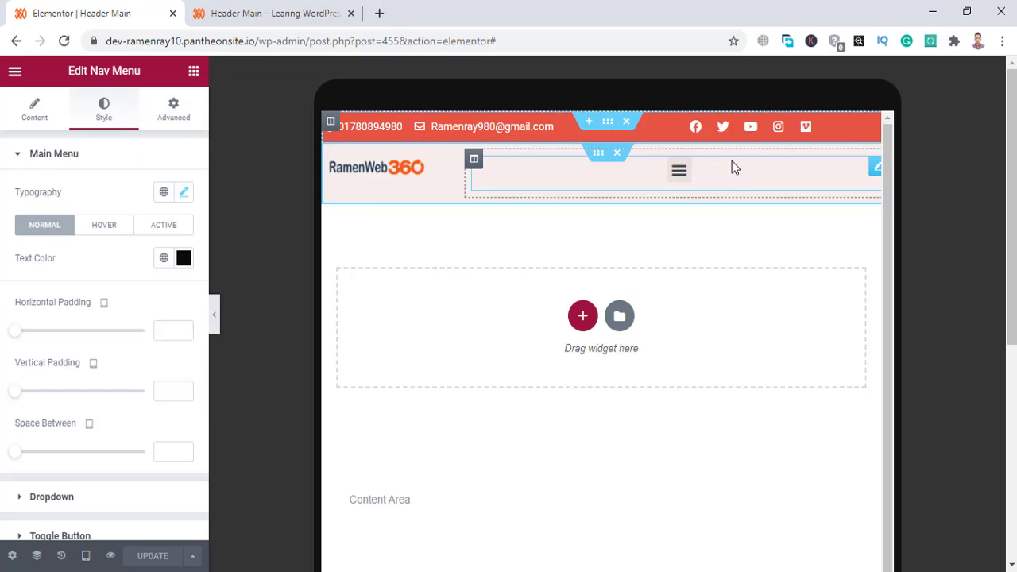
{"action": "left_click", "coordinate": [35, 112]}
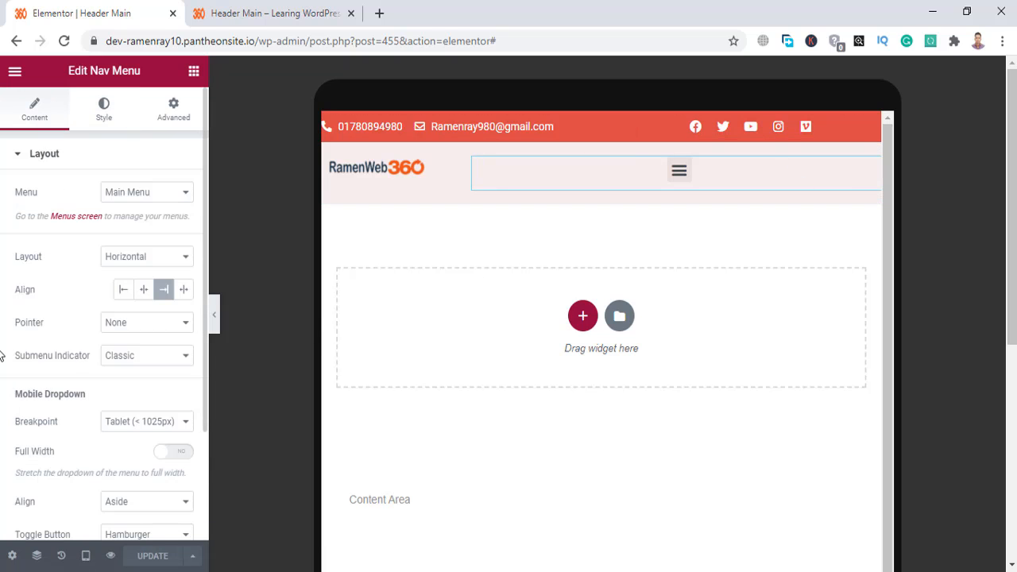
{"action": "scroll", "coordinate": [1, 355], "scroll_direction": "down", "scroll_amount": 2}
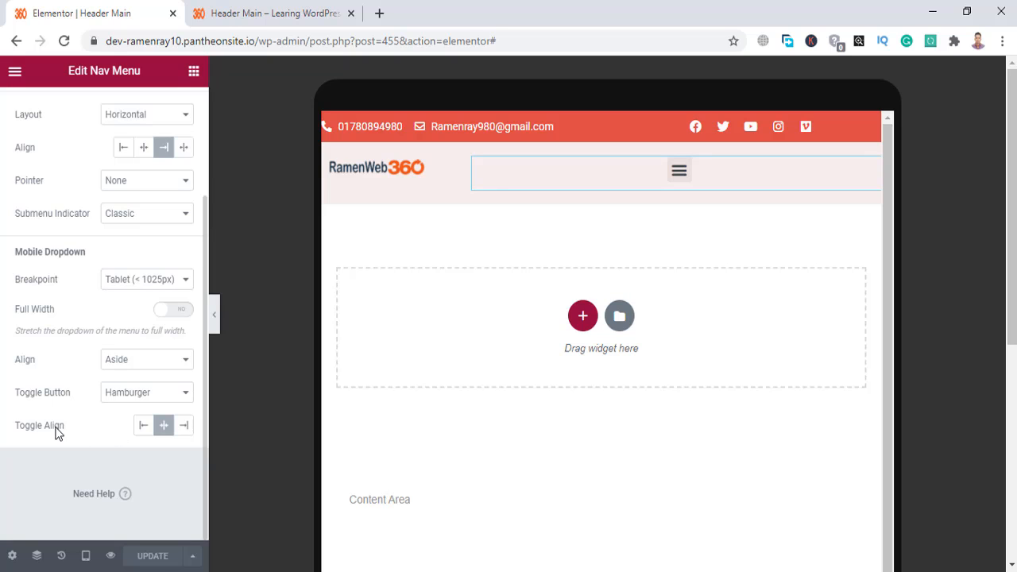
{"action": "scroll", "coordinate": [30, 332], "scroll_direction": "up", "scroll_amount": 1}
{"action": "scroll", "coordinate": [40, 342], "scroll_direction": "down", "scroll_amount": 1}
{"action": "left_click", "coordinate": [184, 427]}
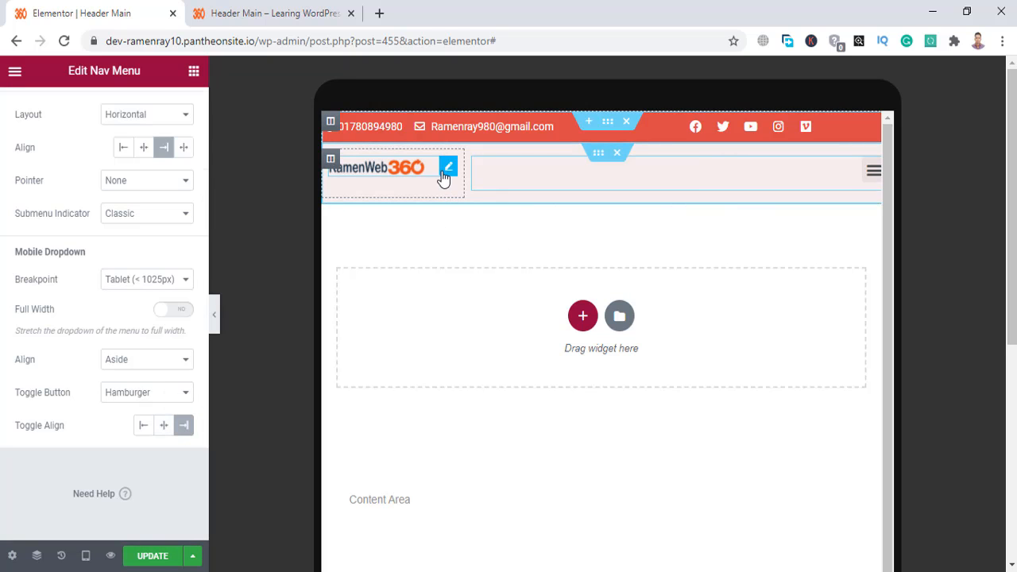
Resize the RamenWeb360 logo's width for the tablet layout.
{"action": "left_click", "coordinate": [444, 175]}
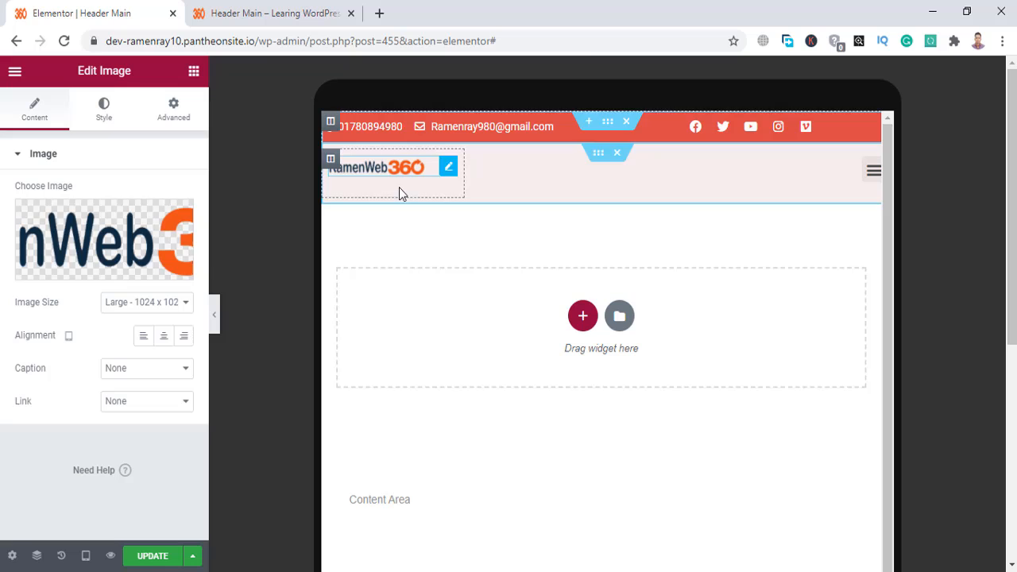
{"action": "left_click", "coordinate": [103, 123]}
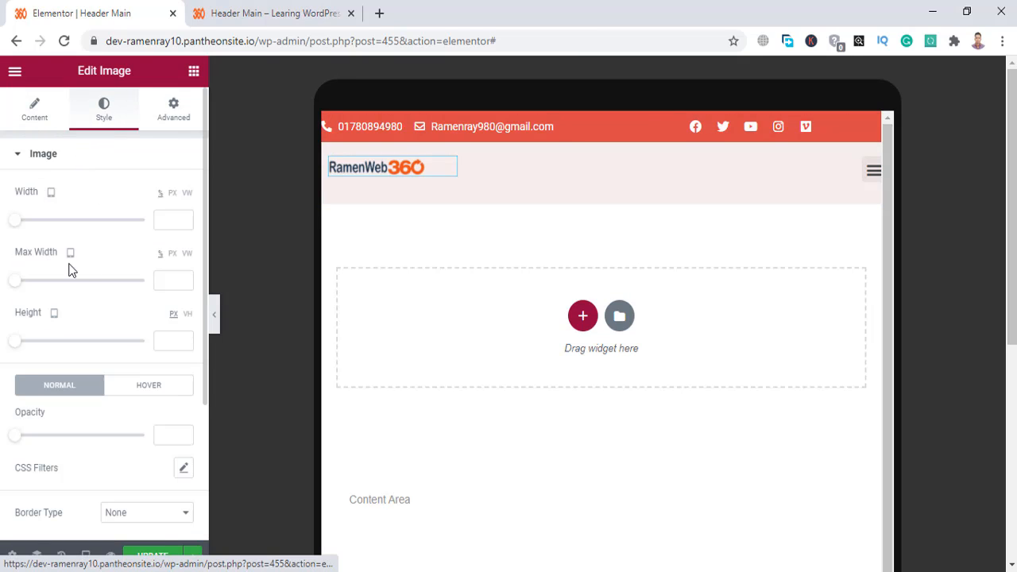
{"action": "left_click_drag", "start_coordinate": [19, 222], "coordinate": [148, 224]}
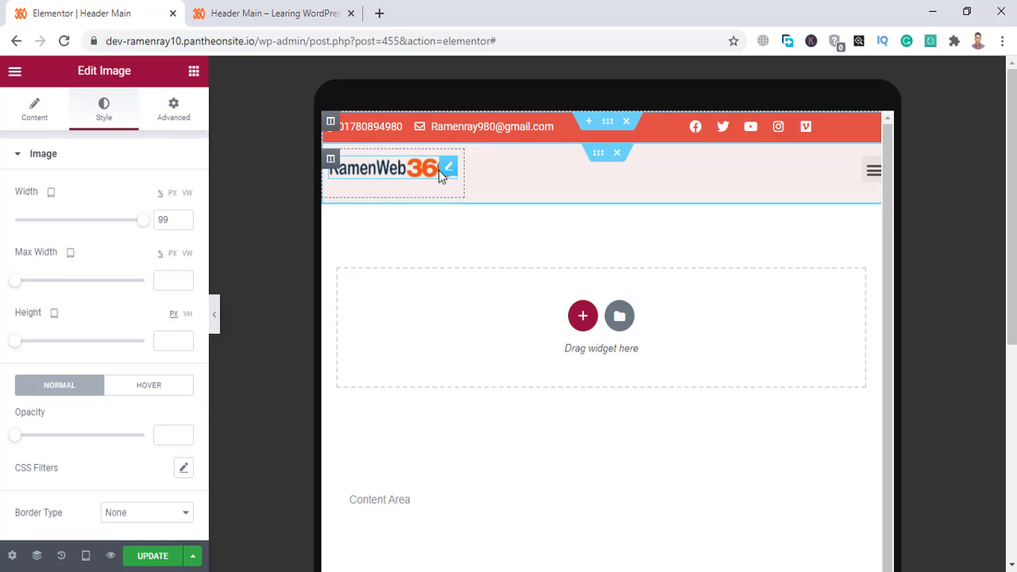
Unlink the logo padding and set its left padding to 10 px.
{"action": "left_click", "coordinate": [175, 111]}
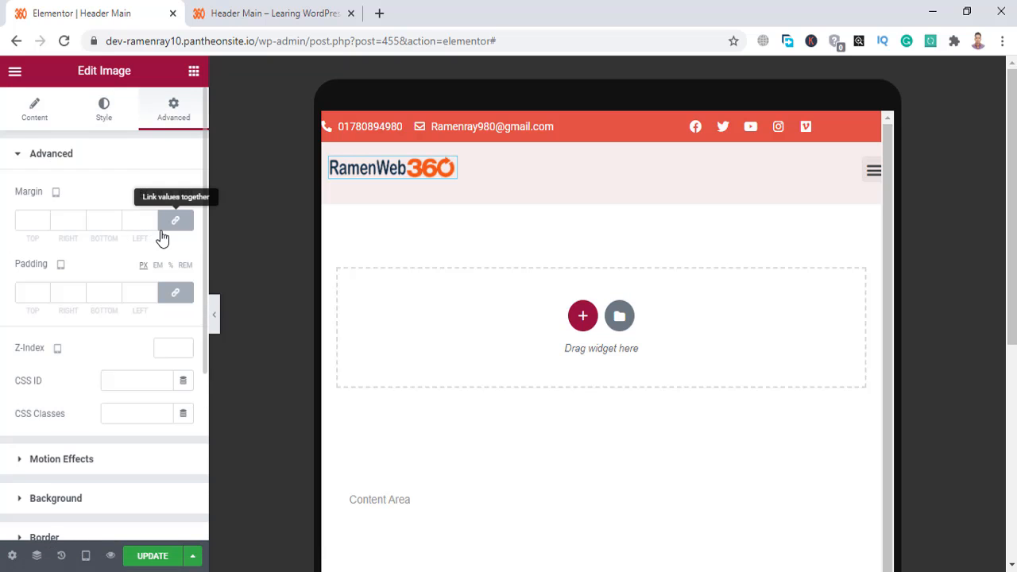
{"action": "left_click", "coordinate": [175, 292]}
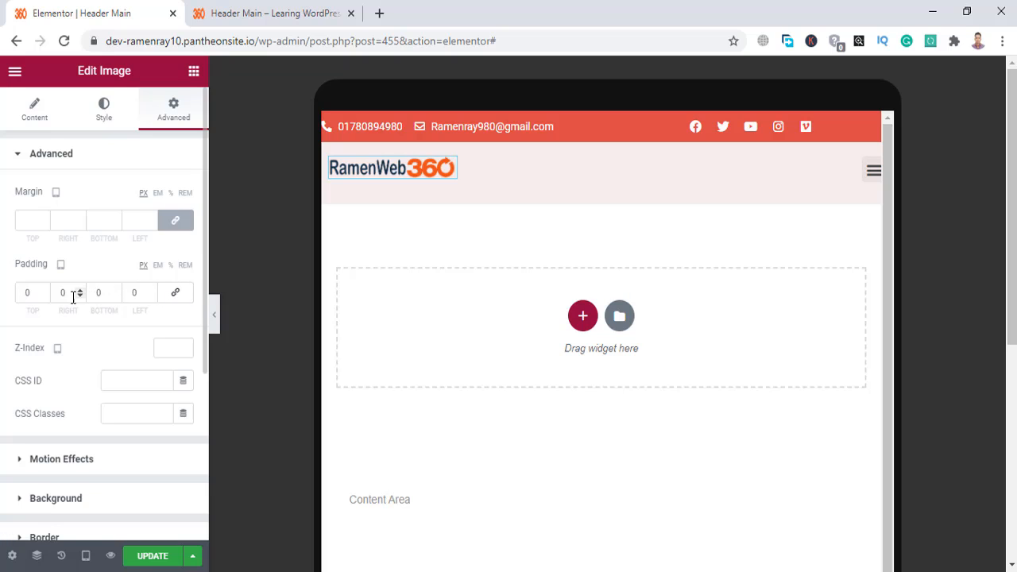
{"action": "left_click", "coordinate": [132, 292]}
{"action": "type", "text": "10"}
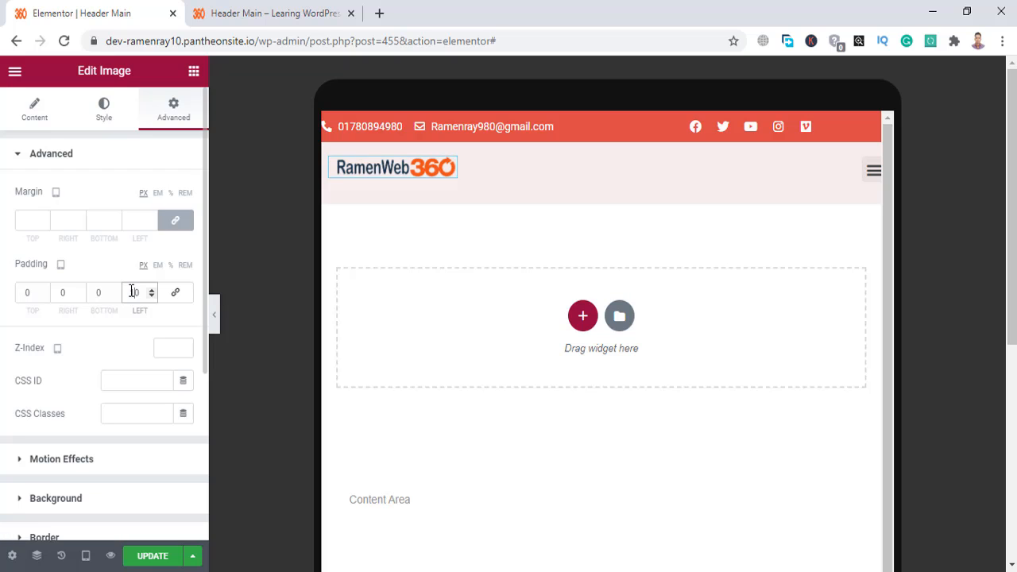
{"action": "left_click", "coordinate": [839, 165]}
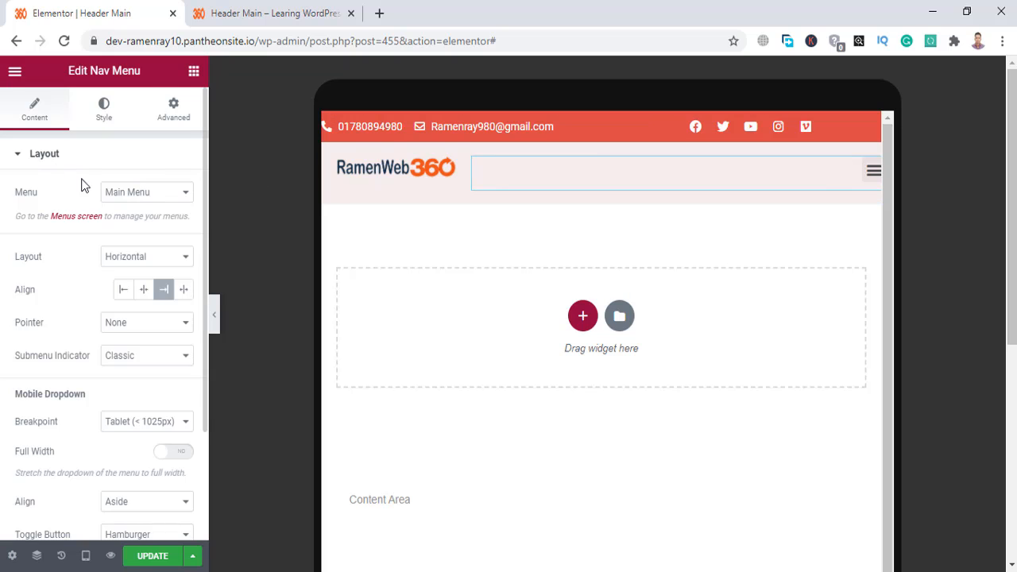
Unlink the Nav Menu padding and set its right padding to 10 px.
{"action": "left_click", "coordinate": [174, 108]}
{"action": "left_click", "coordinate": [176, 291]}
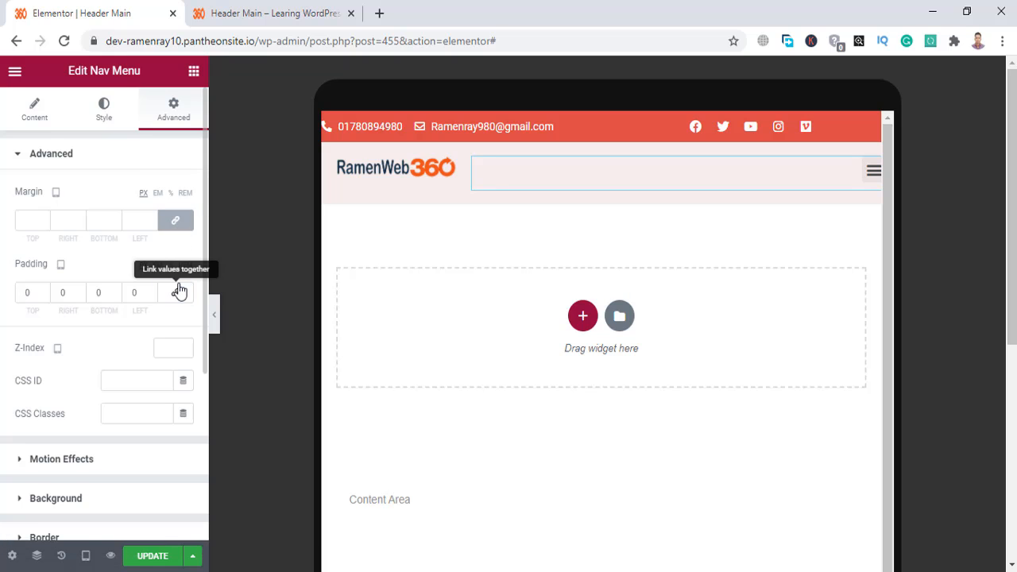
{"action": "left_click", "coordinate": [63, 293]}
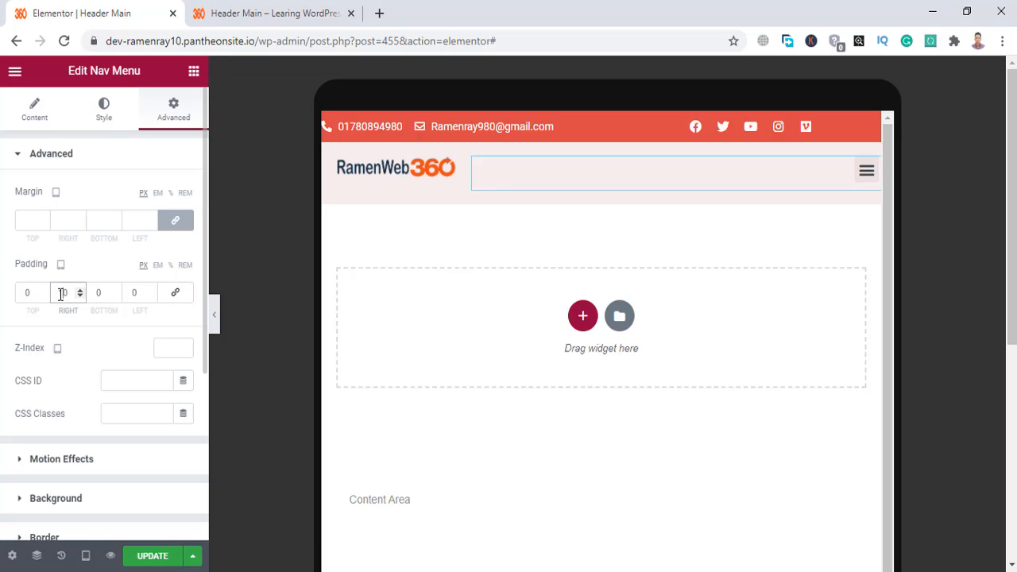
Save the header template with UPDATE.
{"action": "left_click", "coordinate": [153, 555]}
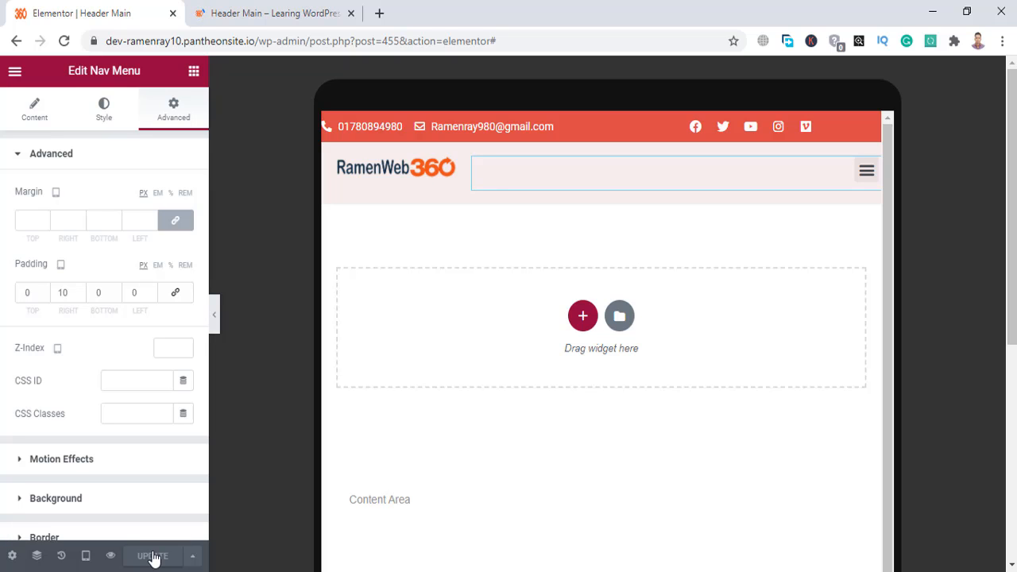
{"action": "scroll", "coordinate": [127, 477], "scroll_direction": "down", "scroll_amount": 2}
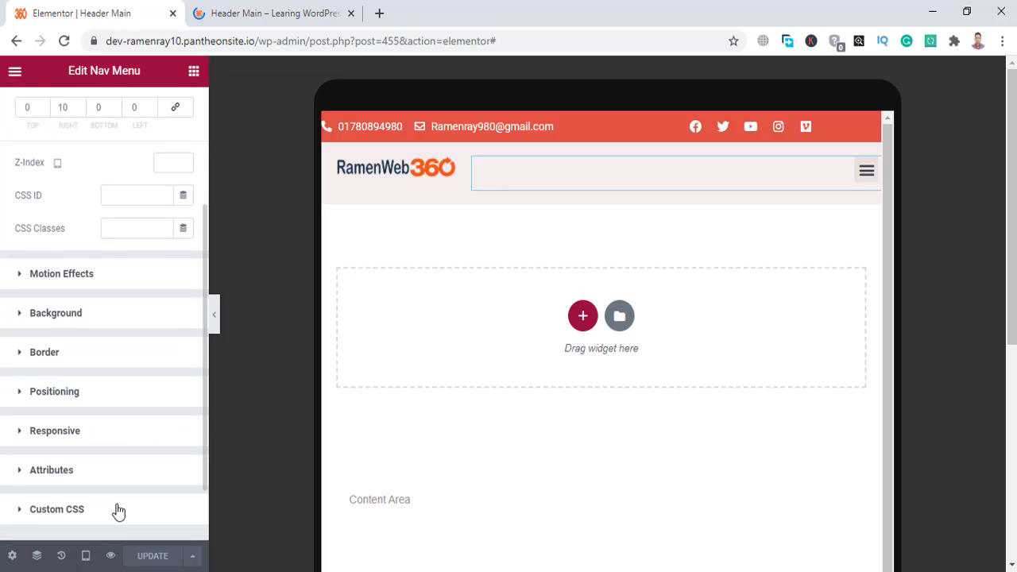
{"action": "left_click", "coordinate": [87, 556]}
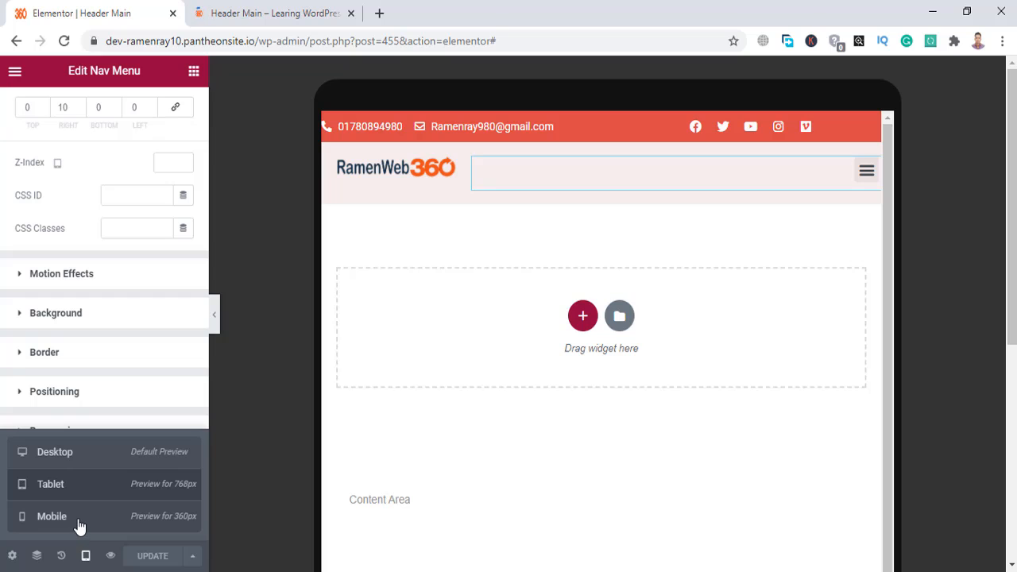
In mobile preview, set both the logo and menu columns' Column Width to 50%.
{"action": "left_click", "coordinate": [79, 523]}
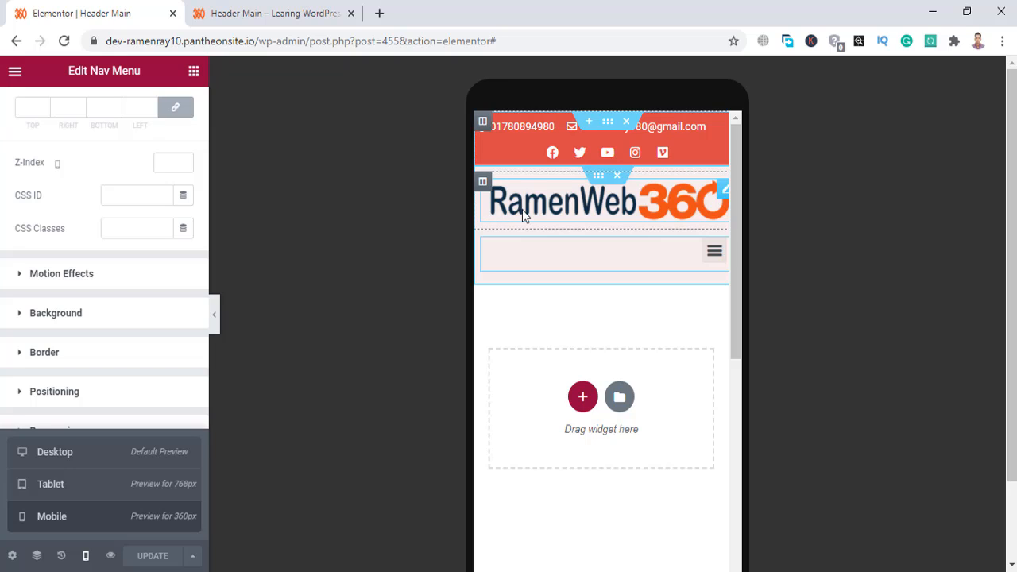
{"action": "left_click", "coordinate": [483, 183]}
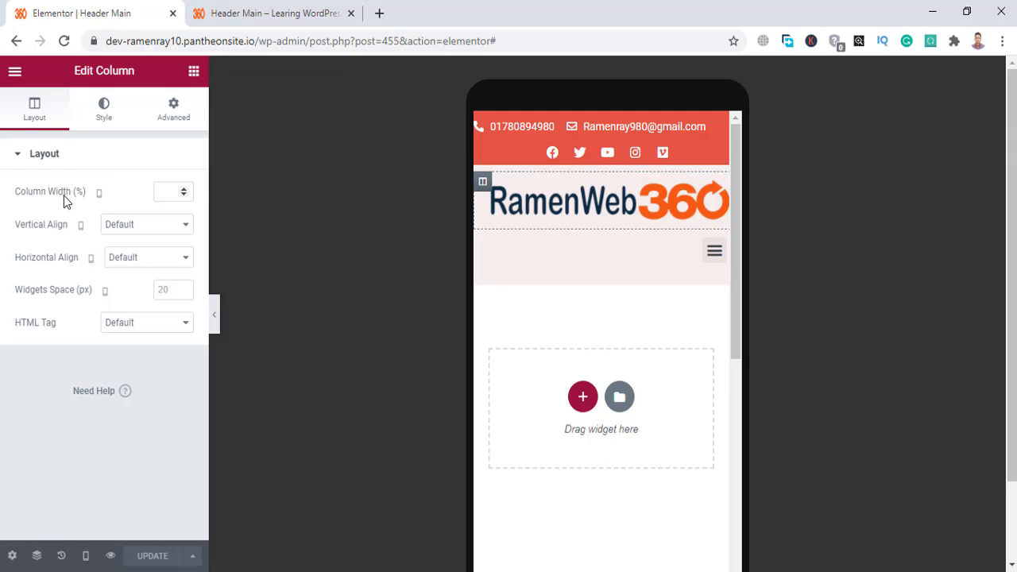
{"action": "left_click", "coordinate": [161, 192]}
{"action": "type", "text": "50"}
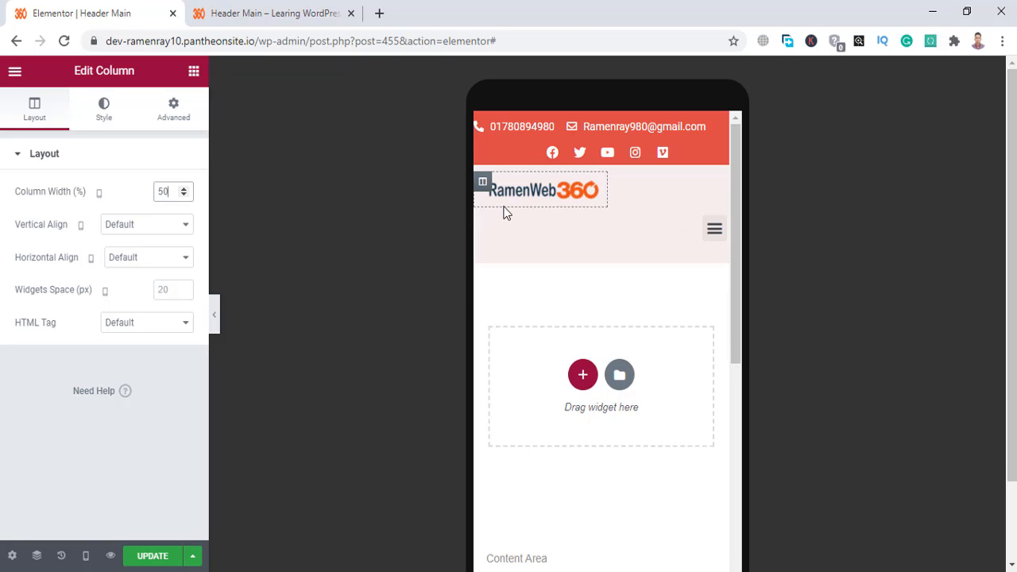
{"action": "left_click", "coordinate": [483, 220]}
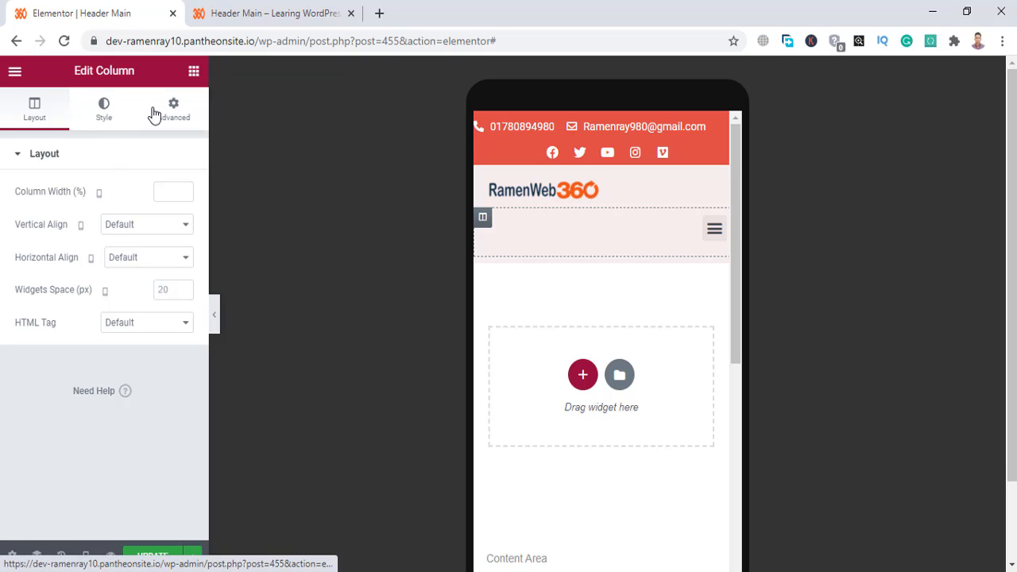
{"action": "left_click", "coordinate": [157, 194]}
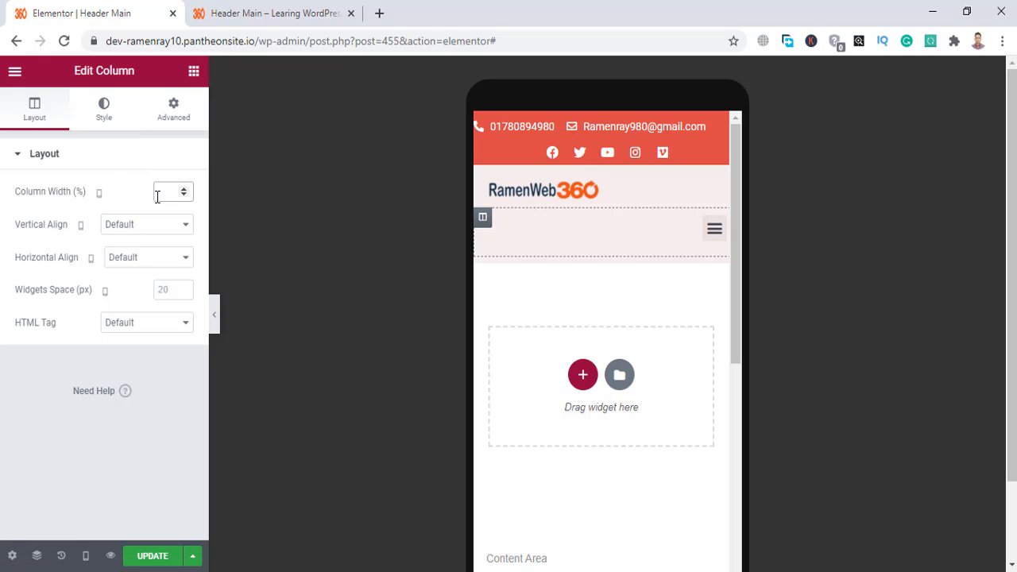
{"action": "type", "text": "50"}
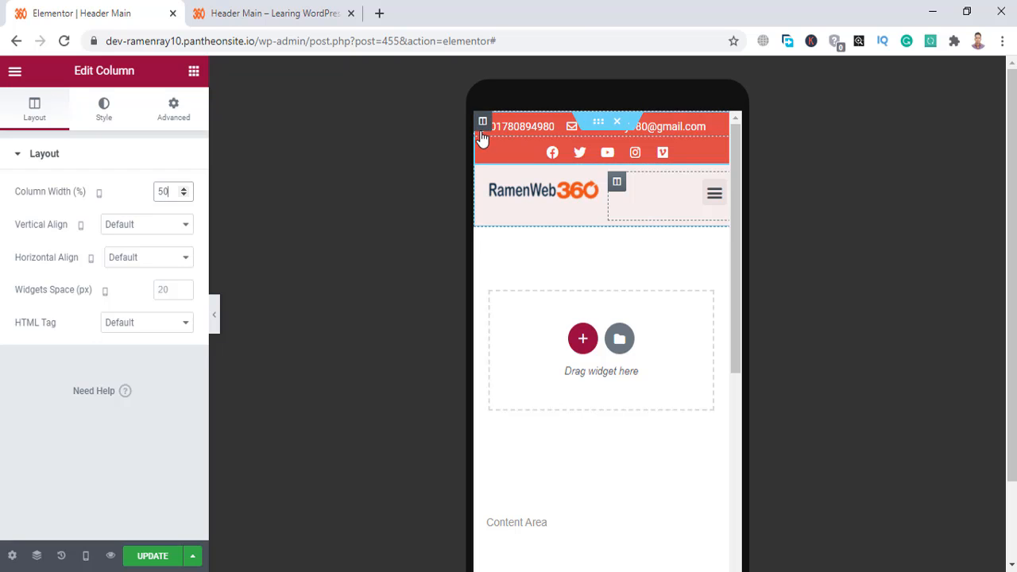
Center-align the top bar's contact Icon List on mobile.
{"action": "left_click", "coordinate": [715, 127]}
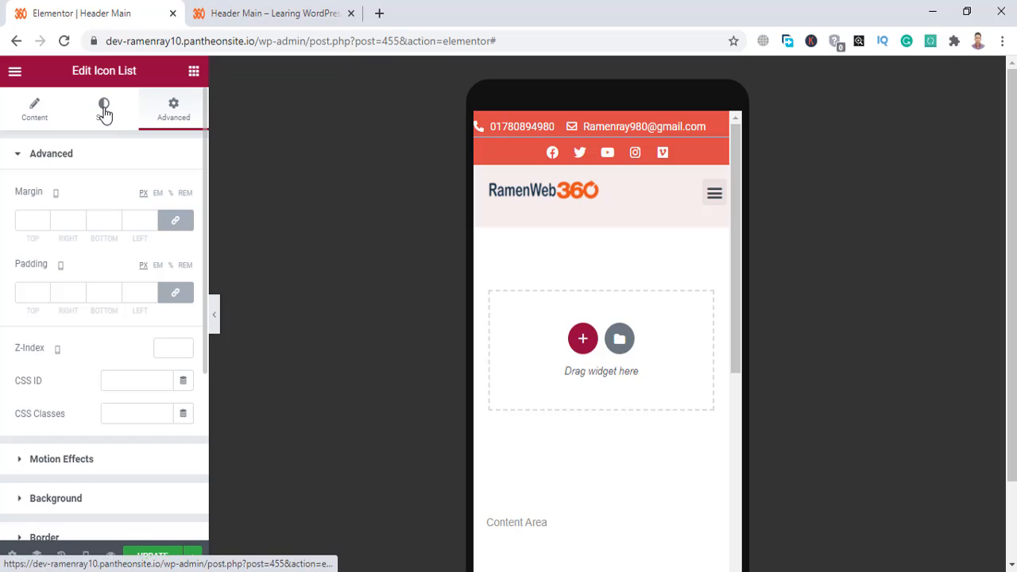
{"action": "left_click", "coordinate": [104, 109]}
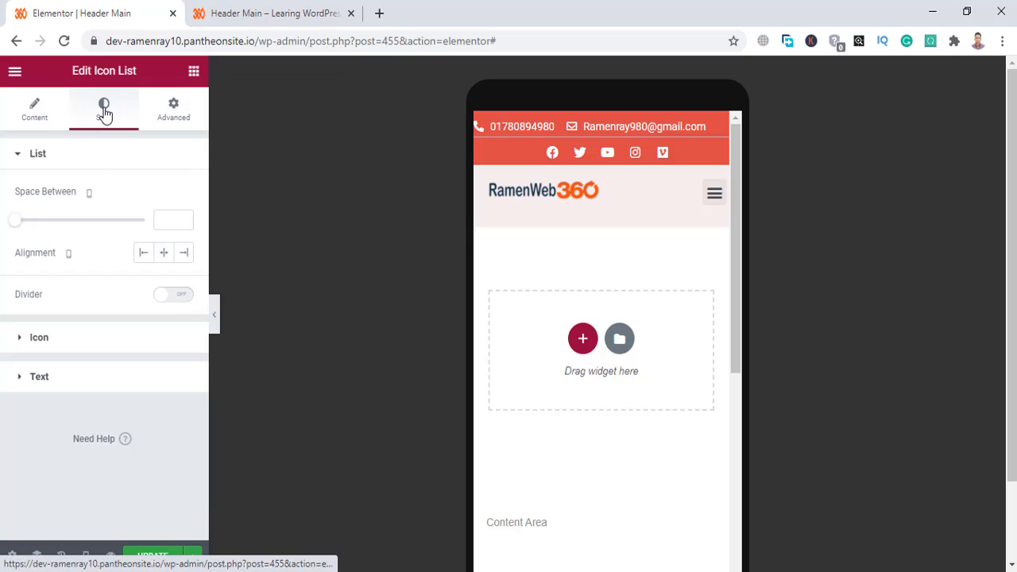
{"action": "left_click", "coordinate": [164, 254]}
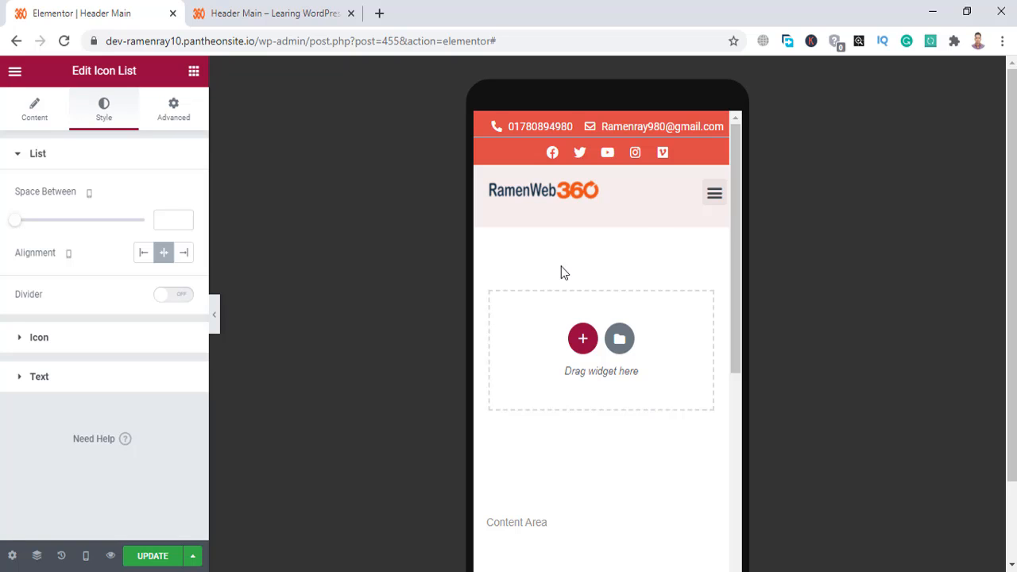
Save the template, then open and close the hamburger dropdown twice to test it.
{"action": "left_click", "coordinate": [153, 556]}
{"action": "left_click", "coordinate": [712, 197]}
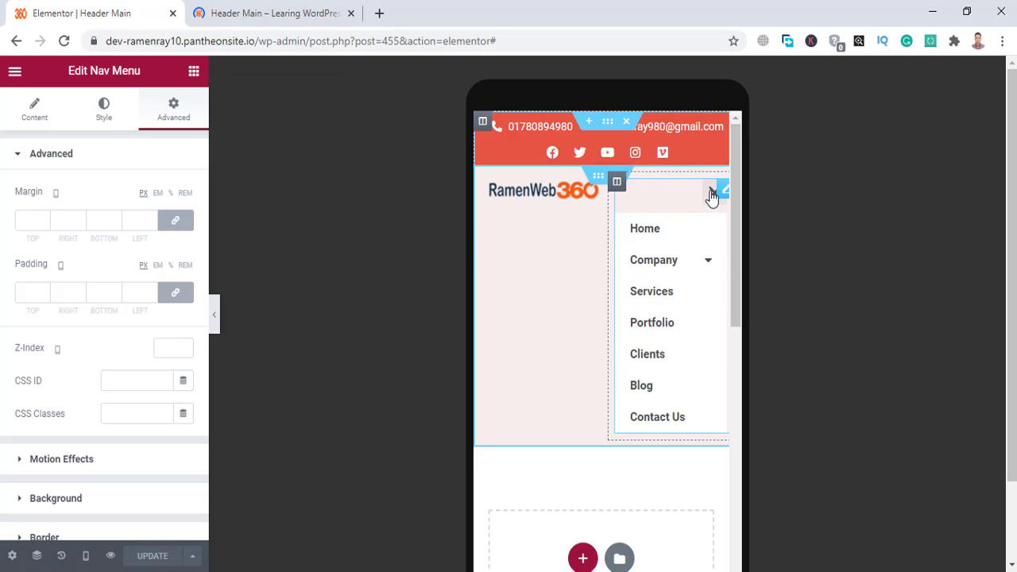
{"action": "left_click", "coordinate": [712, 197]}
{"action": "left_click", "coordinate": [713, 197]}
{"action": "left_click", "coordinate": [712, 196]}
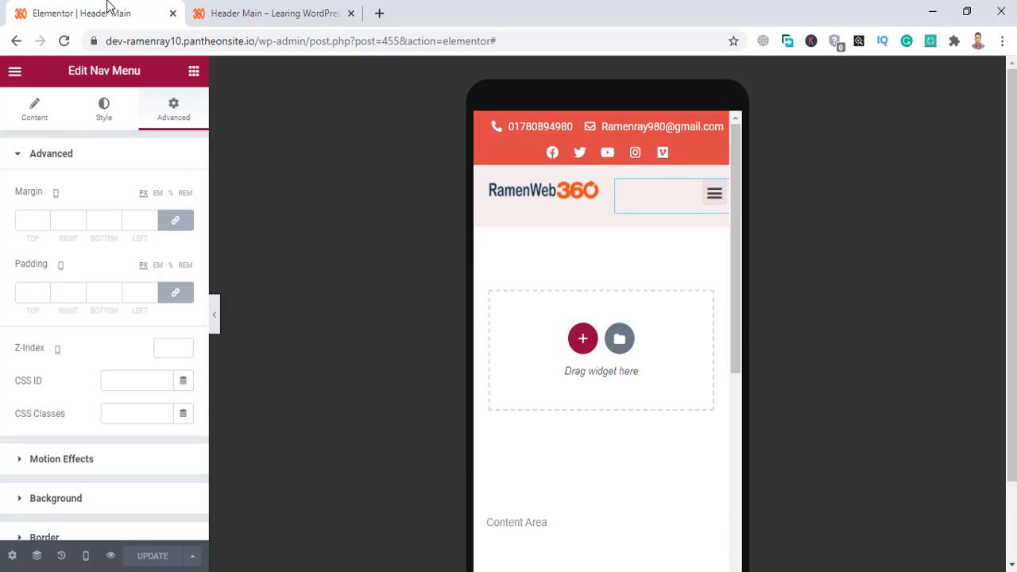
Reload the header preview tab to show the saved header.
{"action": "left_click", "coordinate": [285, 10]}
{"action": "right_click", "coordinate": [283, 8]}
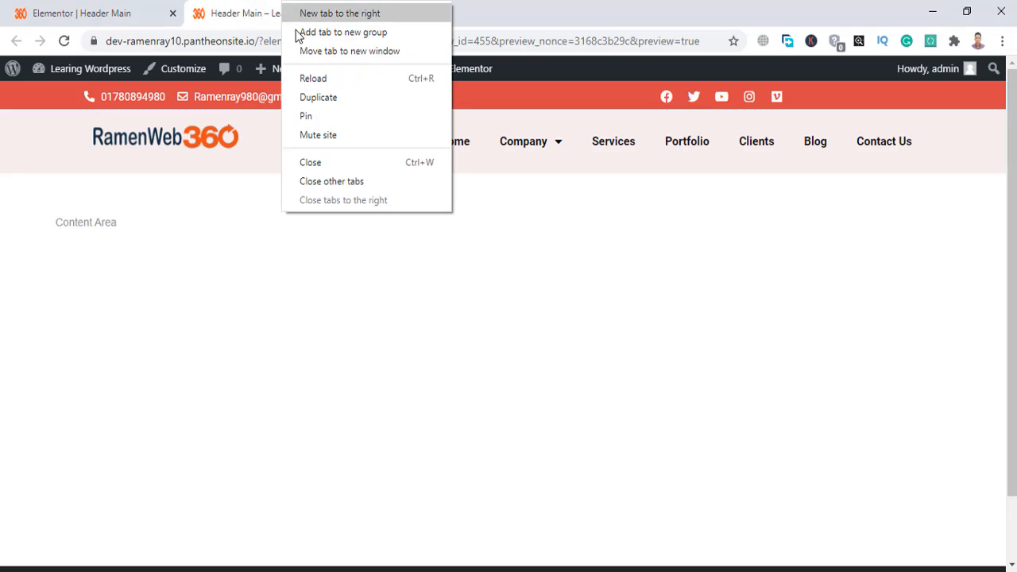
{"action": "left_click", "coordinate": [300, 78]}
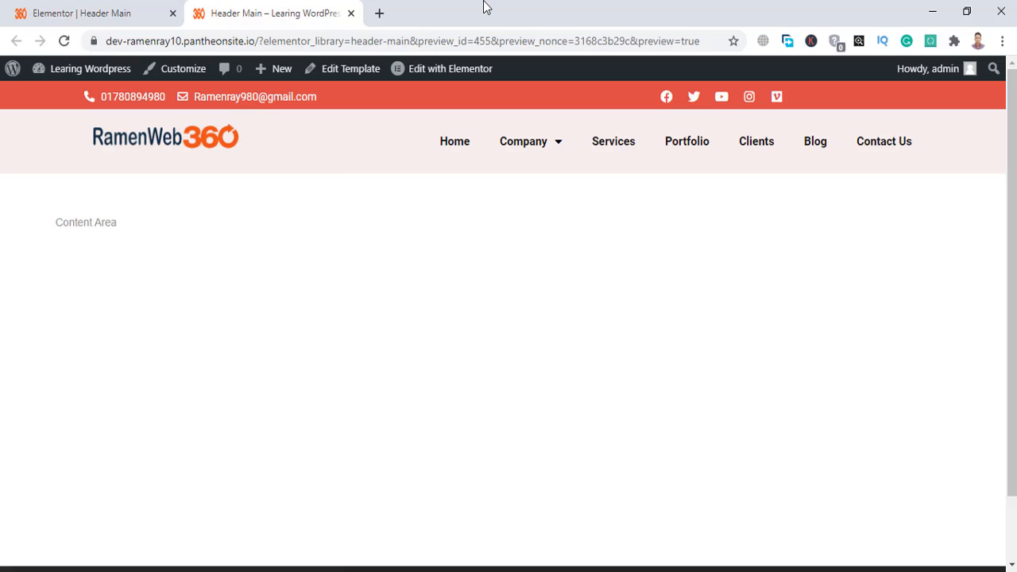
Go to the WordPress admin Dashboard from the admin bar site menu.
{"action": "mouse_move", "coordinate": [70, 80]}
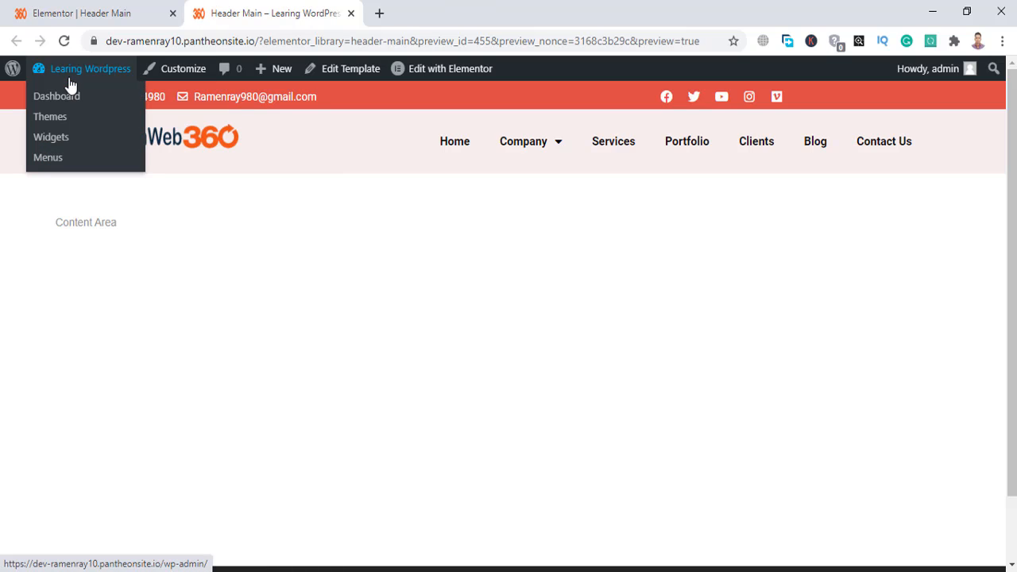
{"action": "left_click", "coordinate": [64, 99]}
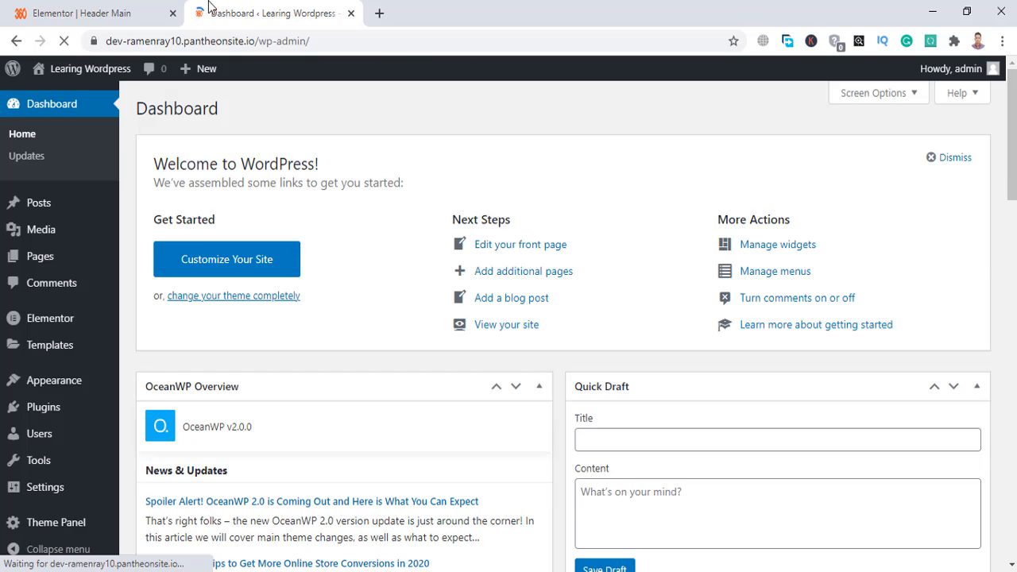
{"action": "right_click", "coordinate": [81, 98]}
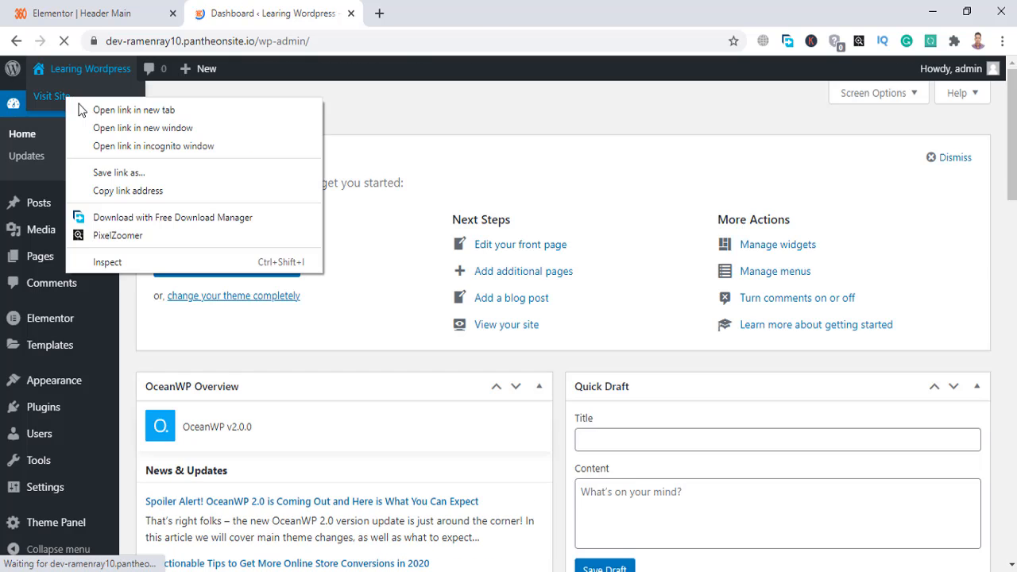
Open the live homepage in a new tab, scroll through the new header, then return to the Dashboard.
{"action": "left_click", "coordinate": [119, 107]}
{"action": "left_click", "coordinate": [450, 8]}
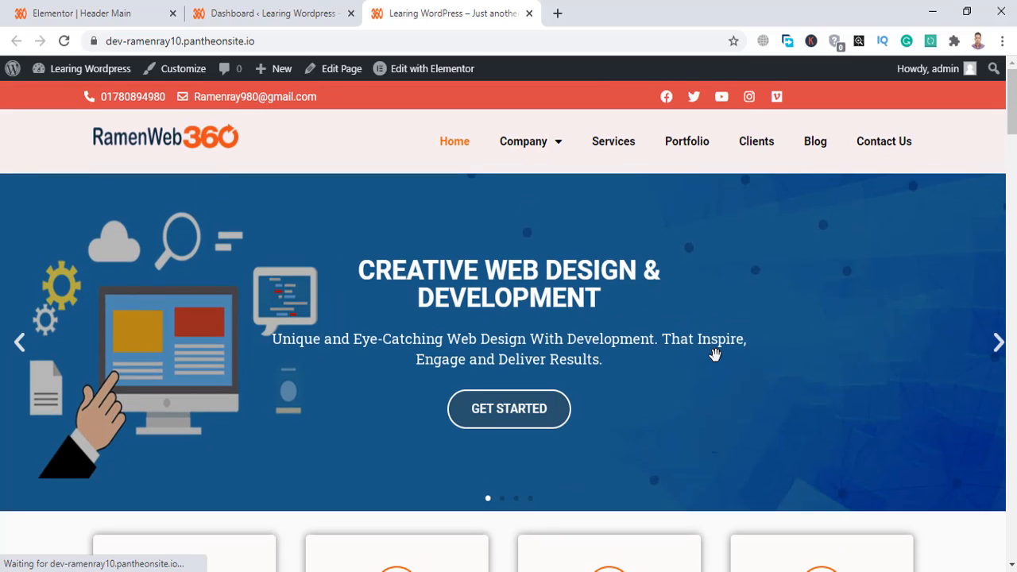
{"action": "scroll", "coordinate": [716, 355], "scroll_direction": "down", "scroll_amount": 3}
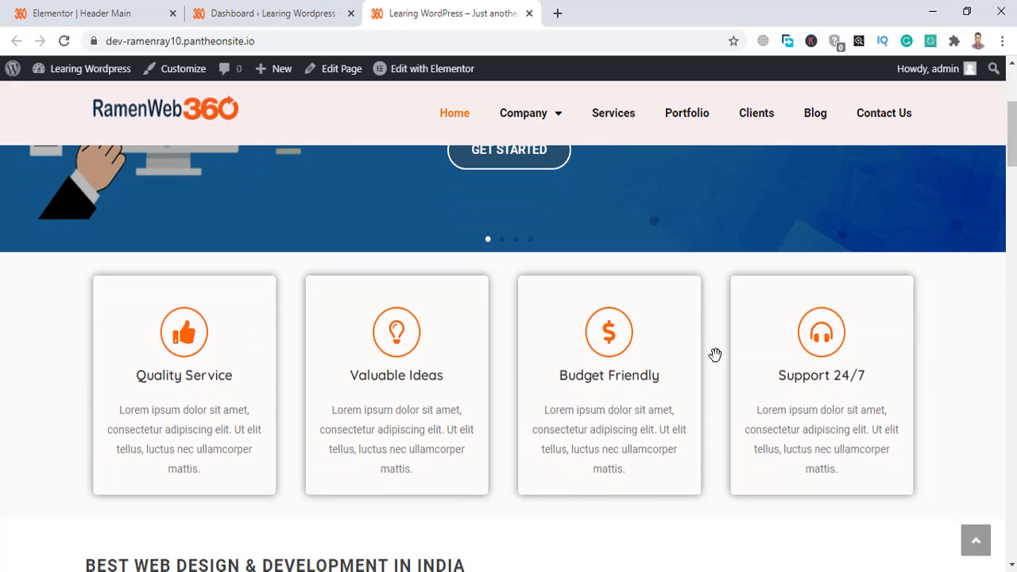
{"action": "scroll", "coordinate": [716, 355], "scroll_direction": "up", "scroll_amount": 3}
{"action": "scroll", "coordinate": [715, 355], "scroll_direction": "down", "scroll_amount": 4}
{"action": "scroll", "coordinate": [715, 354], "scroll_direction": "up", "scroll_amount": 4}
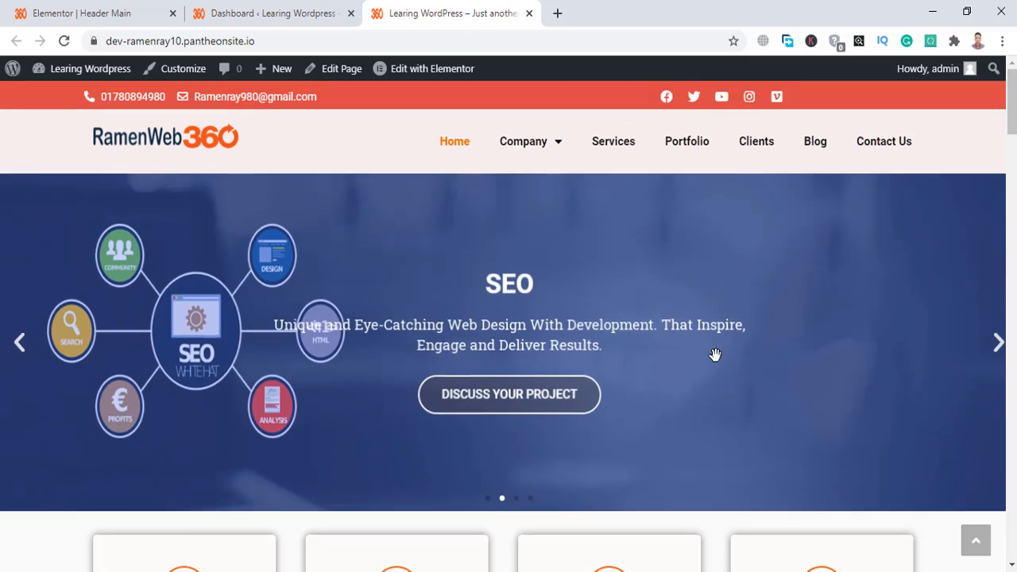
{"action": "scroll", "coordinate": [715, 354], "scroll_direction": "down", "scroll_amount": 3}
{"action": "scroll", "coordinate": [715, 355], "scroll_direction": "up", "scroll_amount": 3}
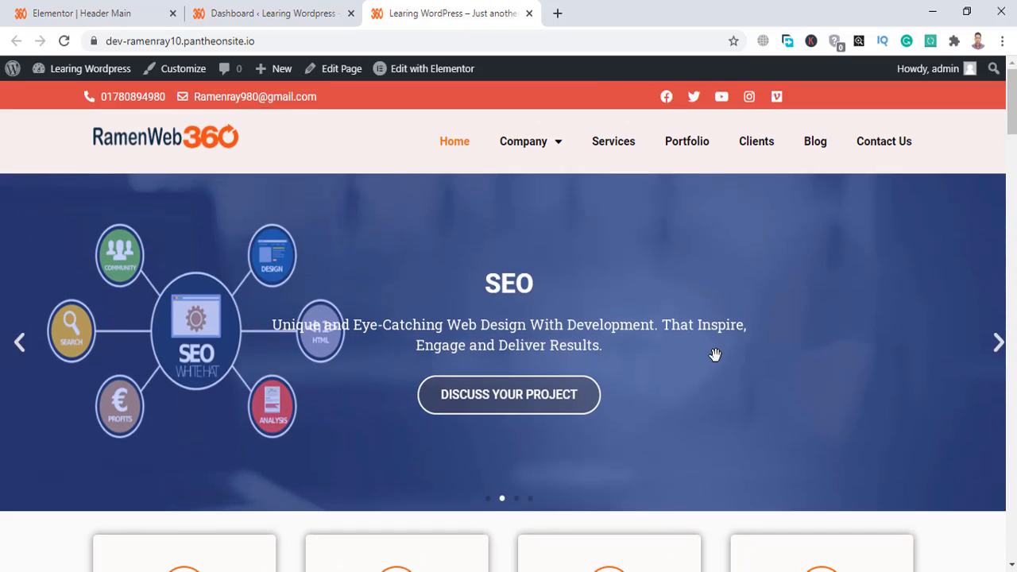
{"action": "scroll", "coordinate": [715, 355], "scroll_direction": "down", "scroll_amount": 2}
{"action": "scroll", "coordinate": [715, 355], "scroll_direction": "up", "scroll_amount": 2}
{"action": "scroll", "coordinate": [715, 354], "scroll_direction": "down", "scroll_amount": 3}
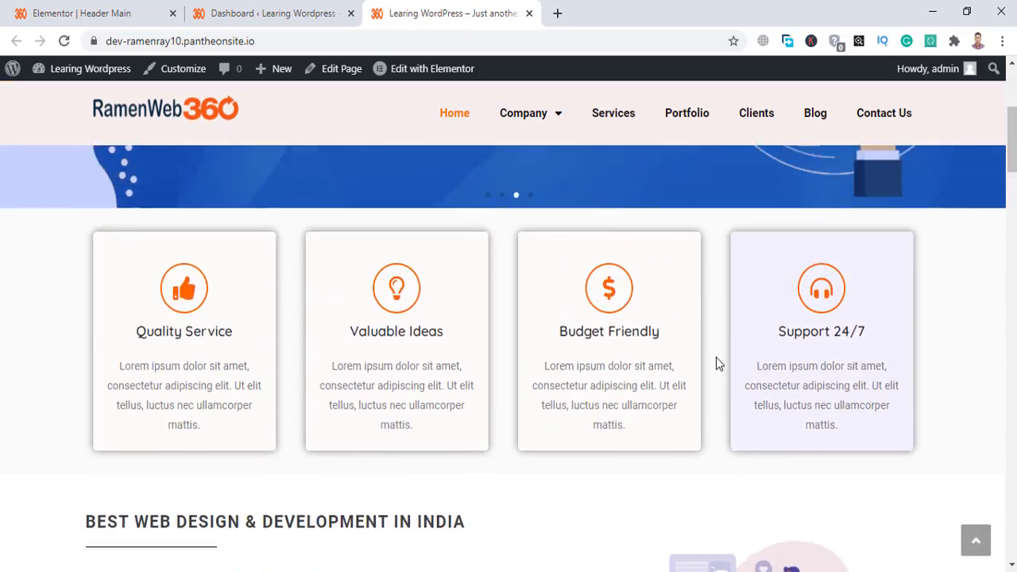
{"action": "scroll", "coordinate": [715, 356], "scroll_direction": "up", "scroll_amount": 3}
{"action": "scroll", "coordinate": [716, 357], "scroll_direction": "down", "scroll_amount": 3}
{"action": "left_click", "coordinate": [287, 7]}
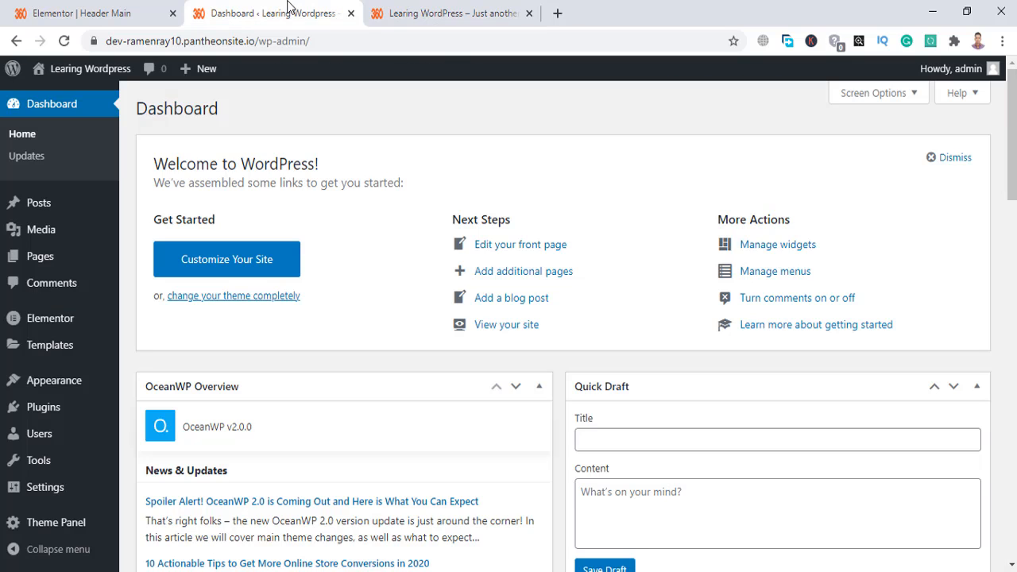